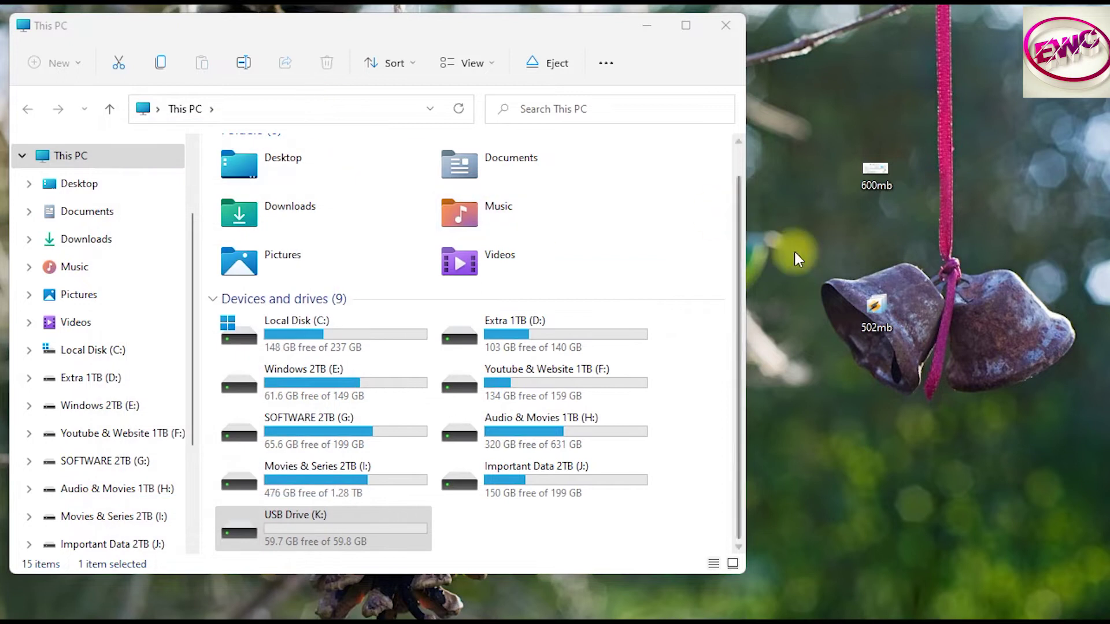
- View the properties of the desktop files 502mb and 600mb to check their sizes
left_click(878, 317)
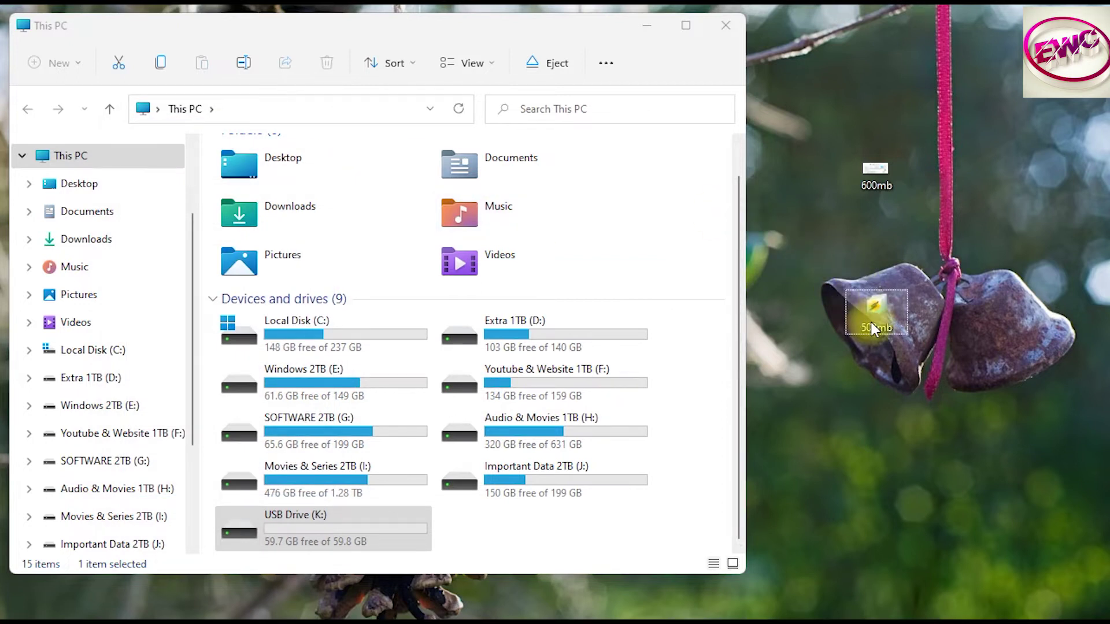
key("alt+Return")
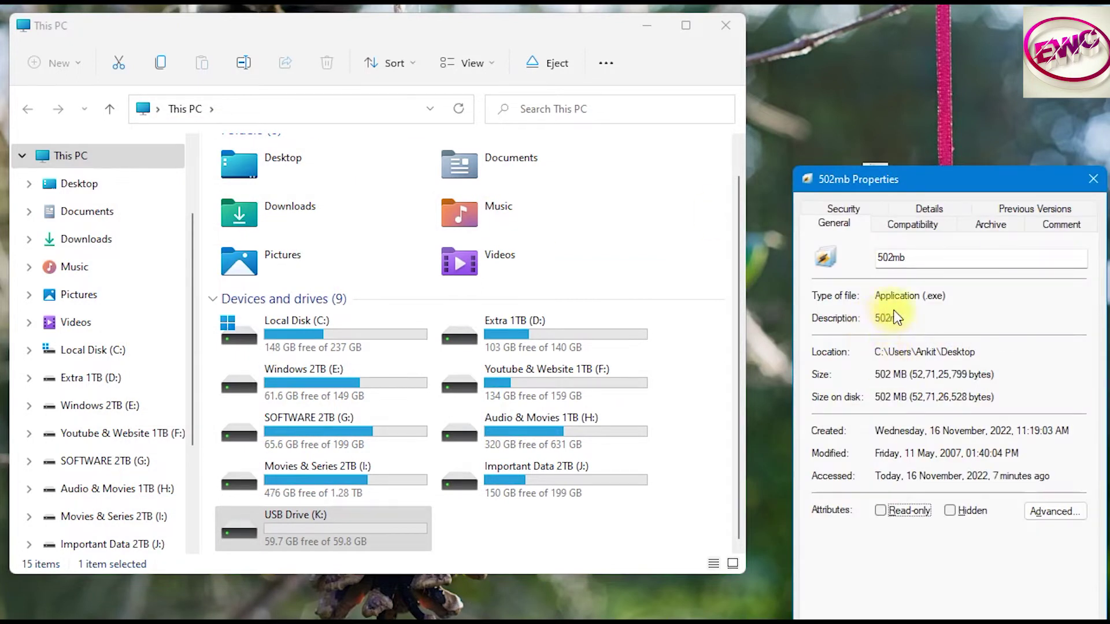
left_click(1093, 179)
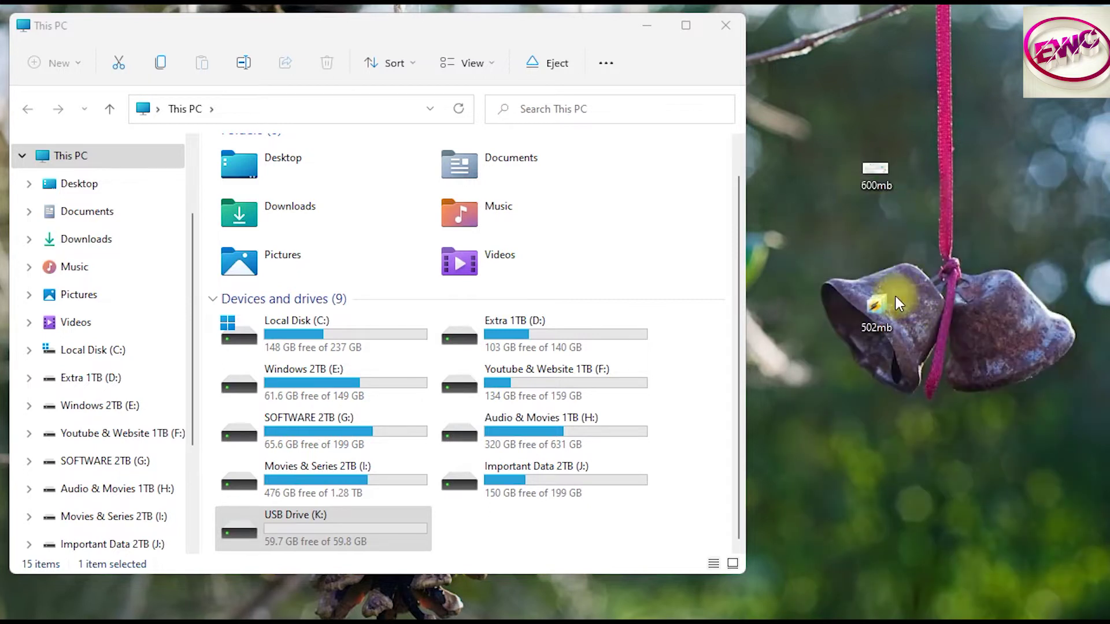
left_click(892, 164)
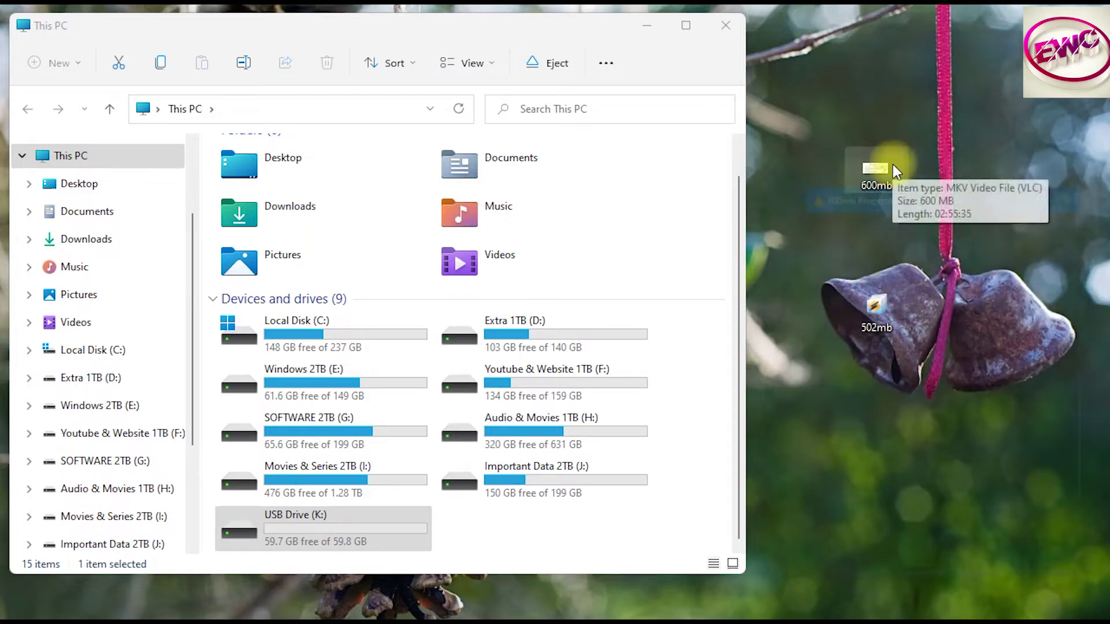
key("alt+Return")
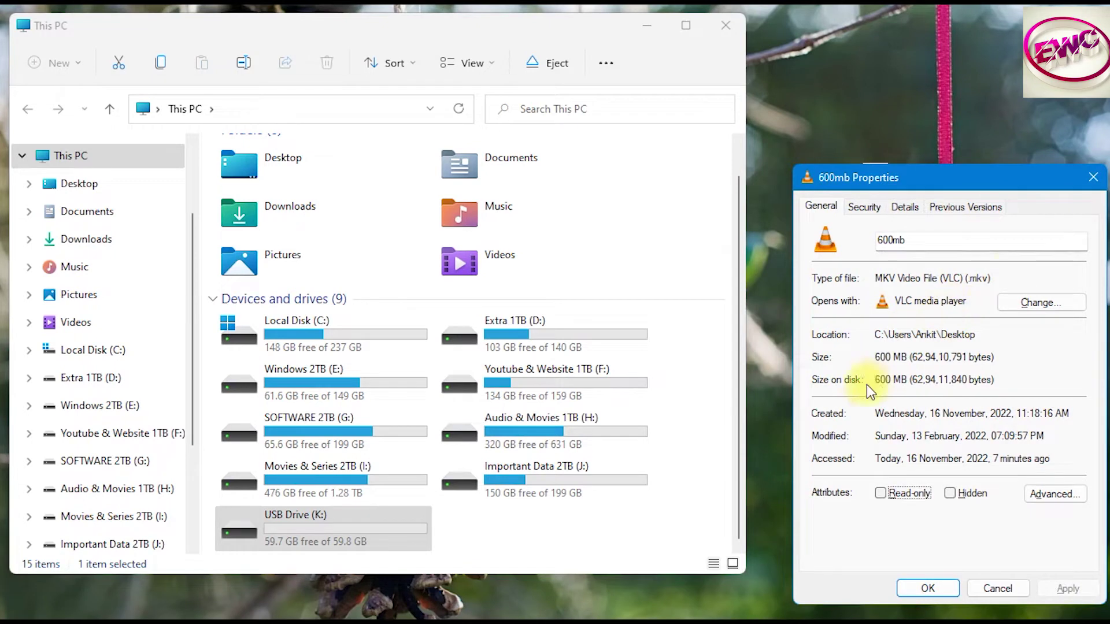
left_click(1093, 179)
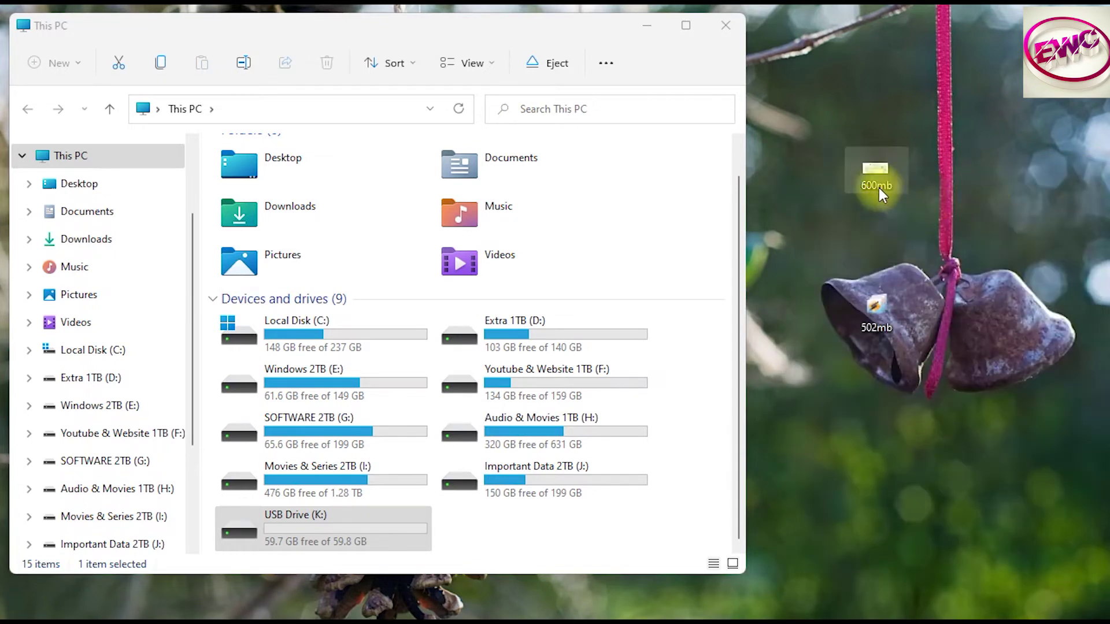
- Try copying the 502mb file from the desktop to USB Drive (K:), and cancel the transfer
left_click(885, 326)
left_click_drag(889, 325, 328, 527)
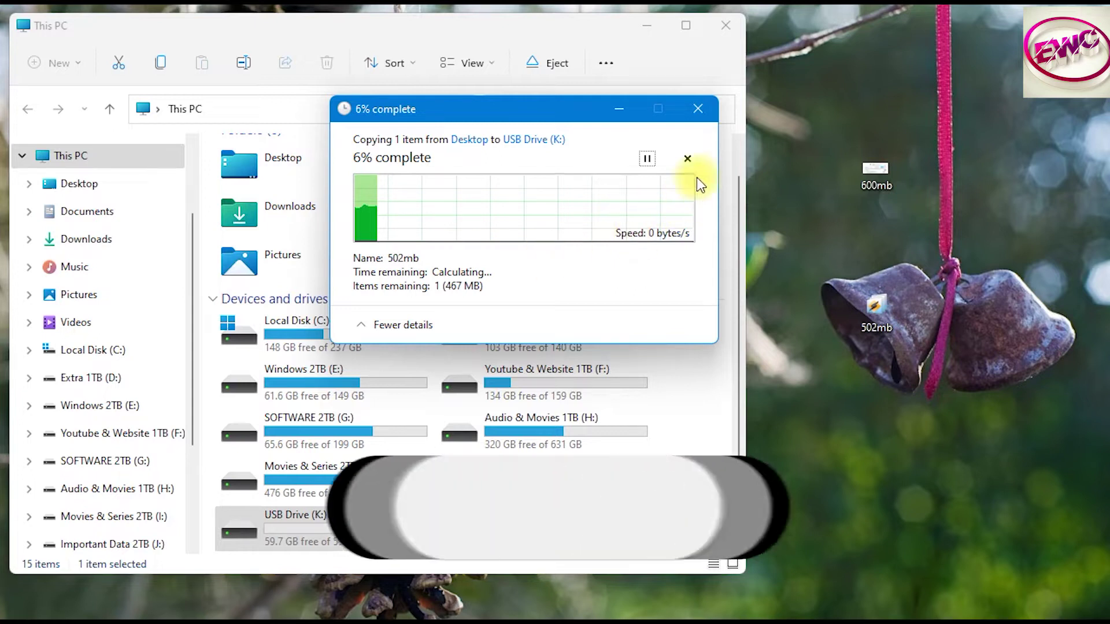
left_click(696, 110)
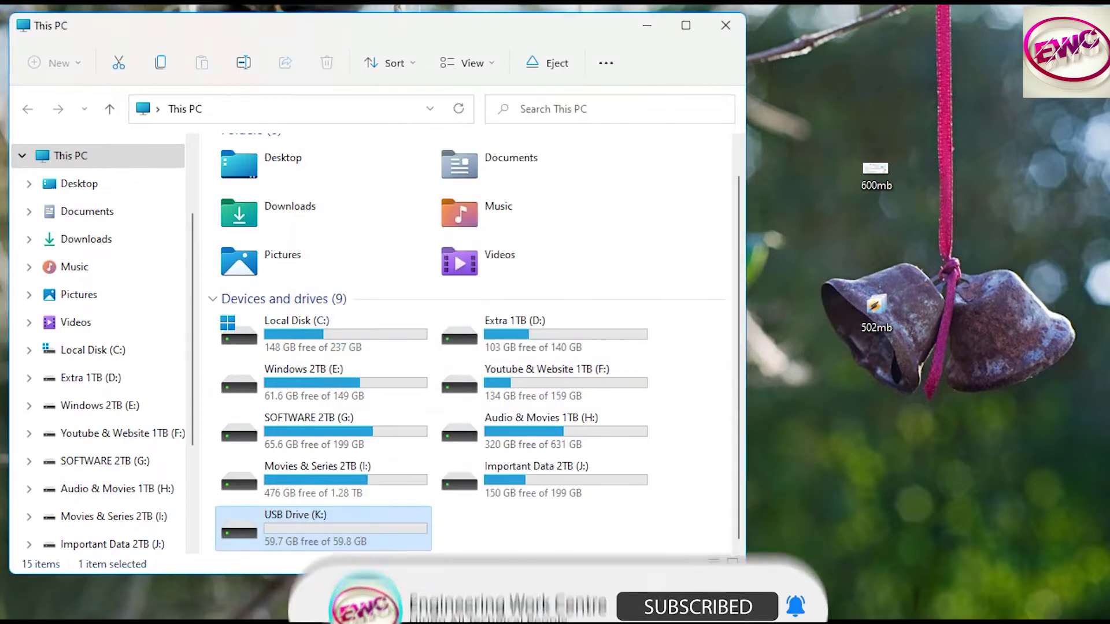
- Search for cmd and run Command Prompt as administrator
key("super")
key("super+x")
key("Escape")
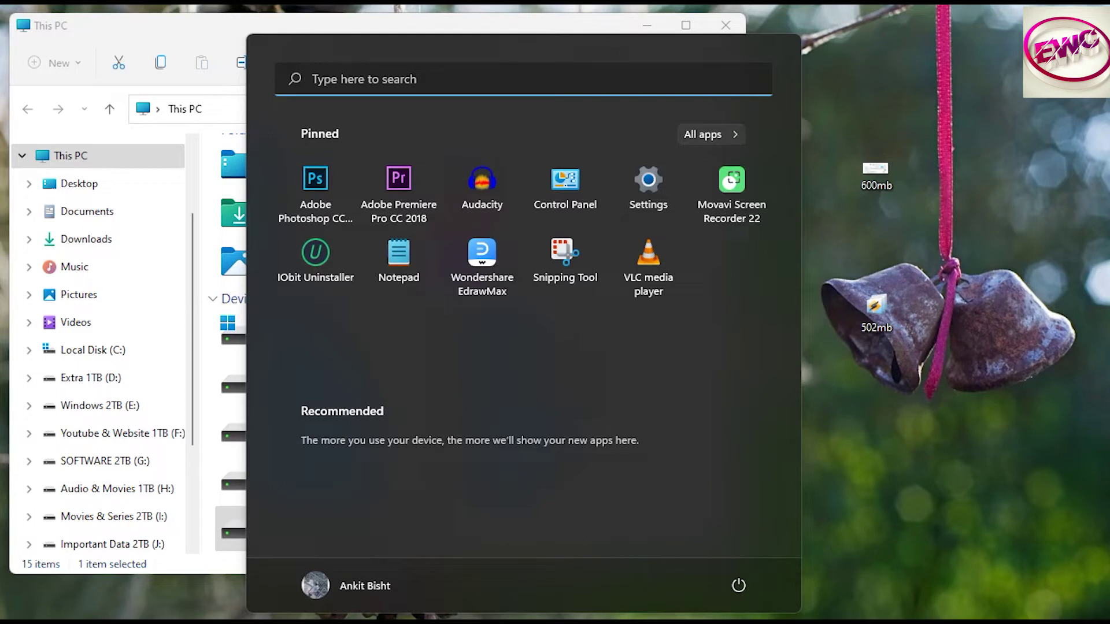
key("super+x")
left_click(563, 448)
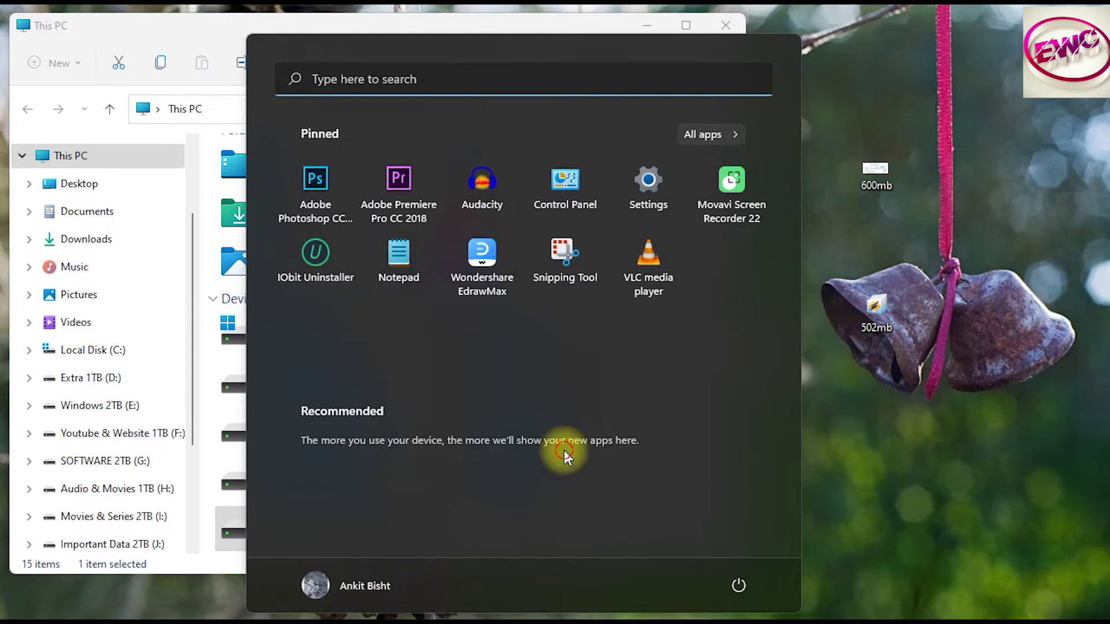
type("cmd")
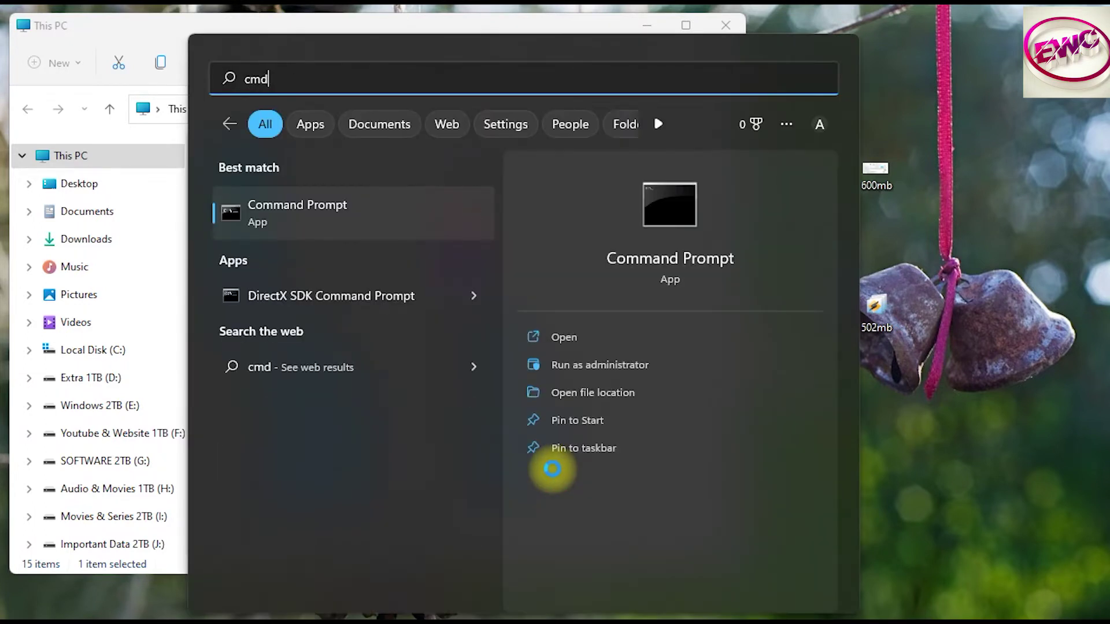
left_click(580, 370)
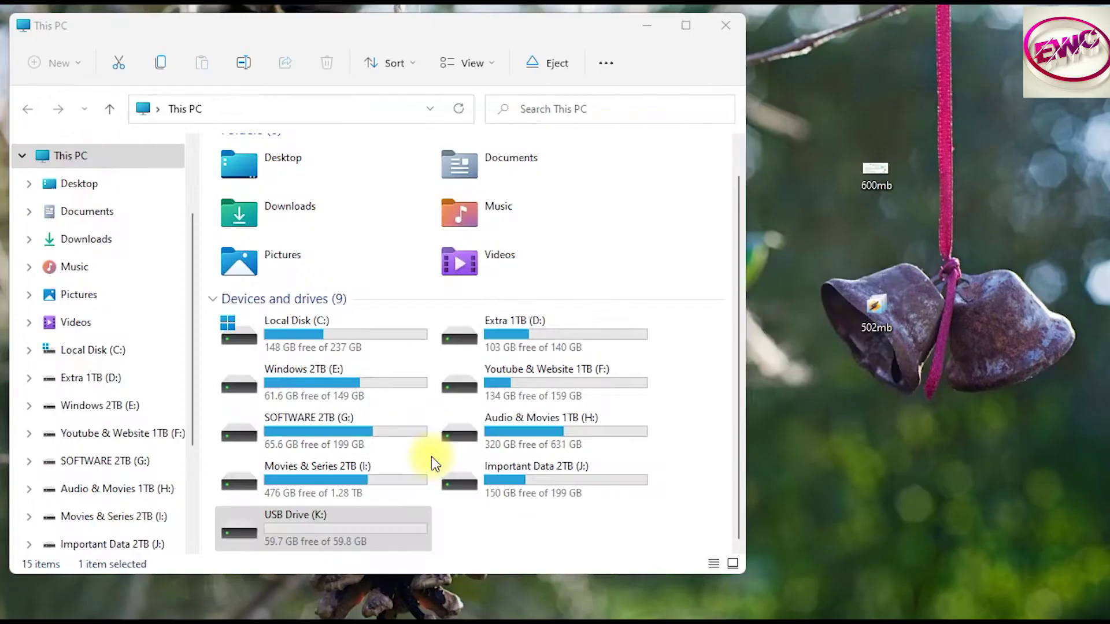
- Start diskpart and list all disks with list disk
type("diskpart")
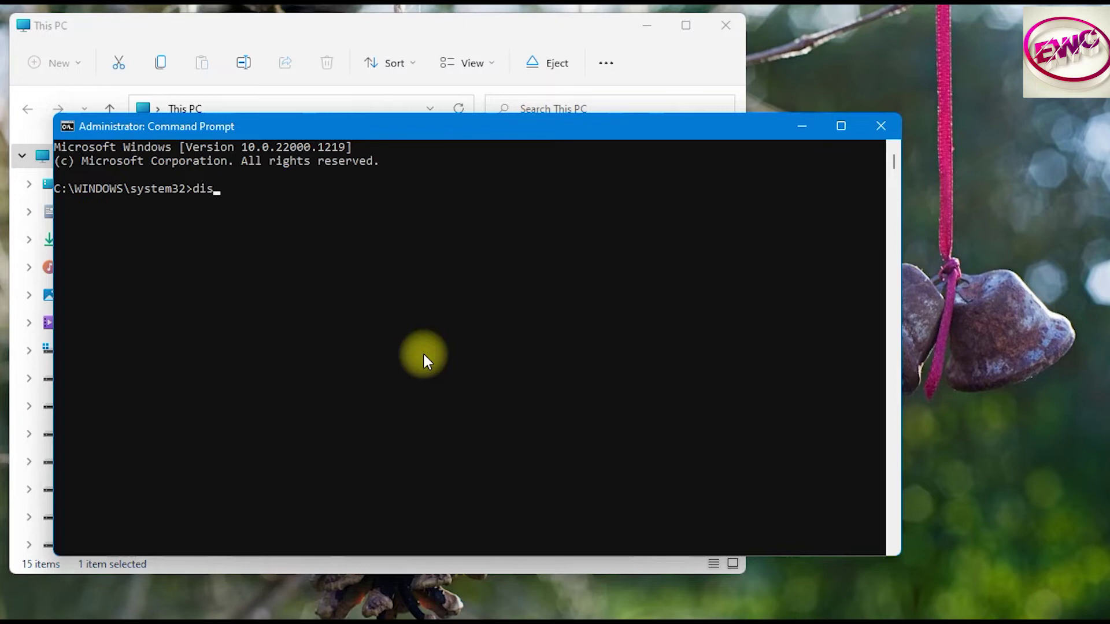
key("Return")
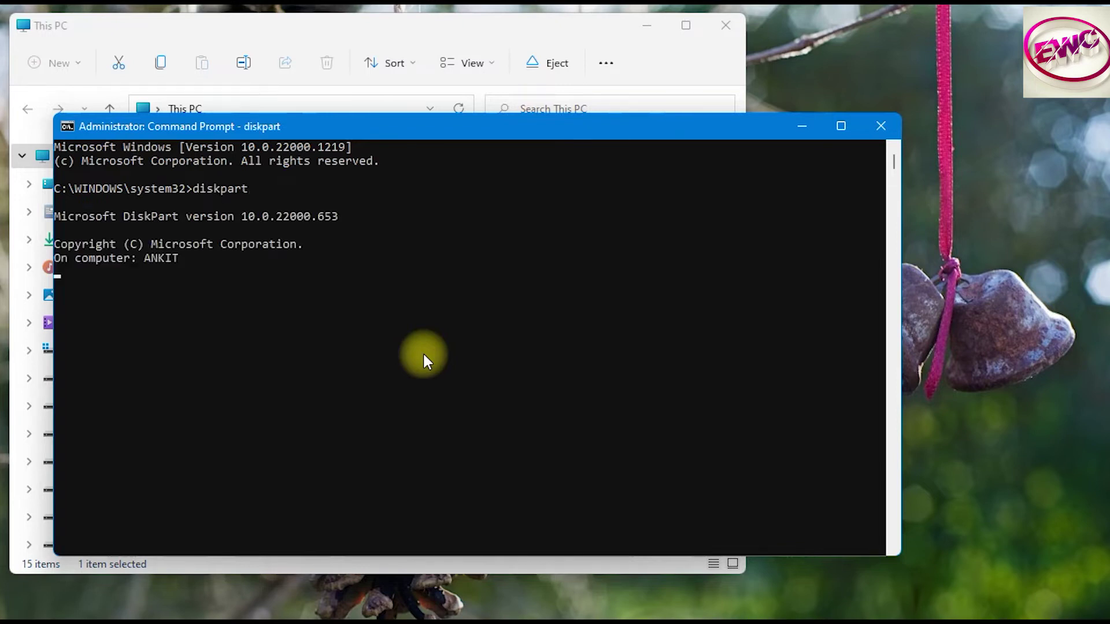
type("list disk")
key("Return")
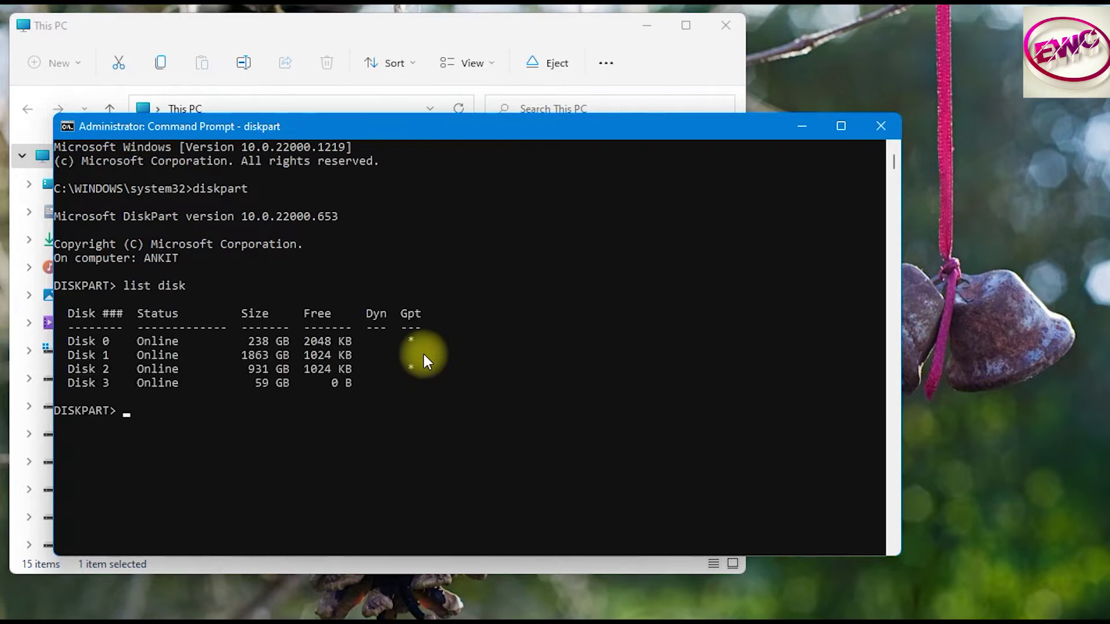
- Compare the capacity of USB Drive (K:) in File Explorer with the sizes in DiskPart's disk list
left_click(576, 43)
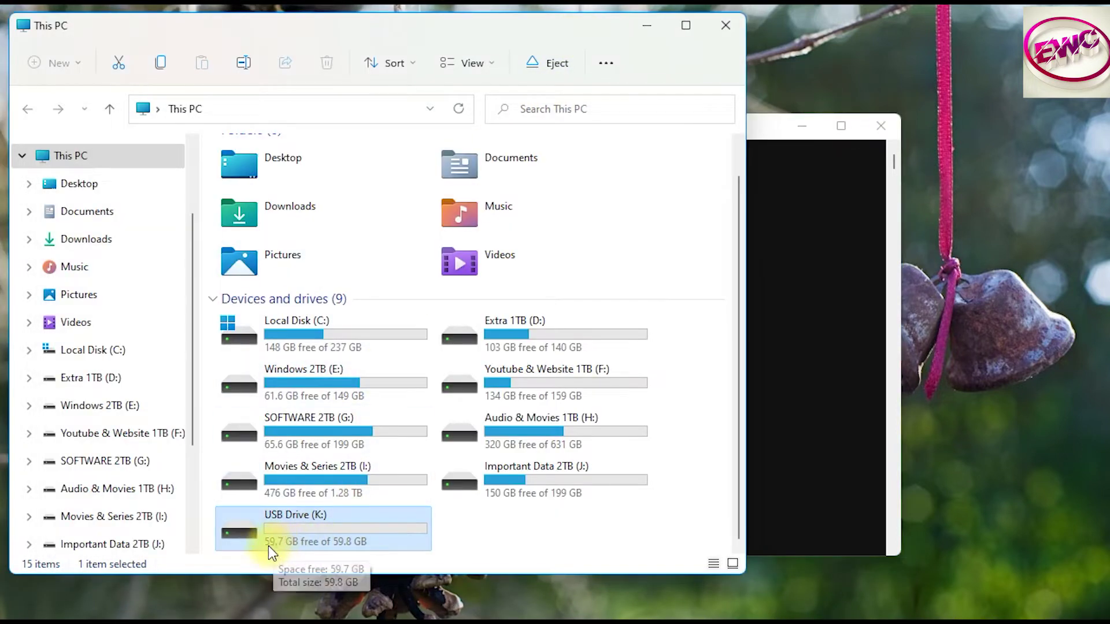
left_click(779, 387)
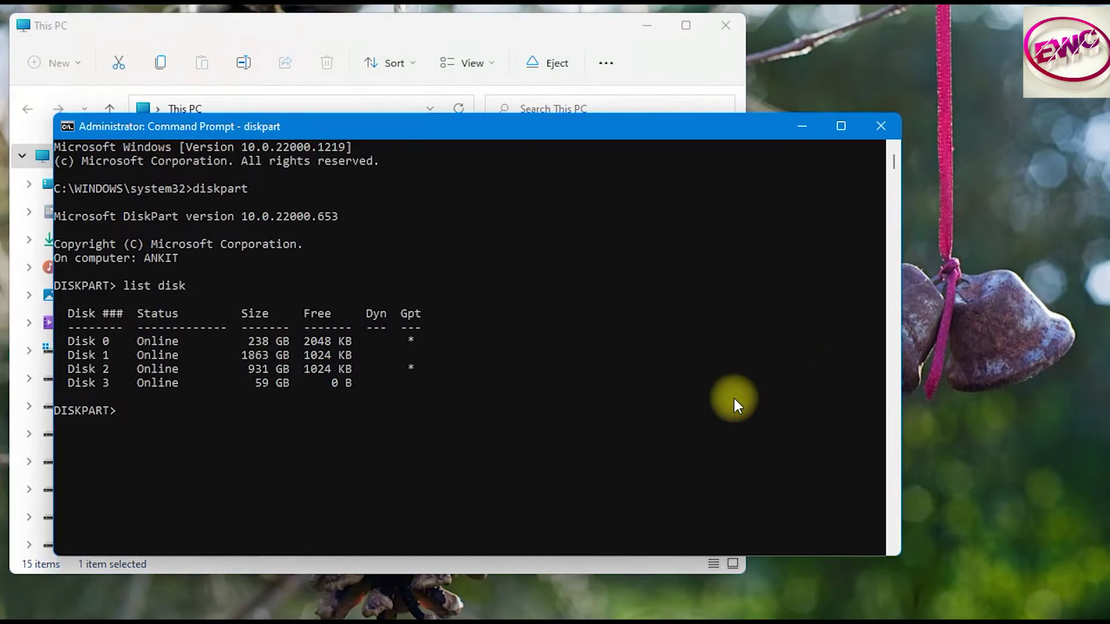
left_click(282, 384)
left_click_drag(254, 342, 154, 341)
left_click_drag(277, 359, 151, 373)
left_click_drag(265, 383, 150, 387)
- Enter select disk 3 at the DiskPart prompt, correcting the misspelled word in the command
left_click(130, 415)
type("slect disk 3")
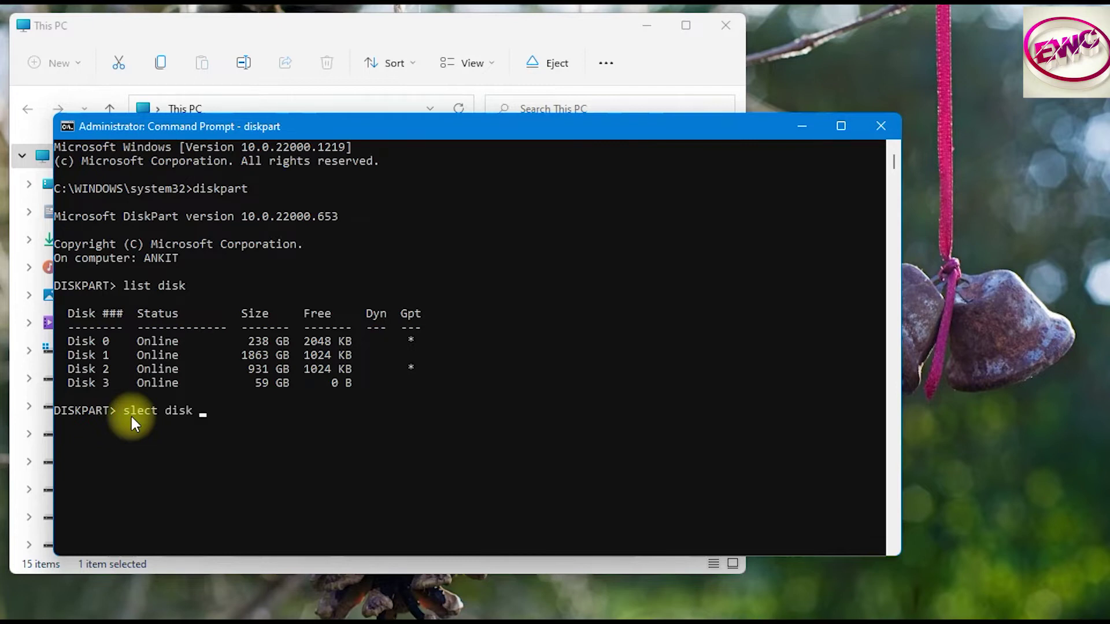
left_click(131, 416)
key("Escape")
key("Left")
key("Left")
key("Left")
key("Left")
key("Left")
key("Left")
key("Left")
key("Left")
key("Left")
type("e")
key("End")
- Recheck the Disk 3 row in the disk list and execute the entered select disk 3 command
left_click_drag(91, 384, 195, 381)
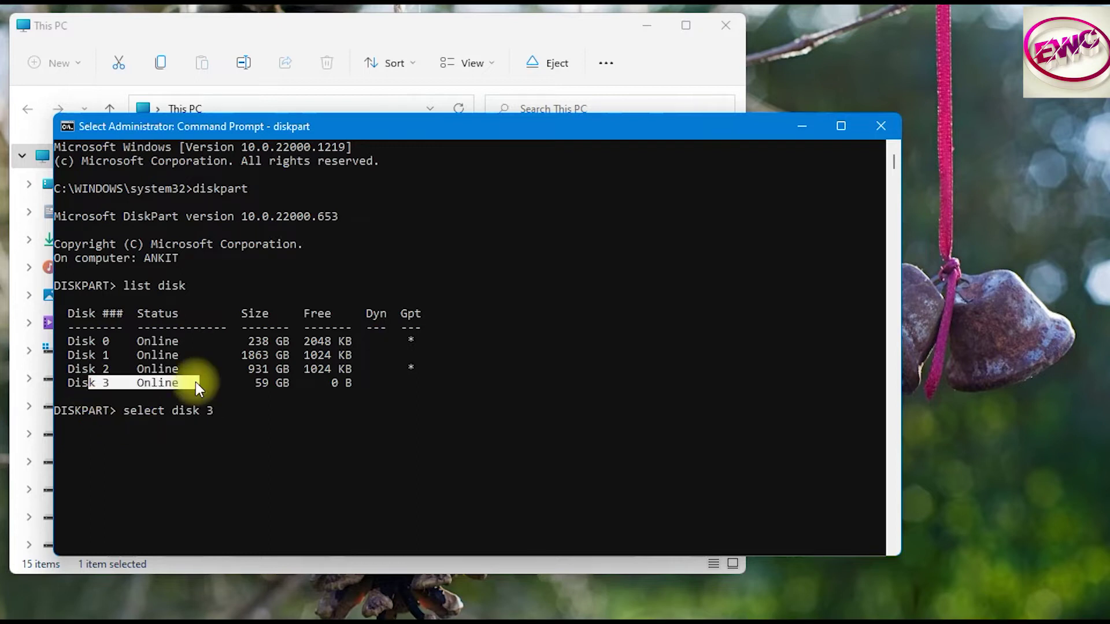
mouse_move(145, 355)
left_mouse_down()
mouse_move(183, 359)
mouse_move(165, 354)
left_mouse_up()
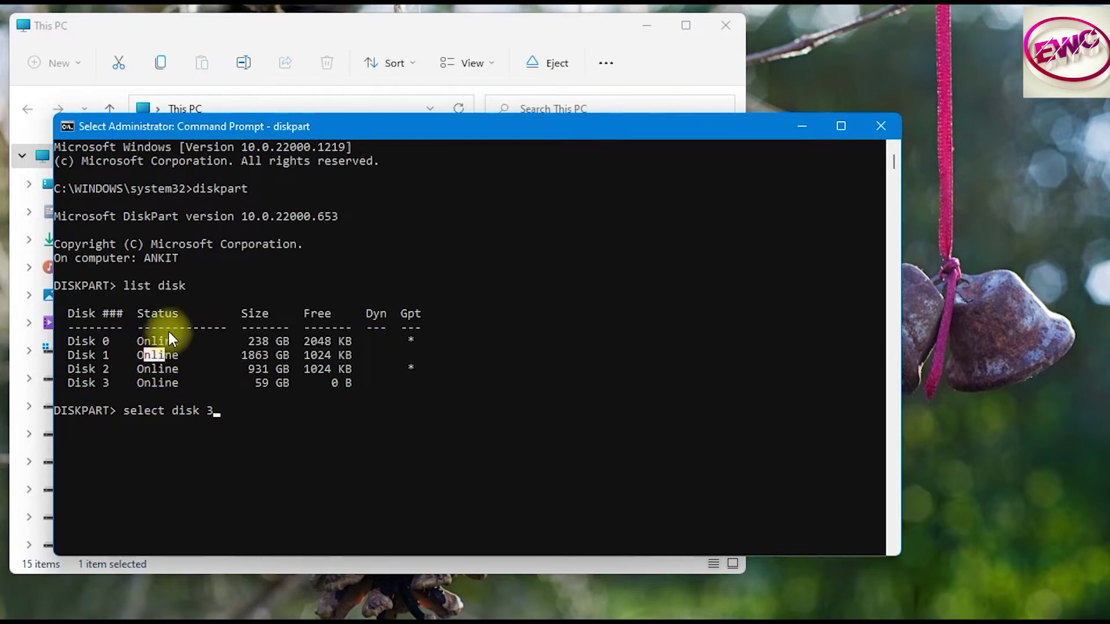
left_click_drag(81, 382, 255, 384)
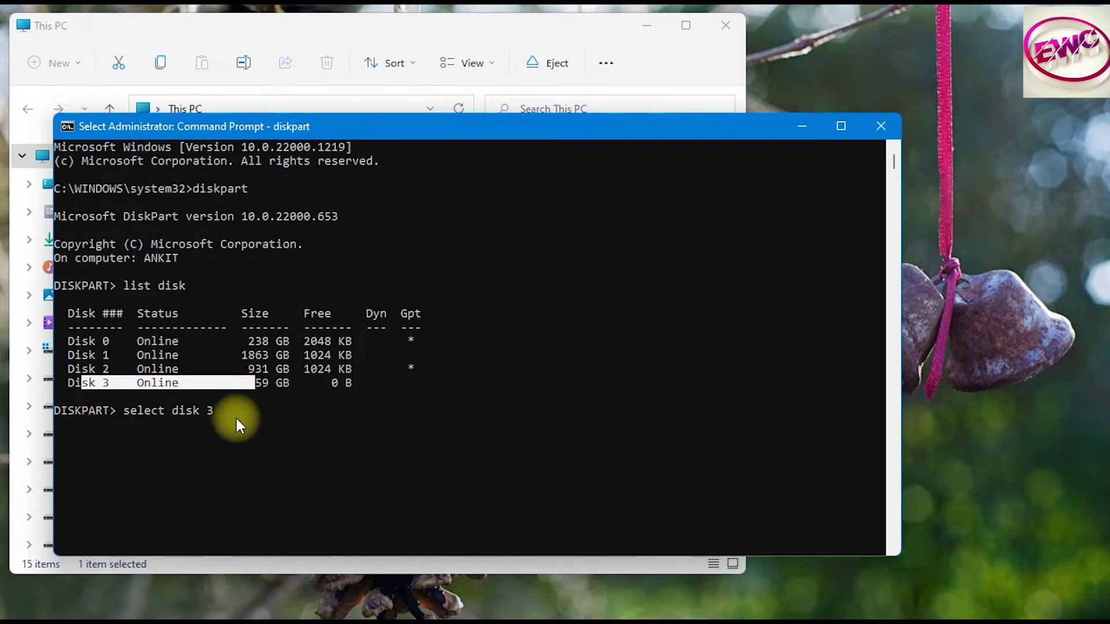
left_click(237, 422)
right_click(241, 404)
left_click(242, 404)
right_click(245, 409)
key("Return")
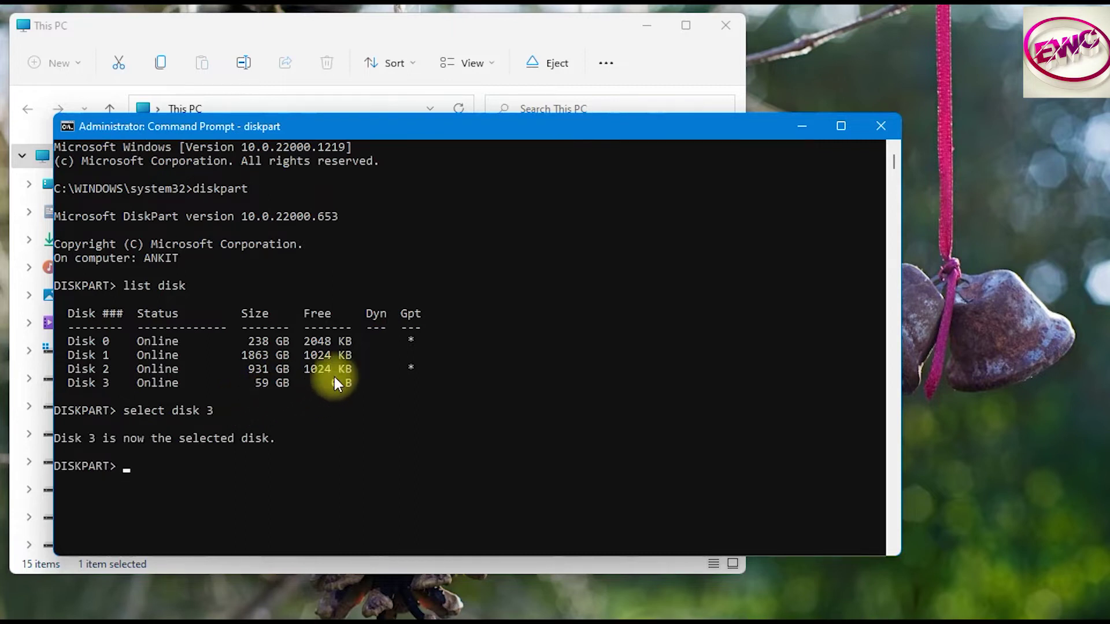
- Examine the Gpt column of the disk list to see which disks use the GPT partition style
left_click(410, 367)
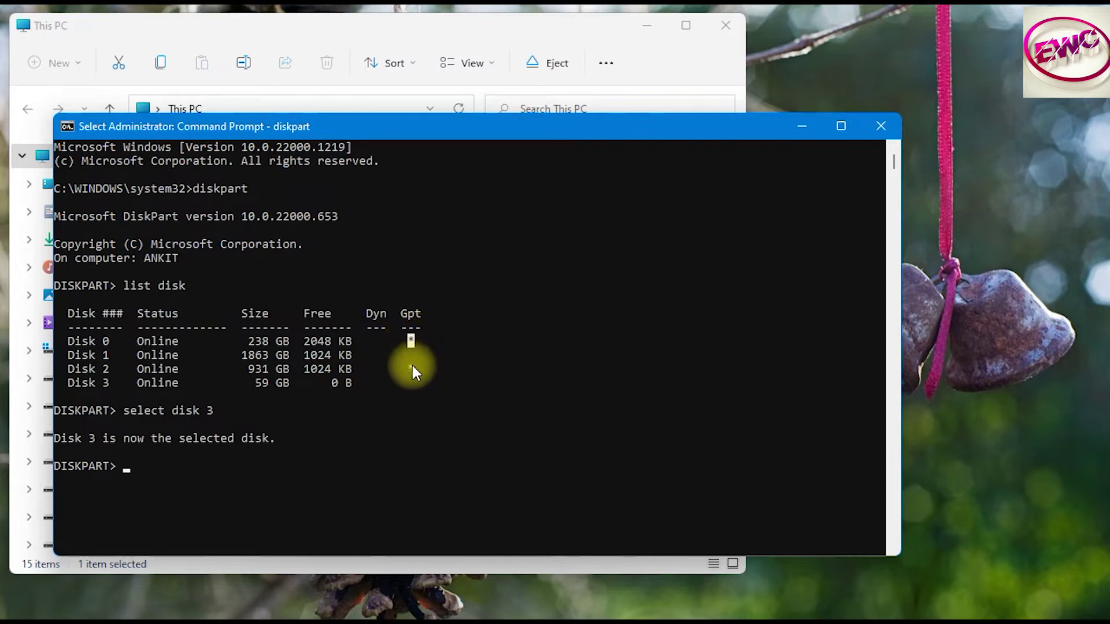
left_click(334, 369)
left_click_drag(334, 369, 272, 368)
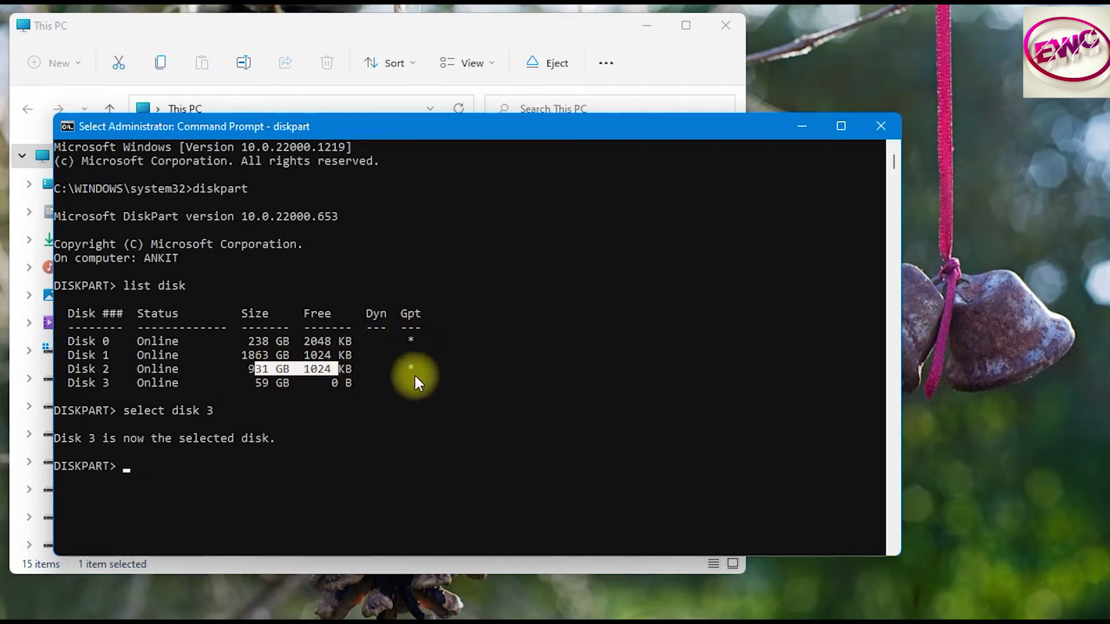
left_click(412, 369)
left_click_drag(291, 355, 336, 355)
left_click_drag(262, 383, 352, 383)
left_click(410, 381)
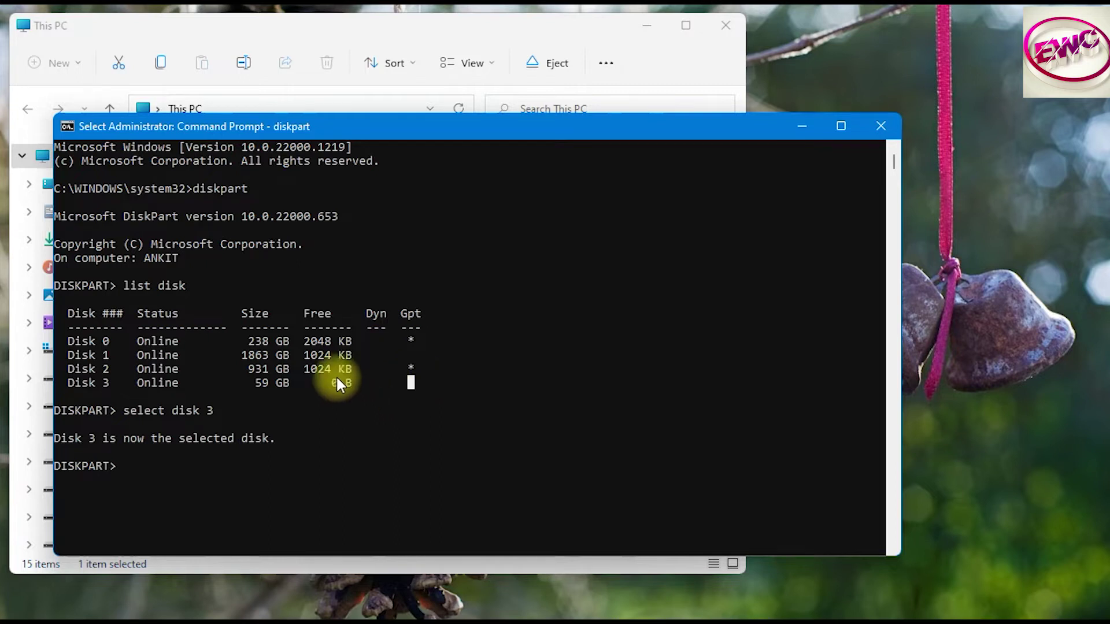
- Erase the selected disk with clean and convert it to GPT with convert gpt
left_click(181, 482)
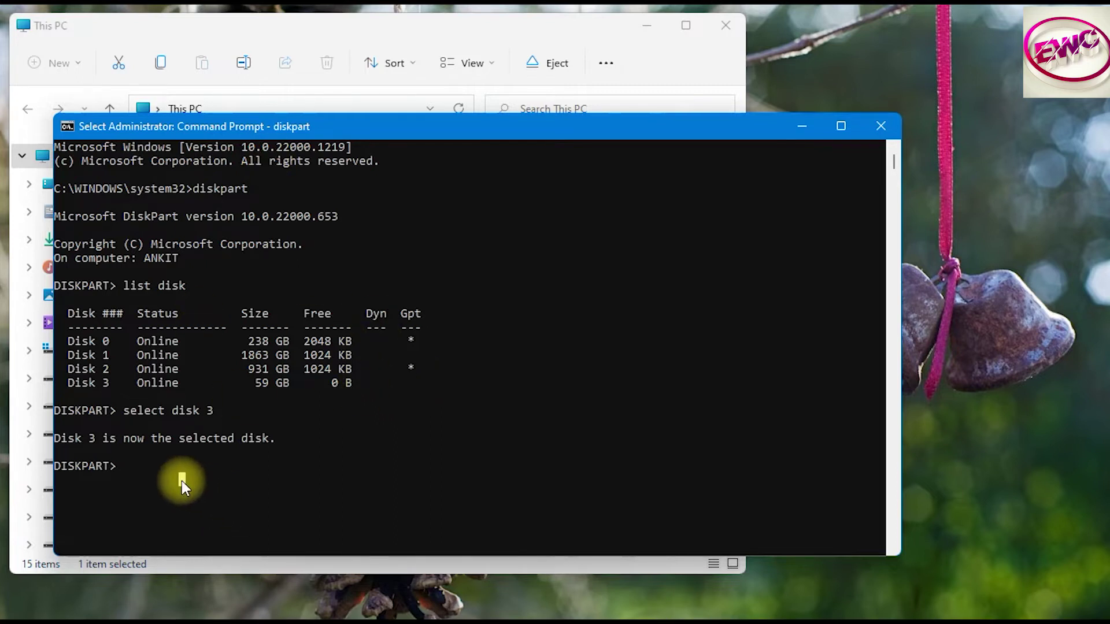
type("clean")
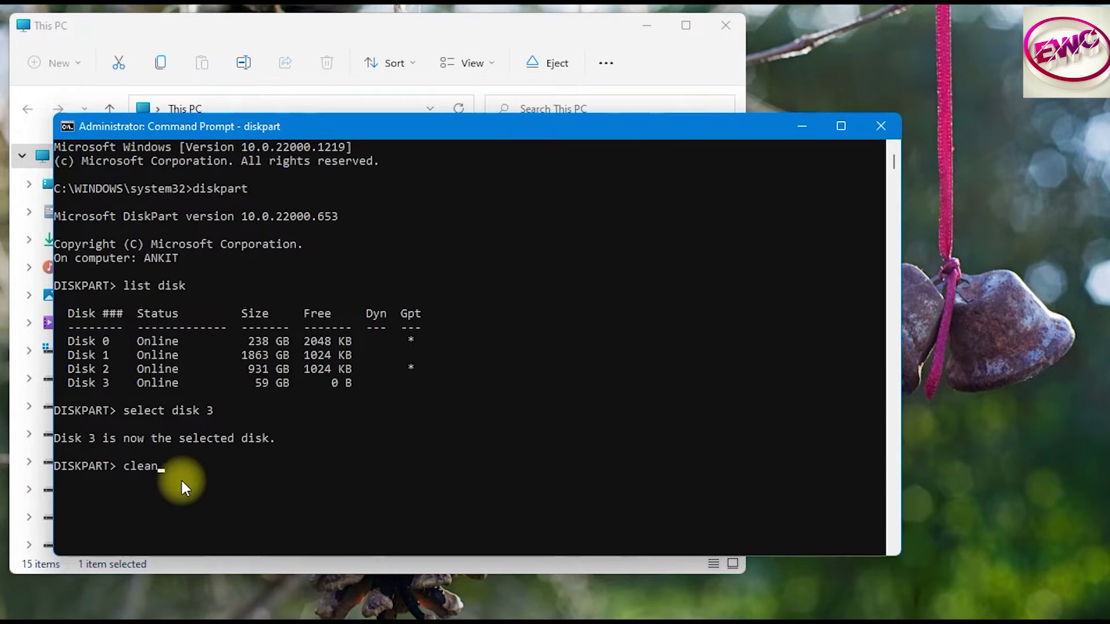
key("Return")
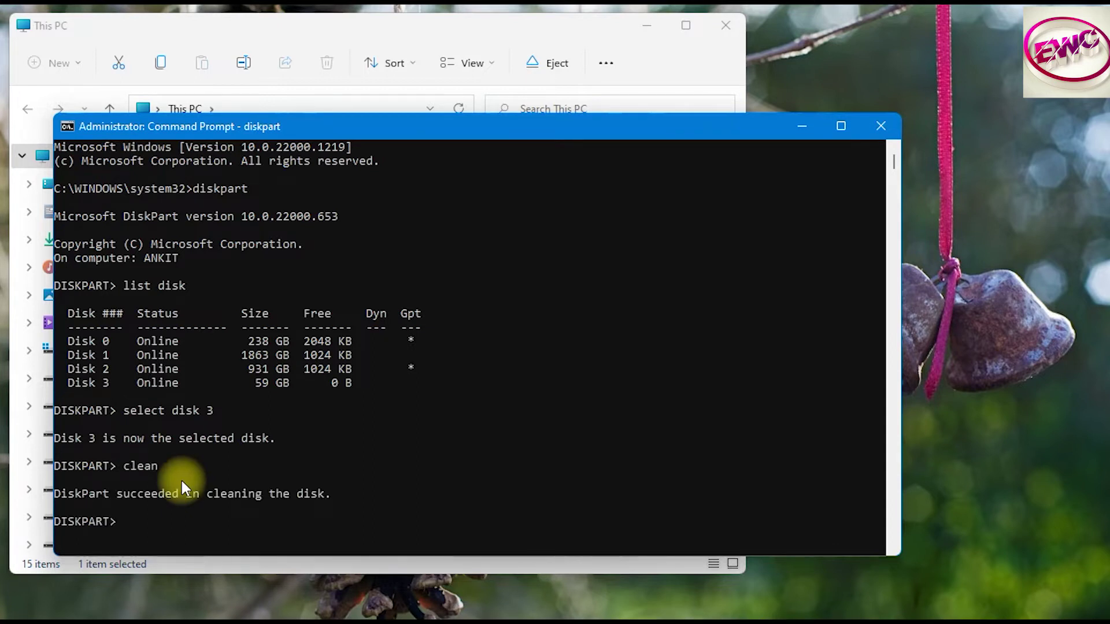
type("convert gpt")
key("Return")
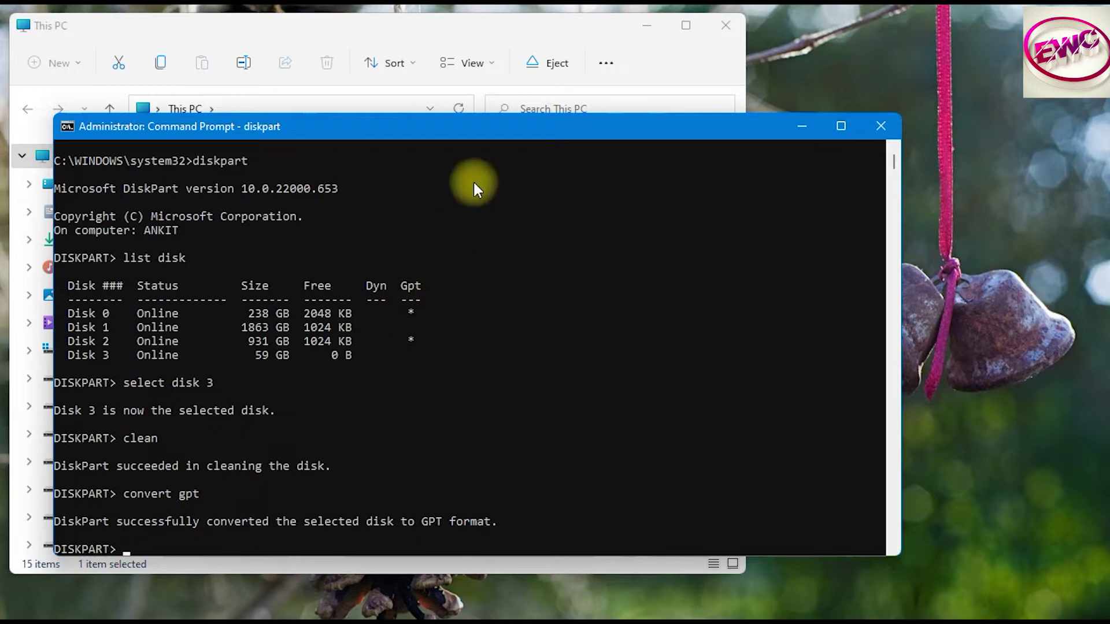
- Move the Command Prompt window to uncover USB Drive (K:) in the File Explorer window behind it
left_click_drag(362, 126, 552, 79)
left_click_drag(435, 78, 422, 34)
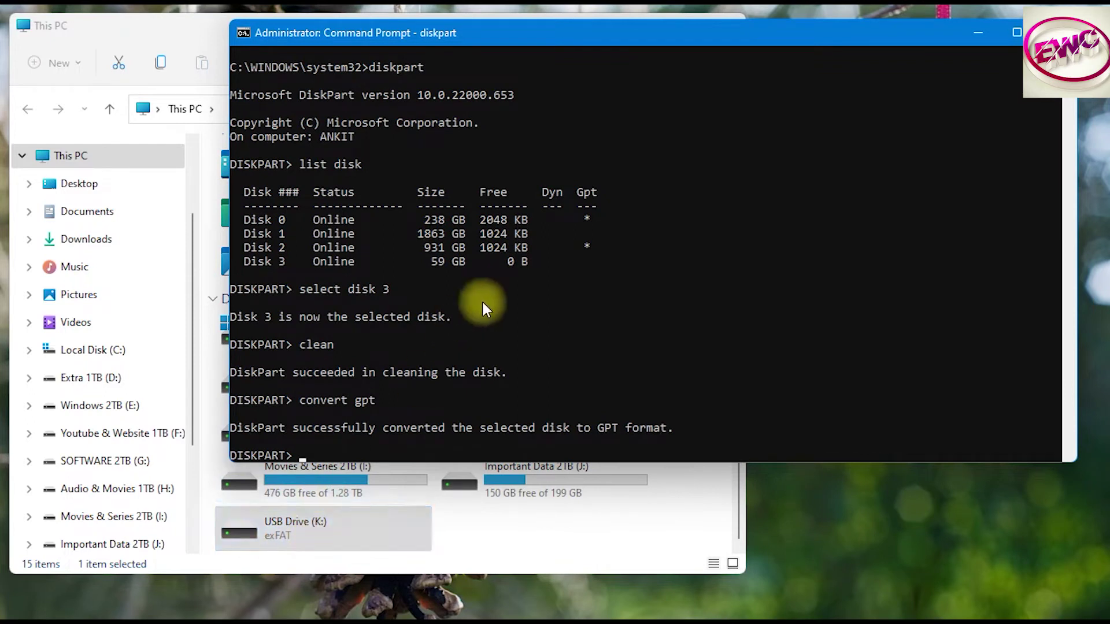
- Try to create a partition on the selected disk with create partition pramary
left_click(358, 456)
type("create")
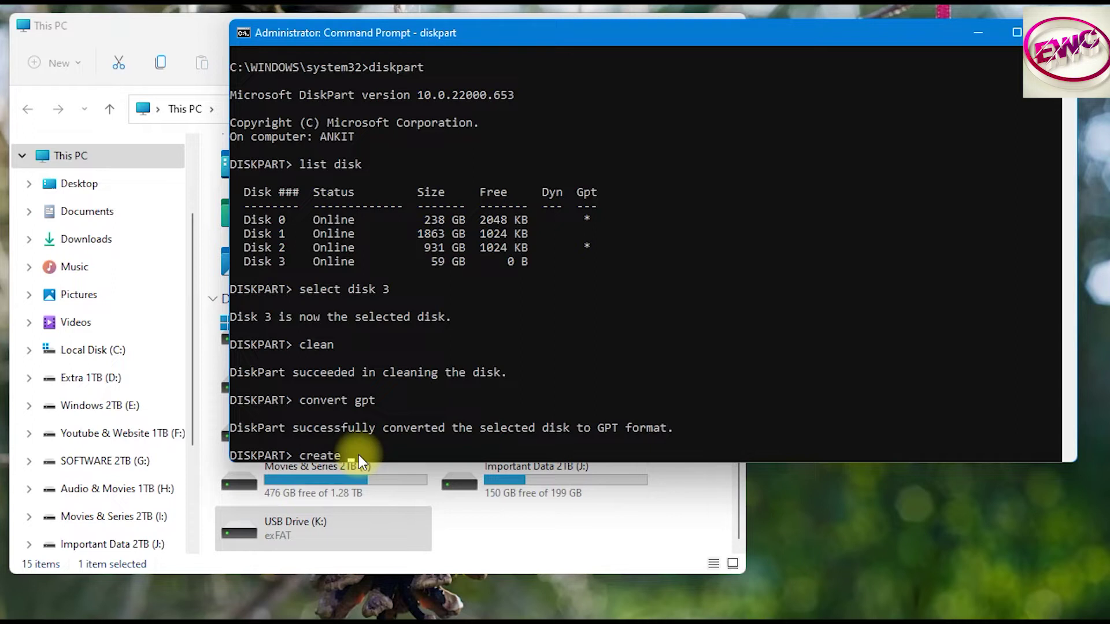
type(" partition pramary")
key("Return")
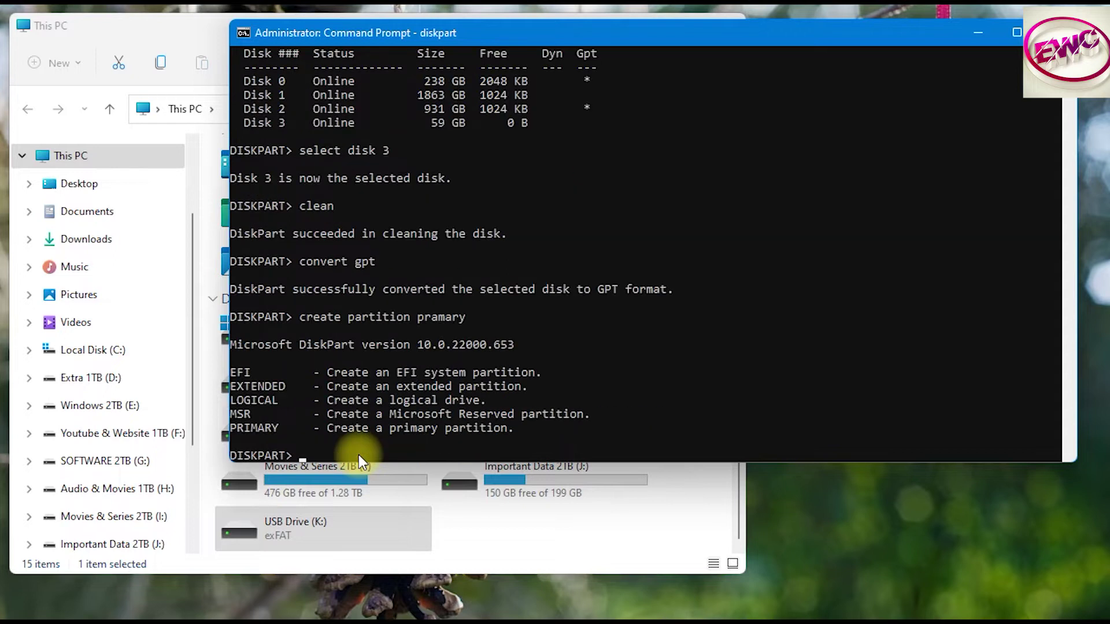
- Create a primary partition on the selected disk with the corrected command create partition primary
type("create partition pramary")
key("BackSpace")
key("BackSpace")
key("BackSpace")
key("BackSpace")
key("BackSpace")
type("imary")
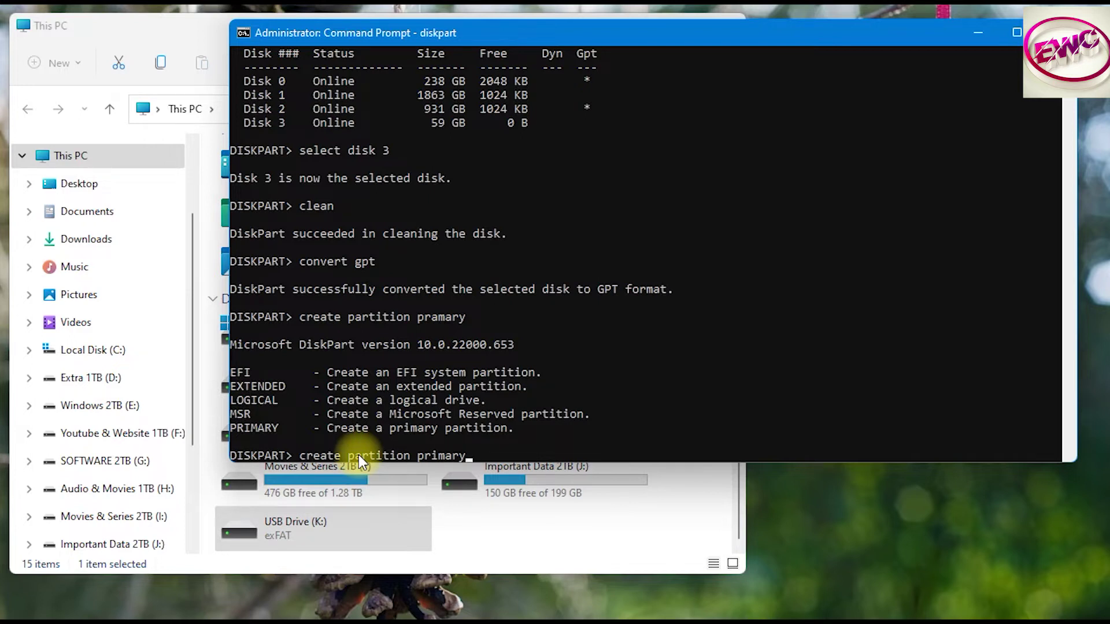
key("Return")
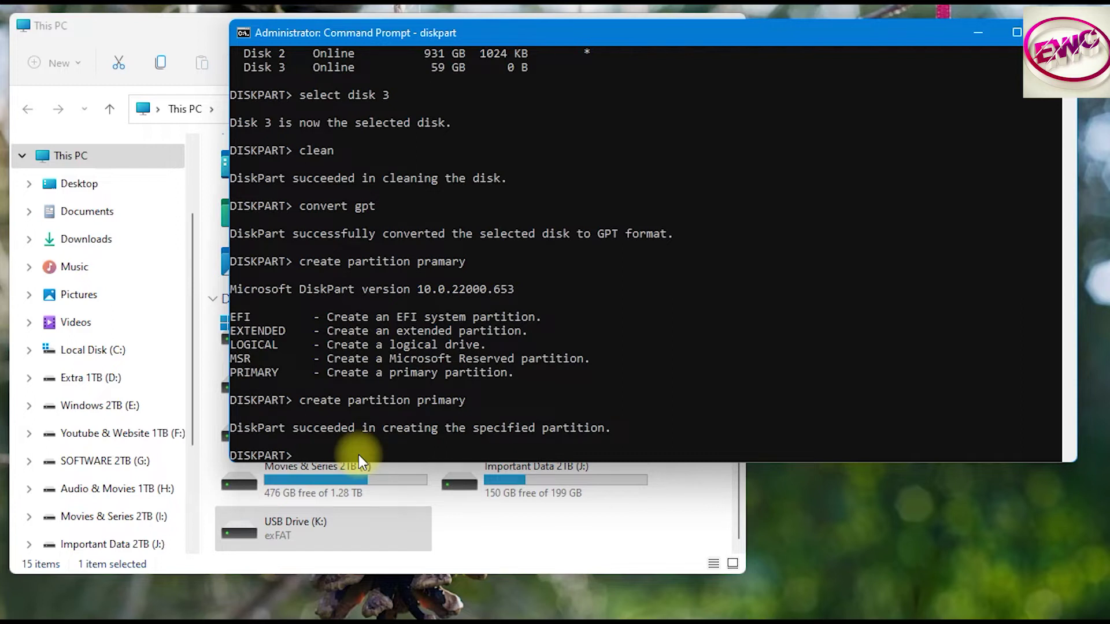
left_click(346, 458)
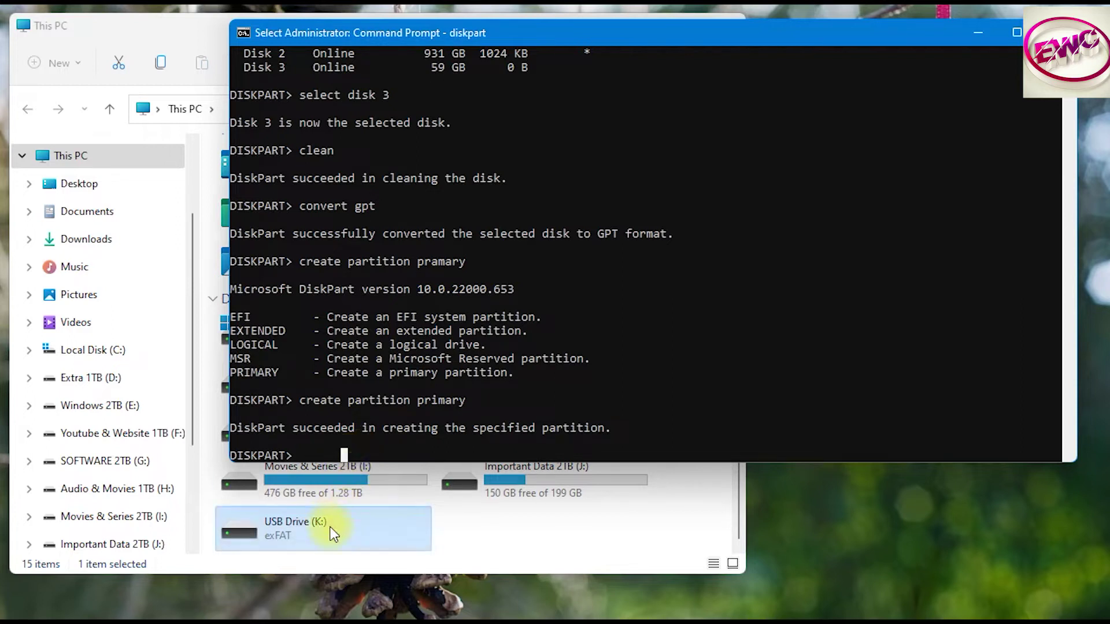
- Quick-format the new partition as NTFS with the command format fs=ntfs quick
type("format fs=")
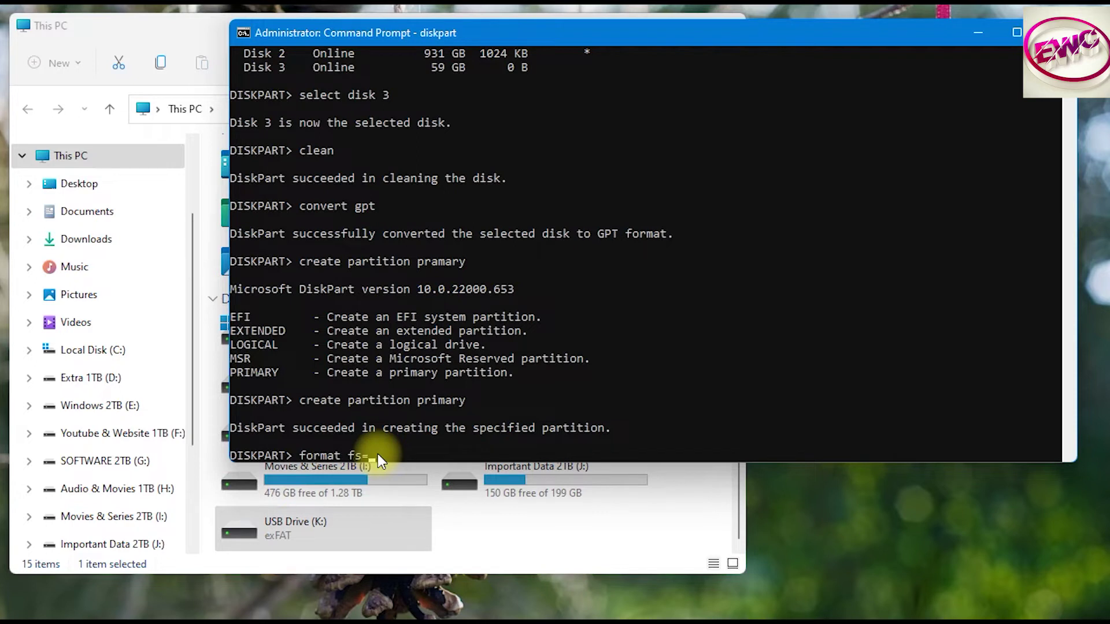
type("ntfs")
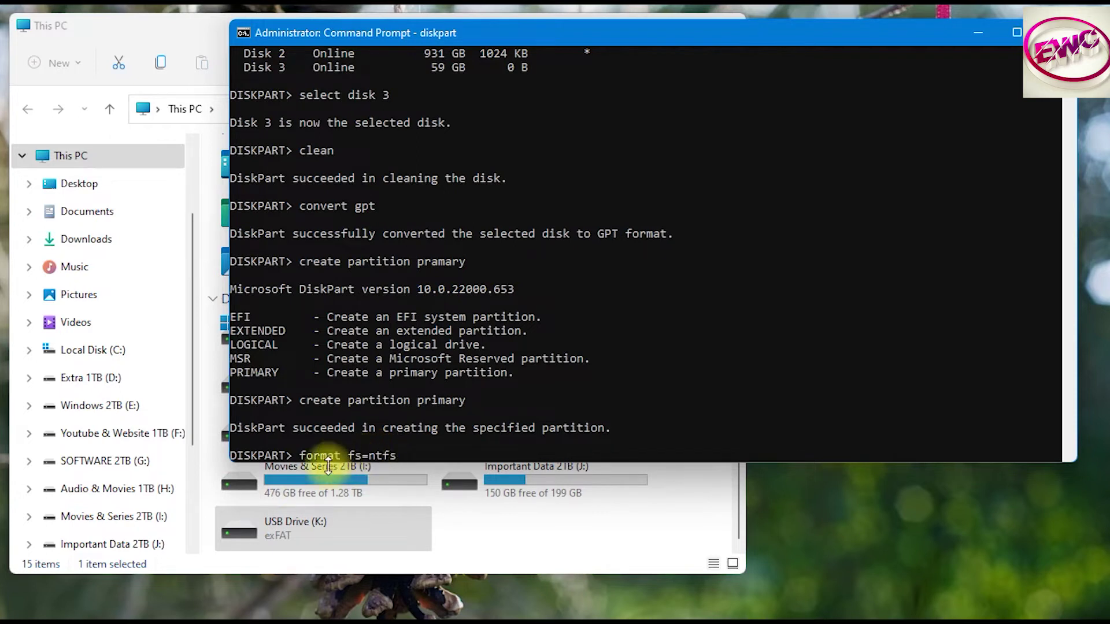
left_click(366, 457)
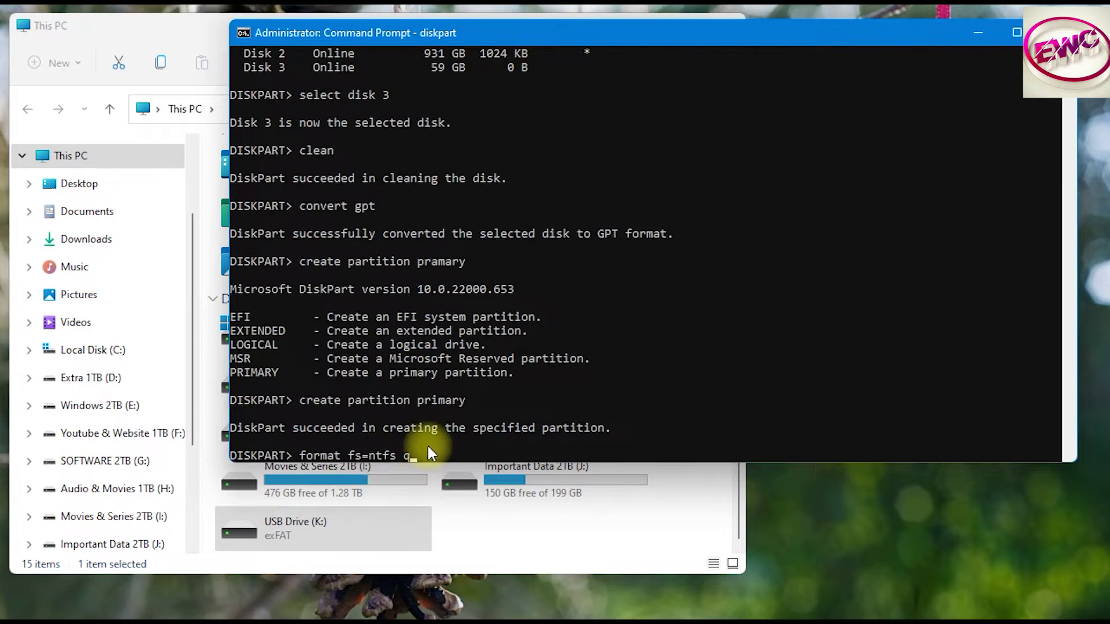
type("quick")
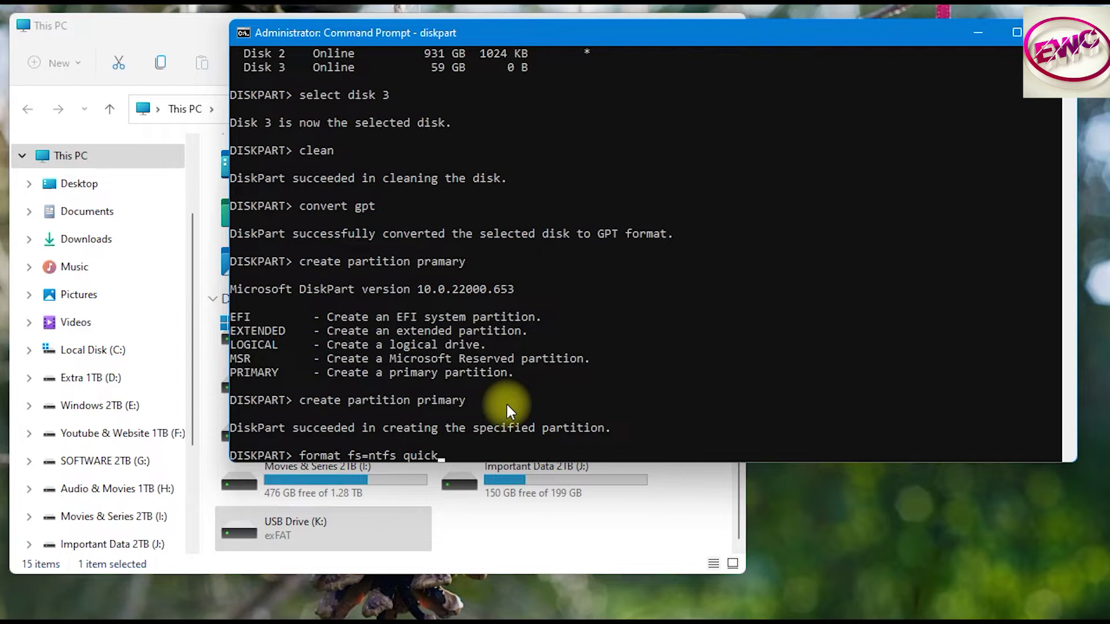
key("Return")
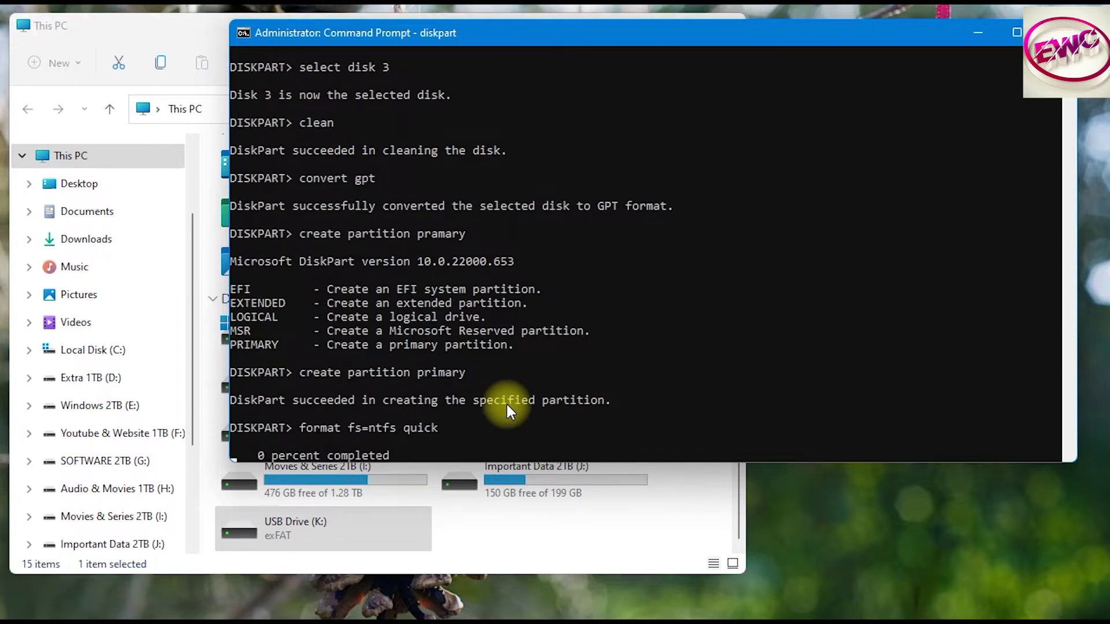
- List the disks again with list disk and compare Disk 3's Gpt column with the earlier listing
type("li")
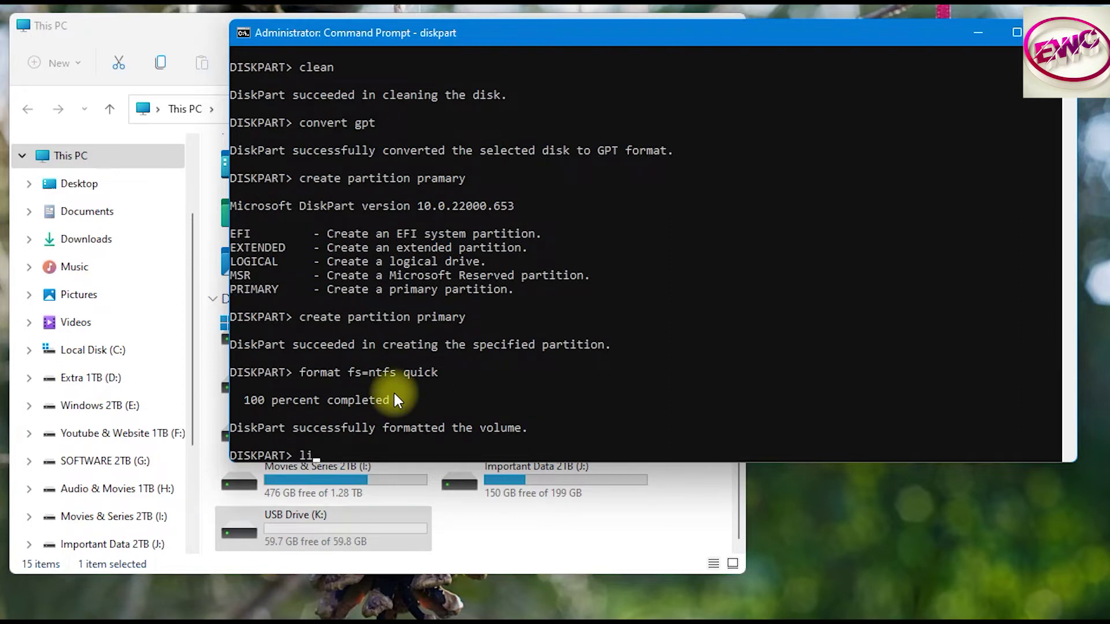
type("st disk")
key("Return")
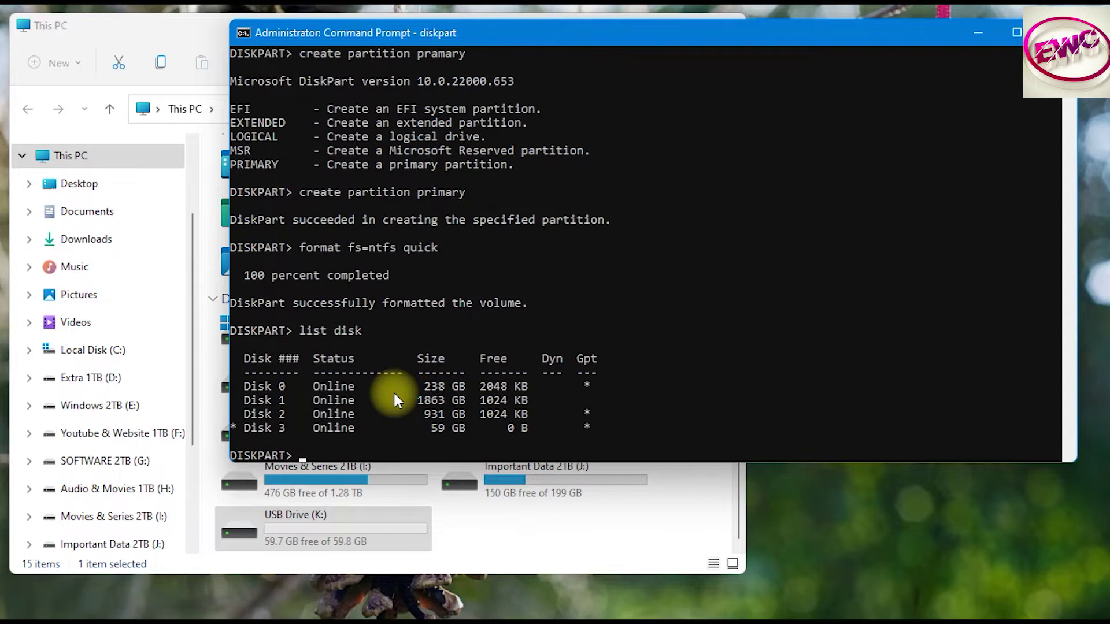
left_click(583, 427)
scroll(573, 399, "up", 9)
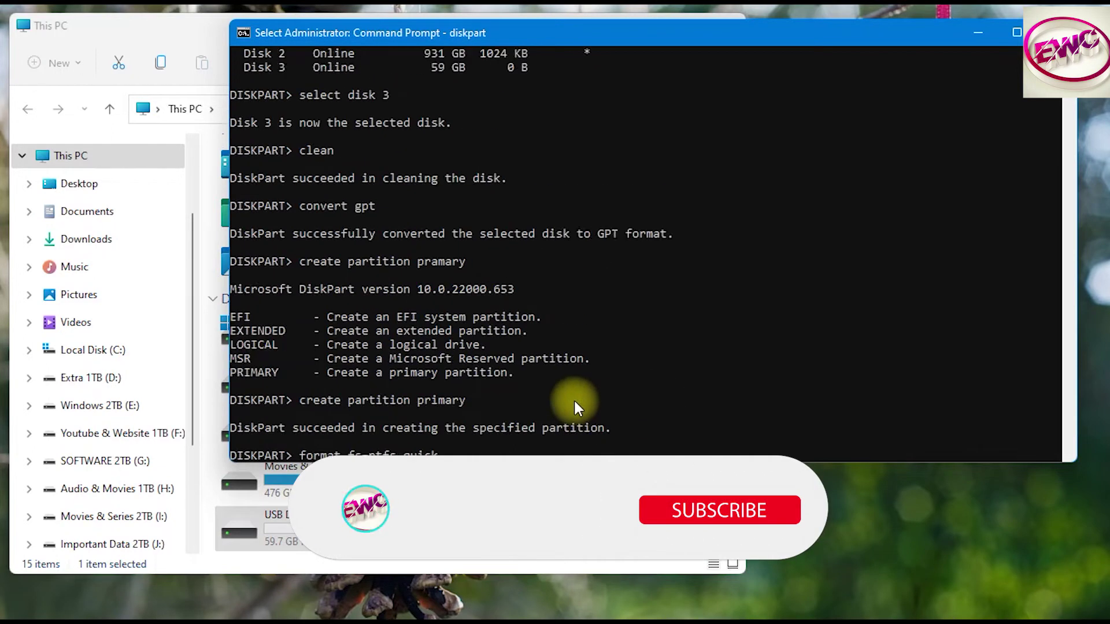
left_click_drag(528, 235, 585, 230)
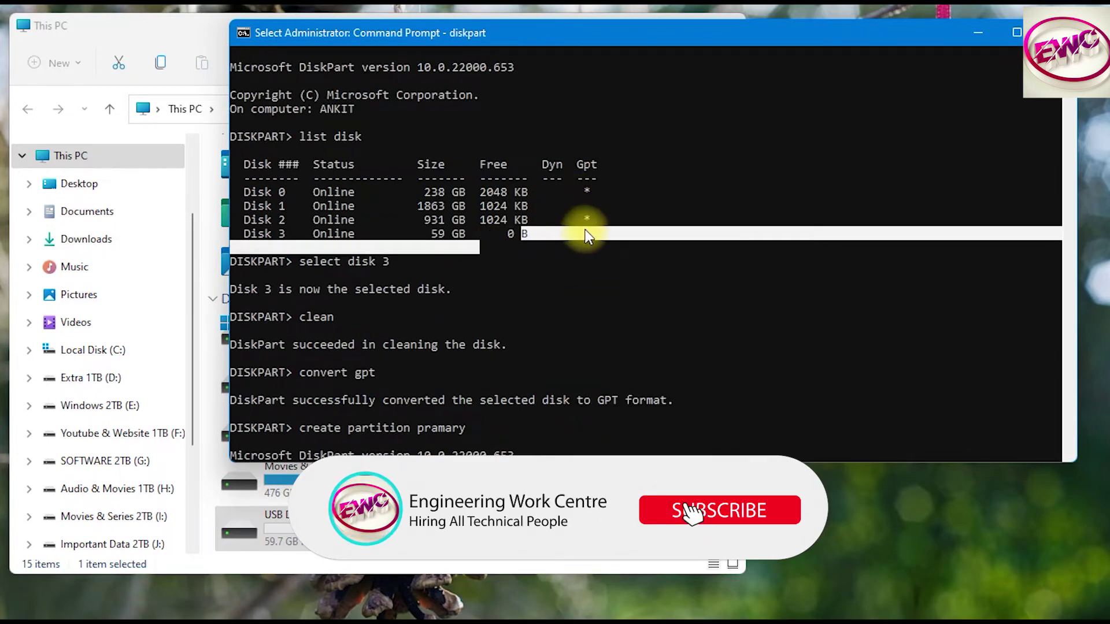
scroll(585, 230, "down", 9)
- Leave DiskPart with the exit command and close the Command Prompt window
type("exit")
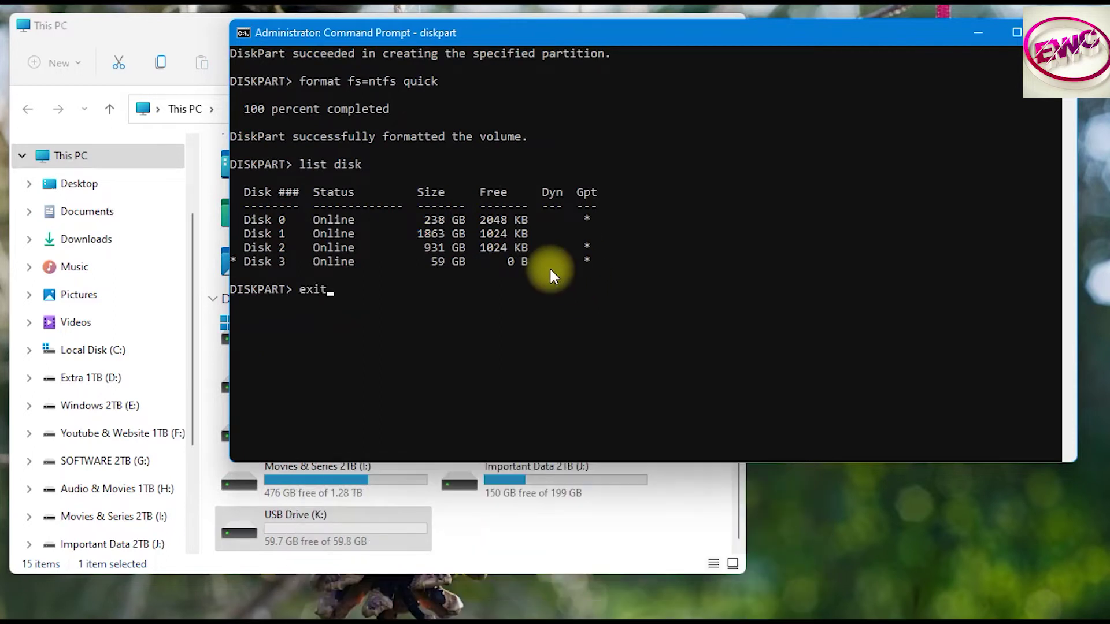
key("Return")
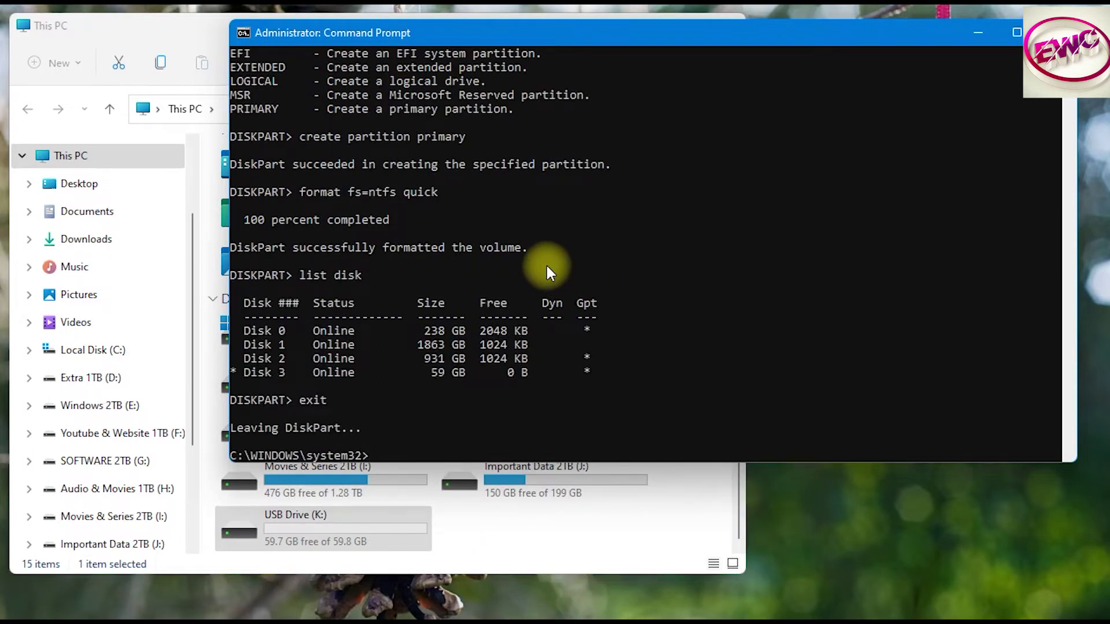
key("Return")
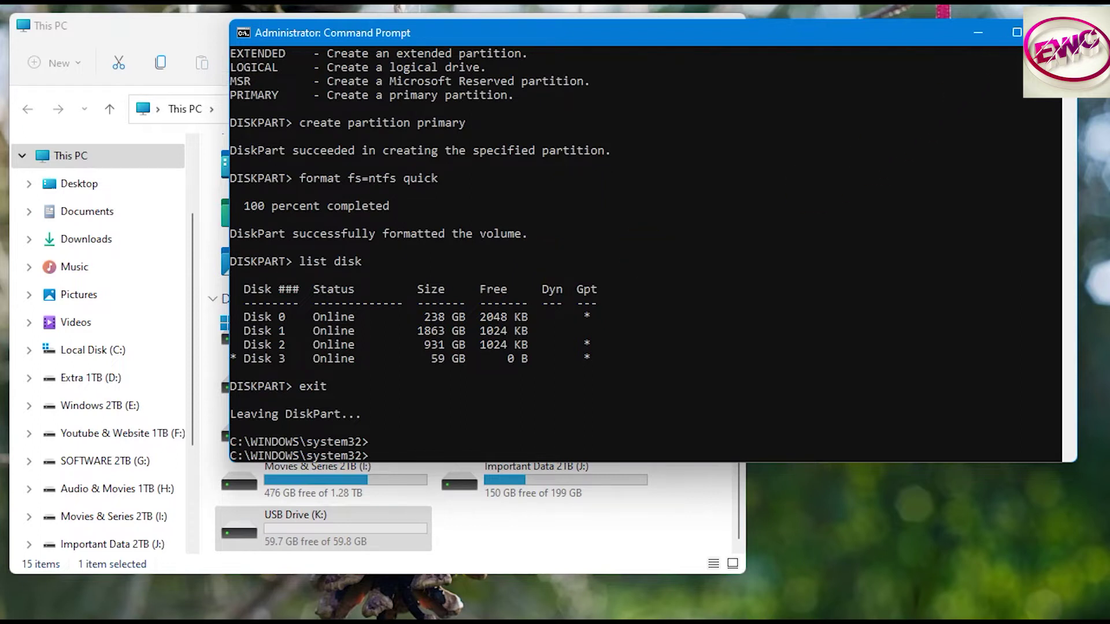
key("alt+F4")
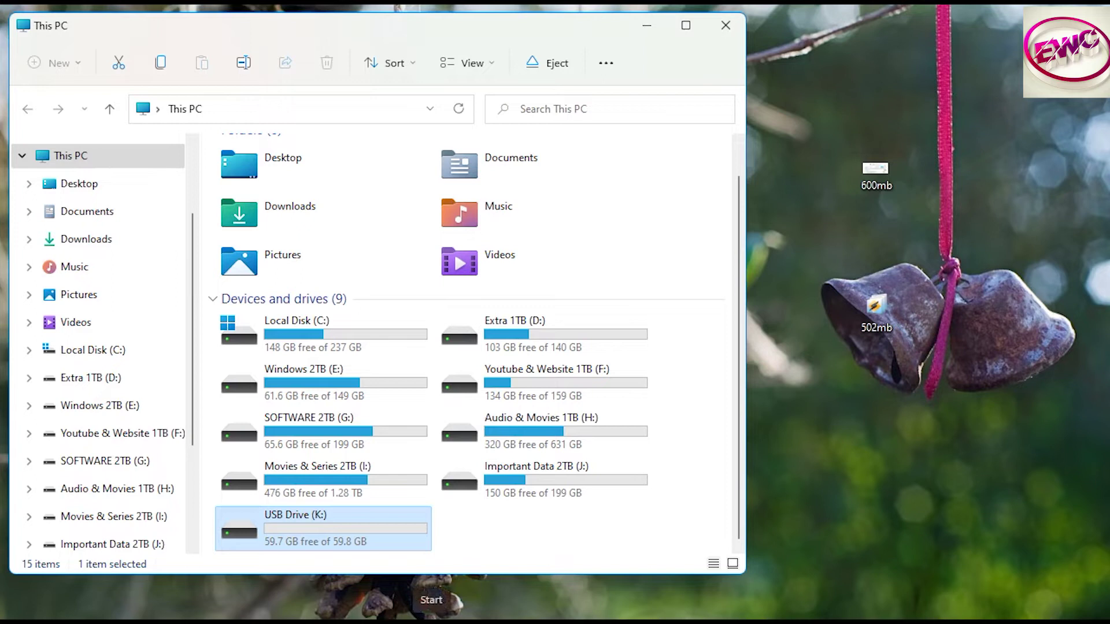
- Add a This PC icon to the desktop, and view Disk Management through its Manage option before closing Computer Management
left_click_drag(143, 109, 821, 88)
right_click(820, 87)
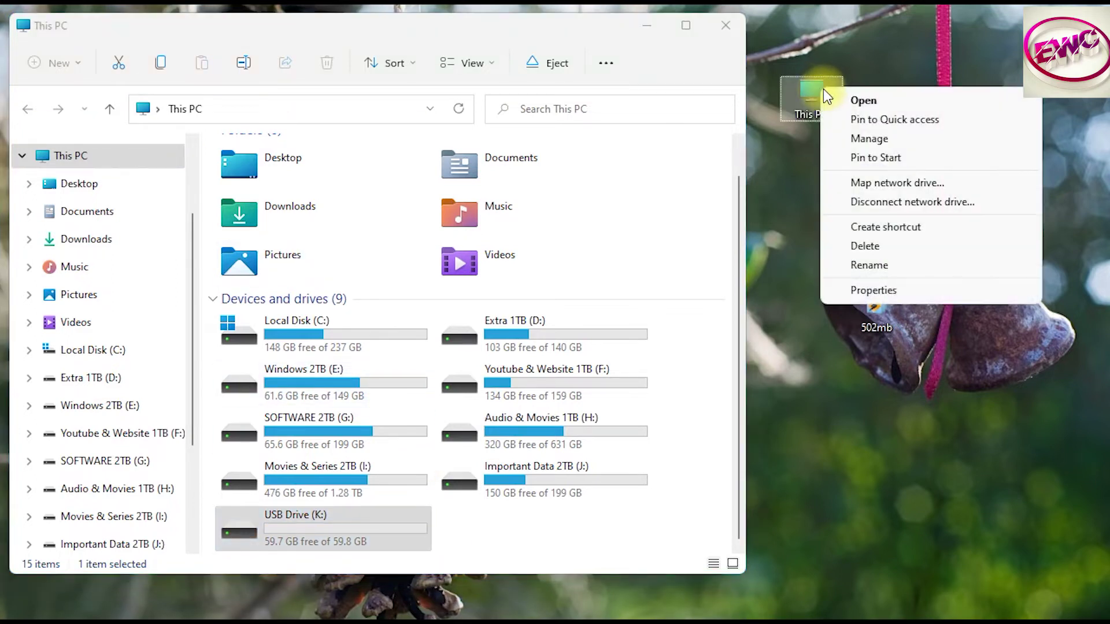
left_click(886, 138)
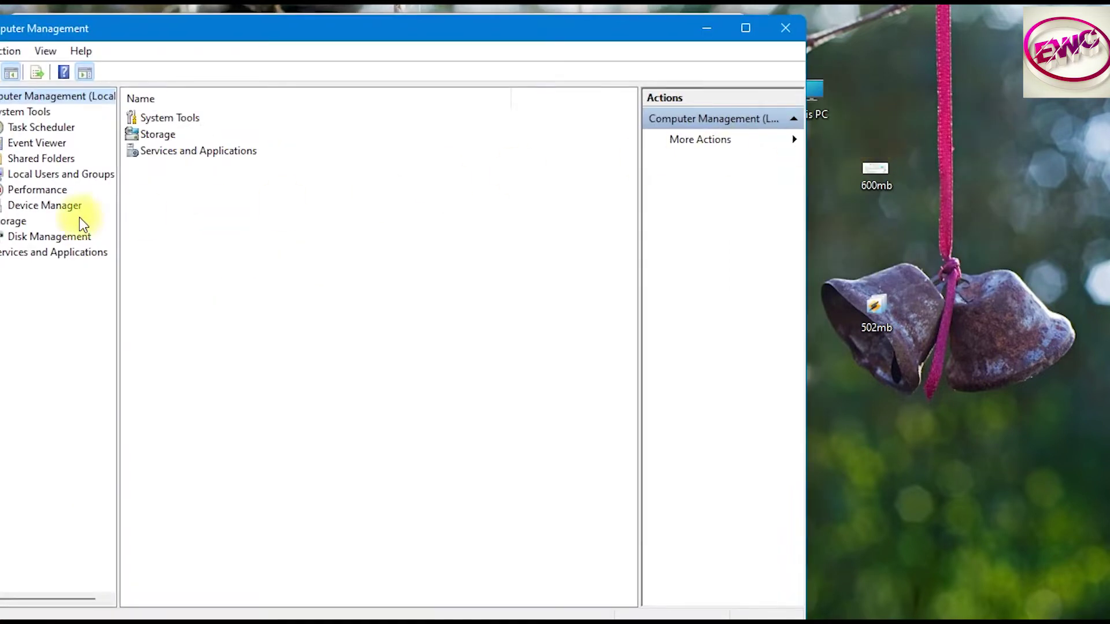
left_click(72, 237)
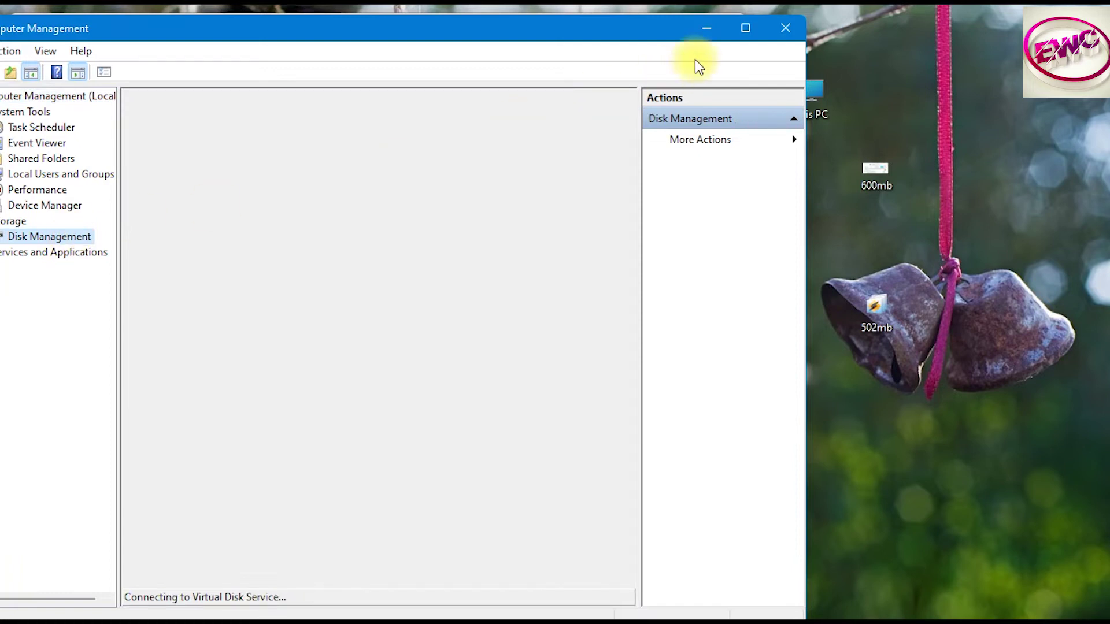
left_click(785, 30)
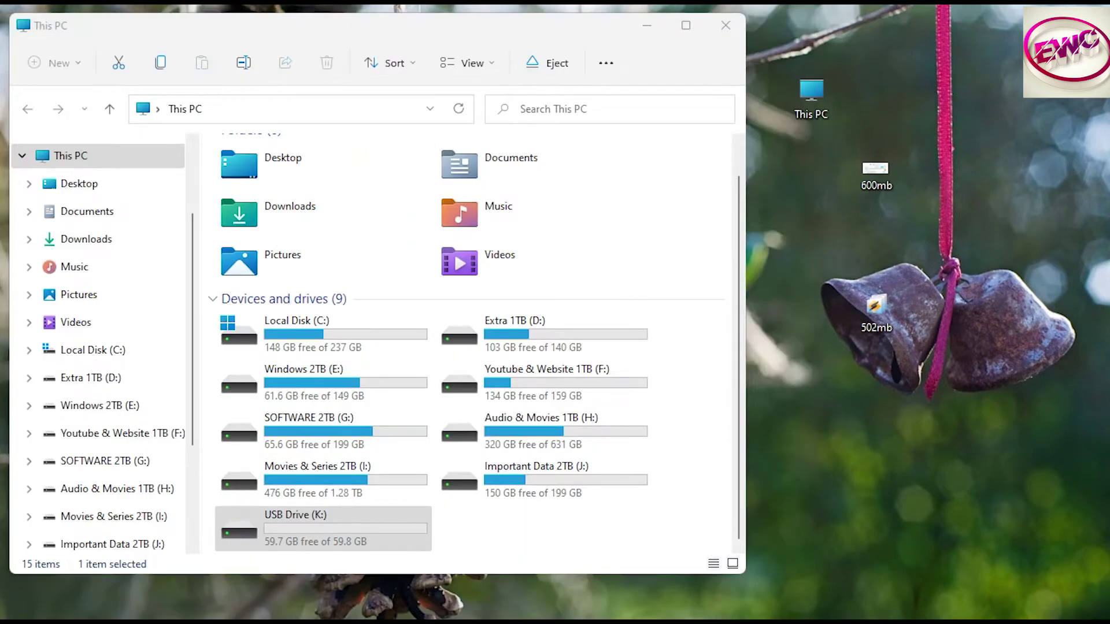
- Open the standalone Disk Management console and move its window partly off the File Explorer window
key("super+x")
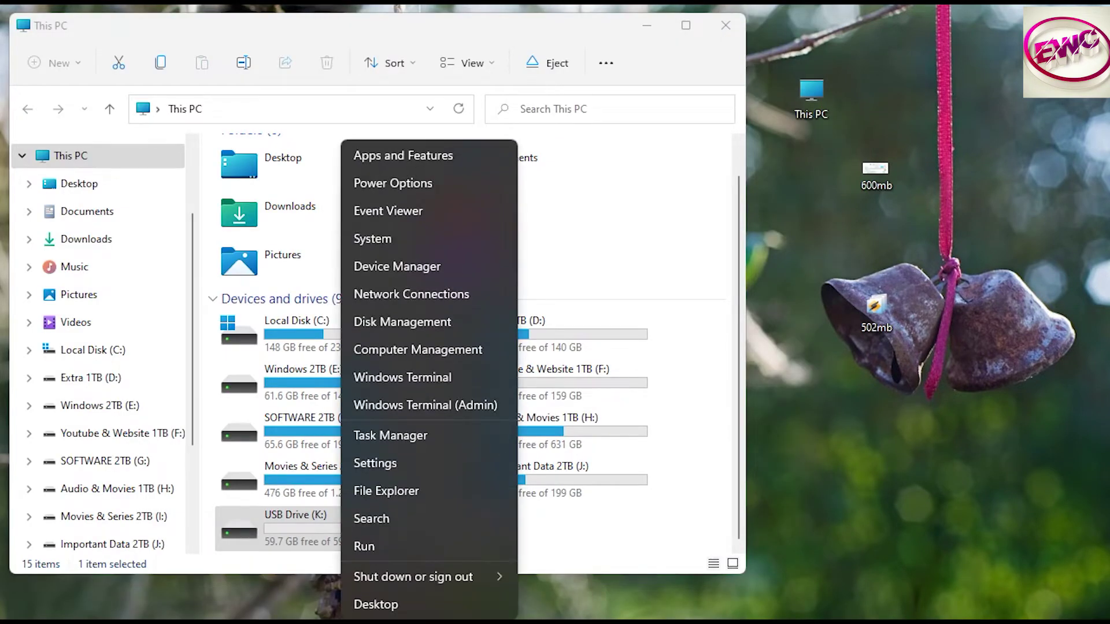
left_click(442, 324)
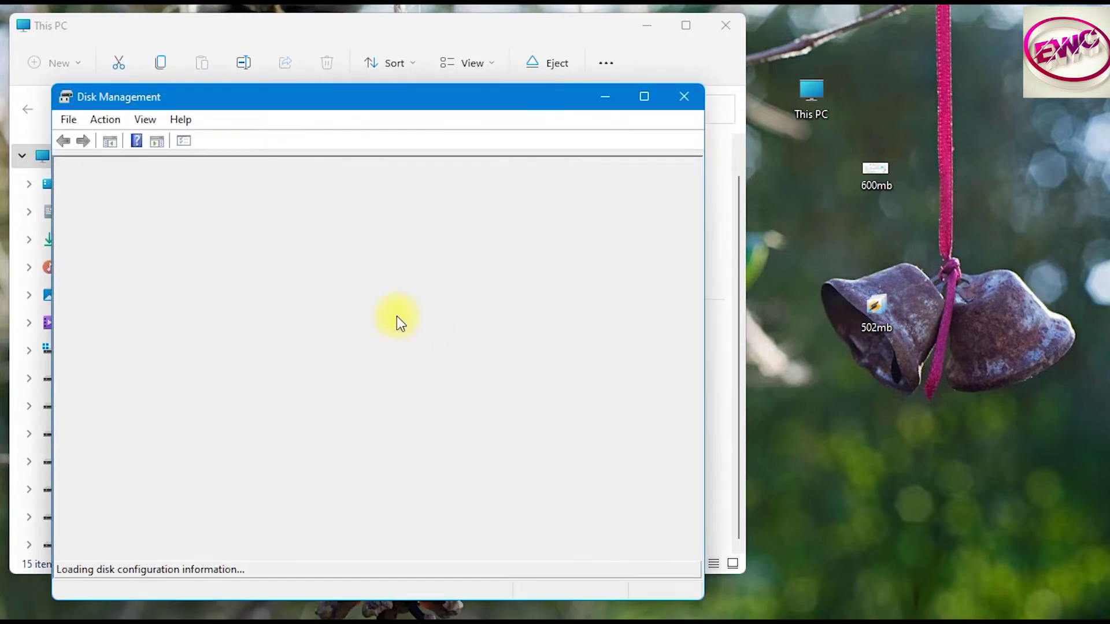
left_click(644, 96)
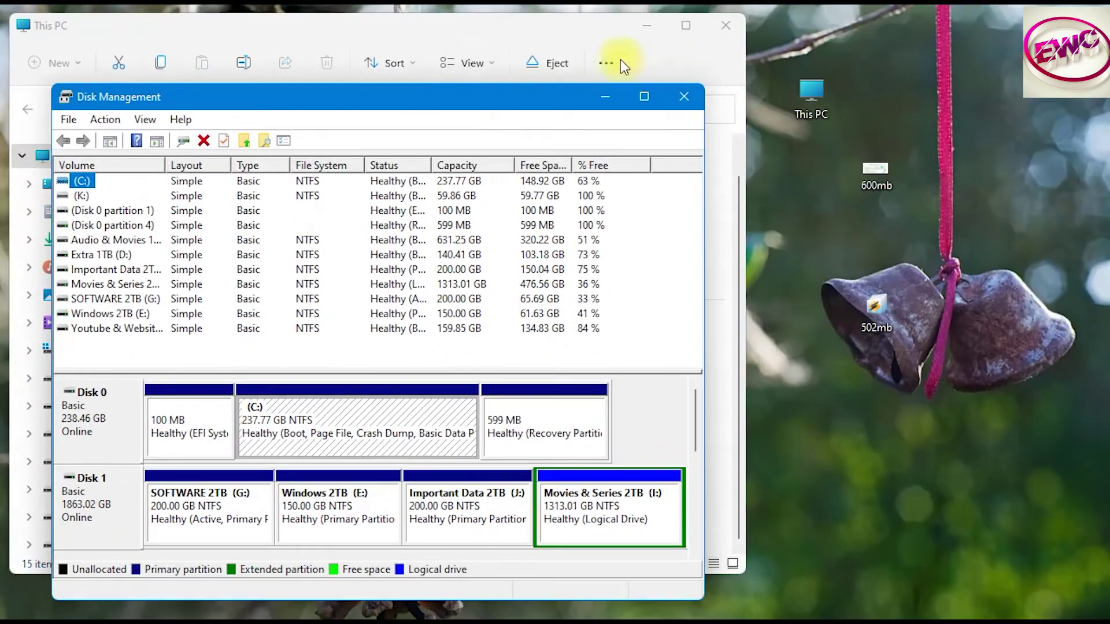
left_click_drag(496, 102, 580, 66)
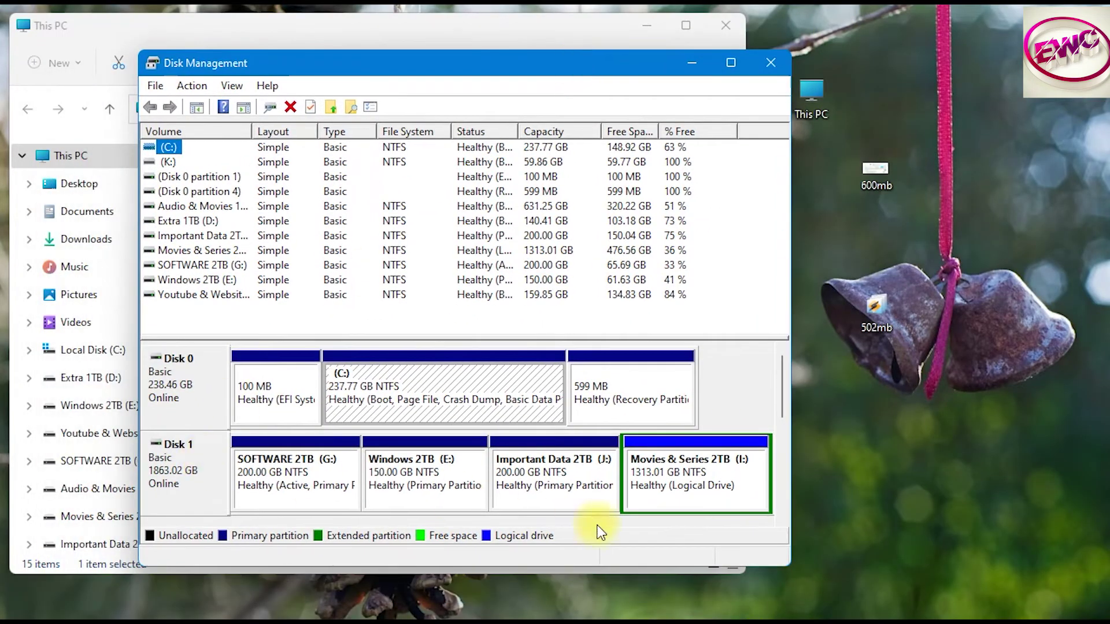
- Set Disk 3's removal policy to Better performance in its device properties and apply the change
scroll(782, 483, "down", 3)
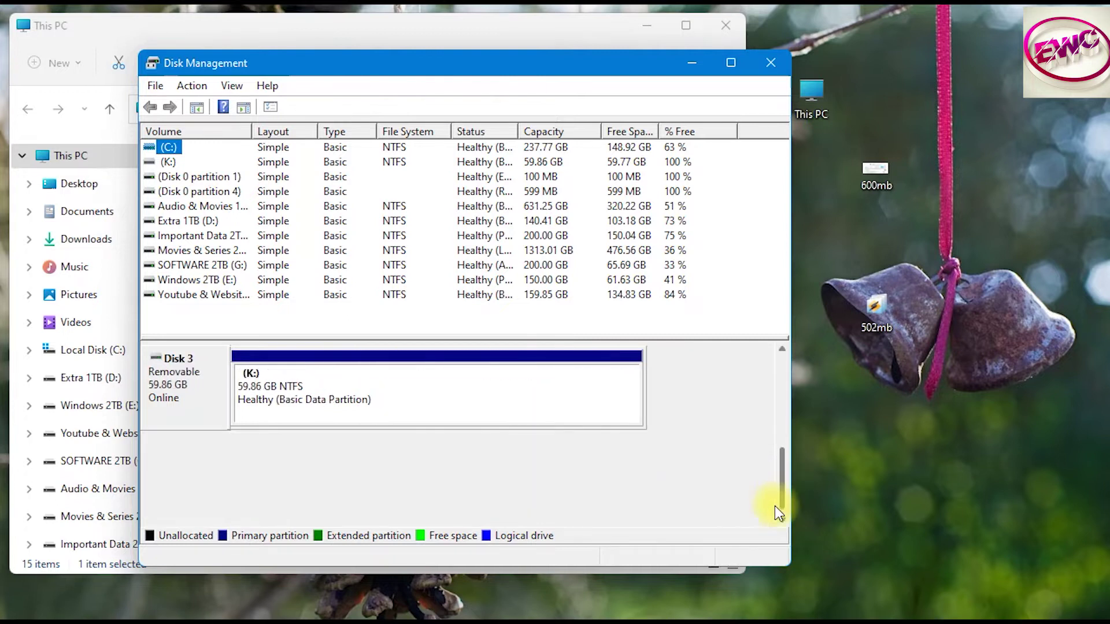
left_click(185, 397)
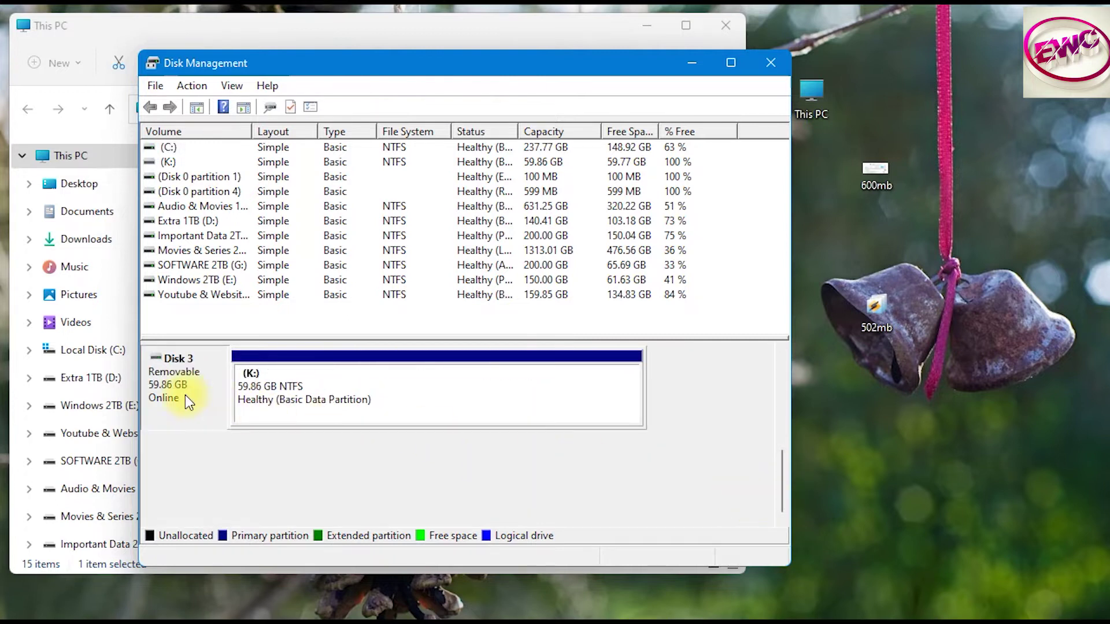
right_click(185, 396)
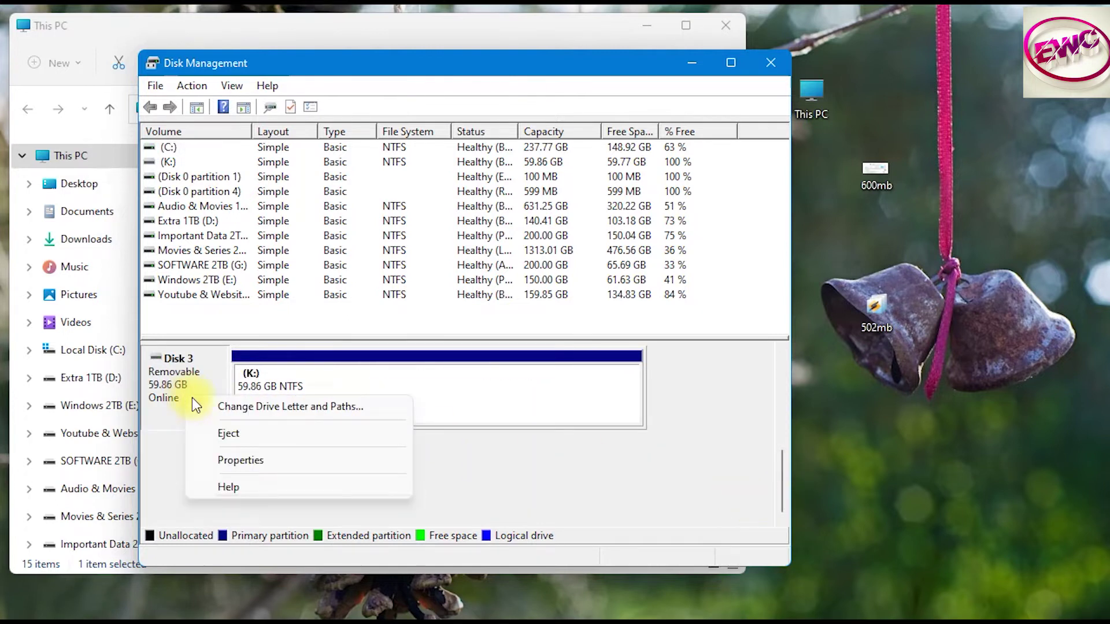
left_click(274, 463)
left_click_drag(110, 23, 228, 68)
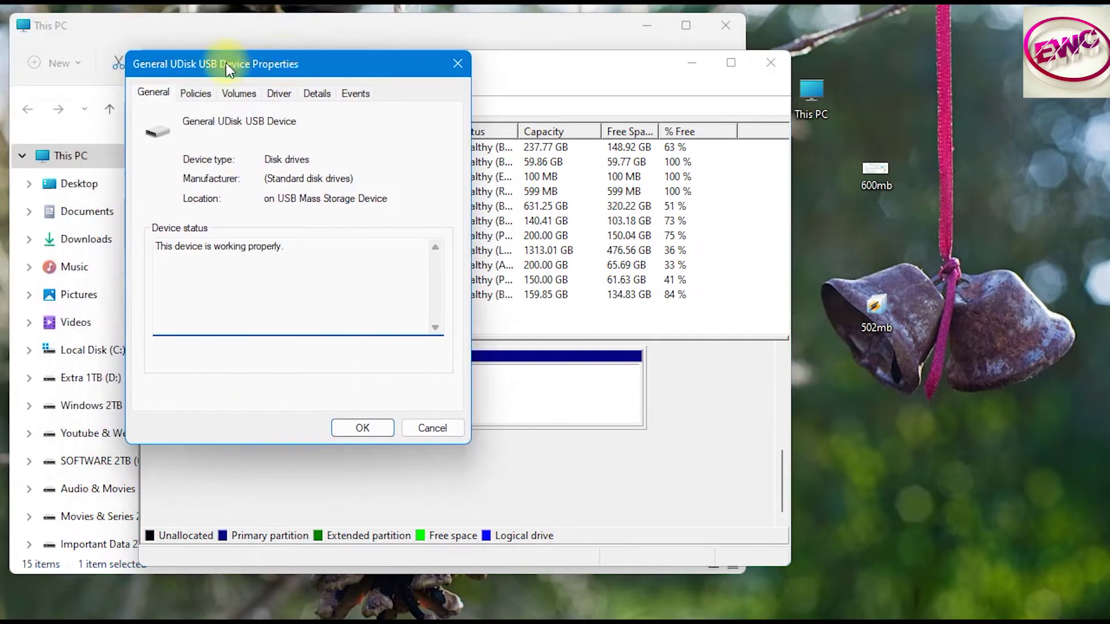
left_click(195, 94)
left_click(172, 196)
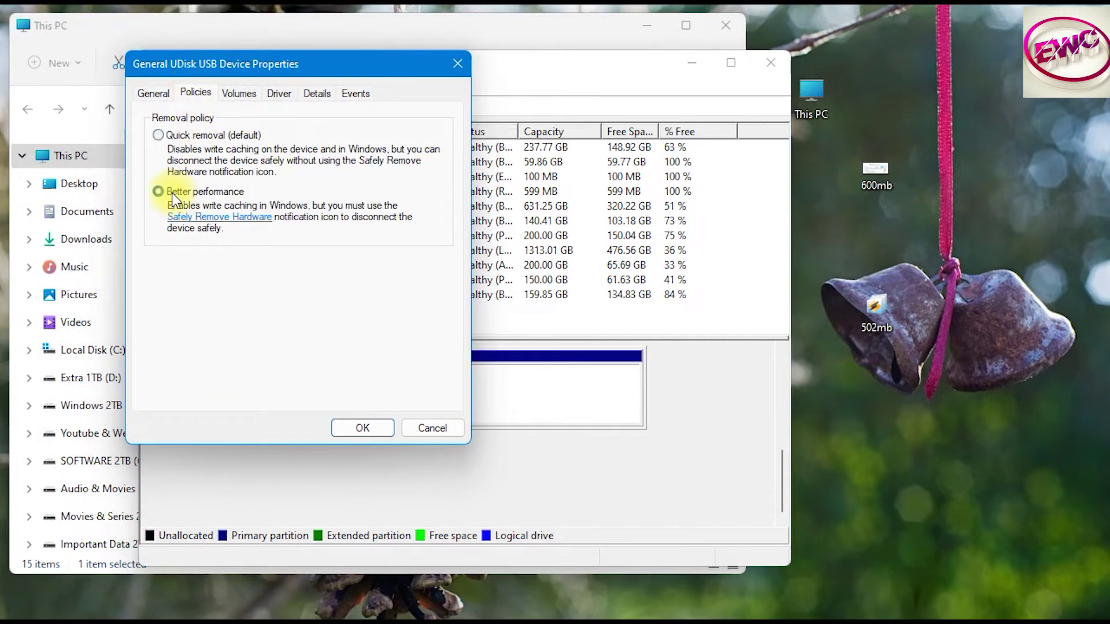
left_click(366, 428)
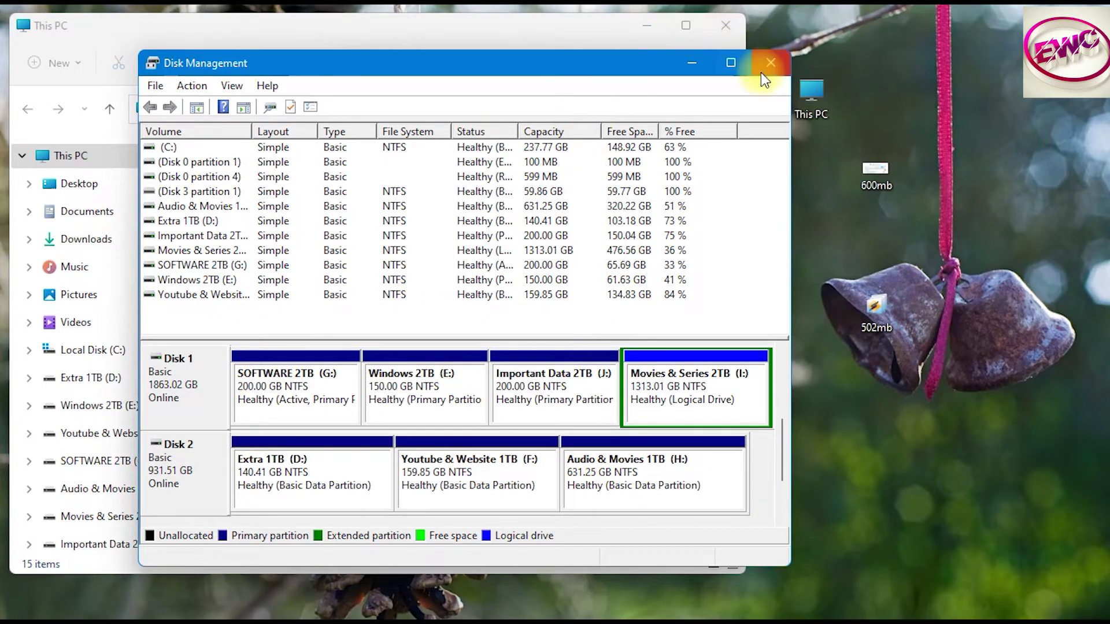
- Close Disk Management and eject USB Drive (K:) from This PC
left_click(774, 60)
scroll(381, 420, "down", 1)
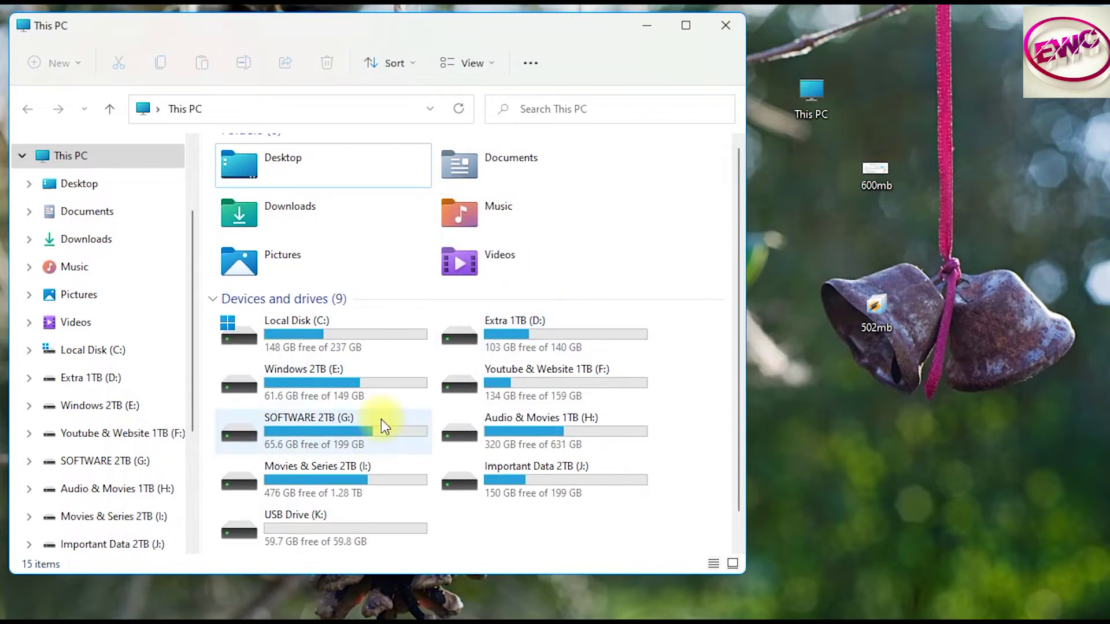
right_click(338, 533)
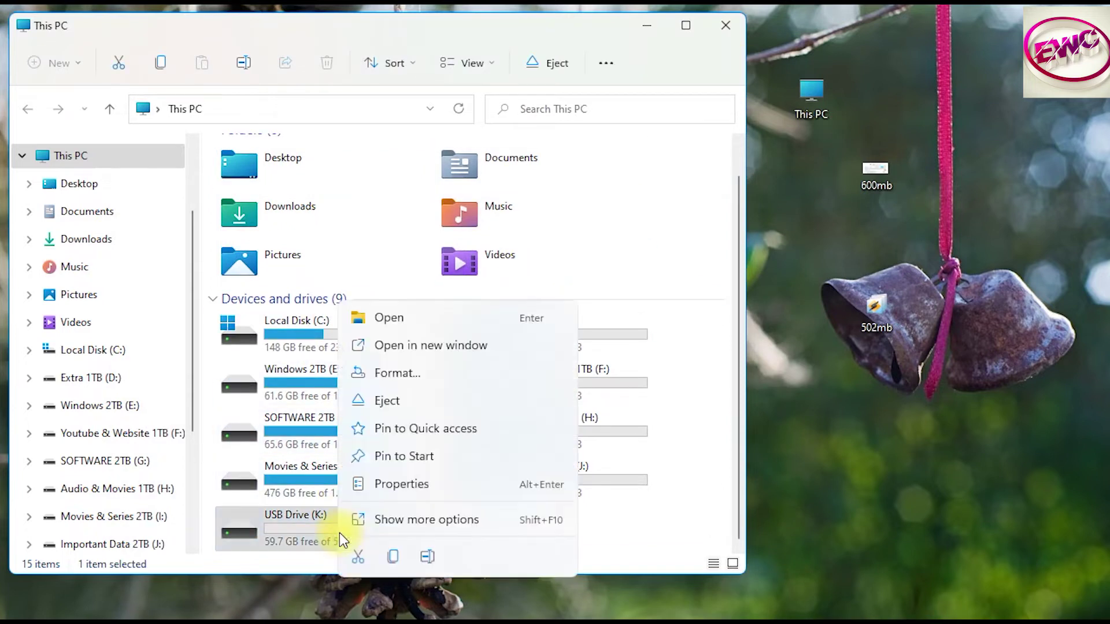
left_click(455, 396)
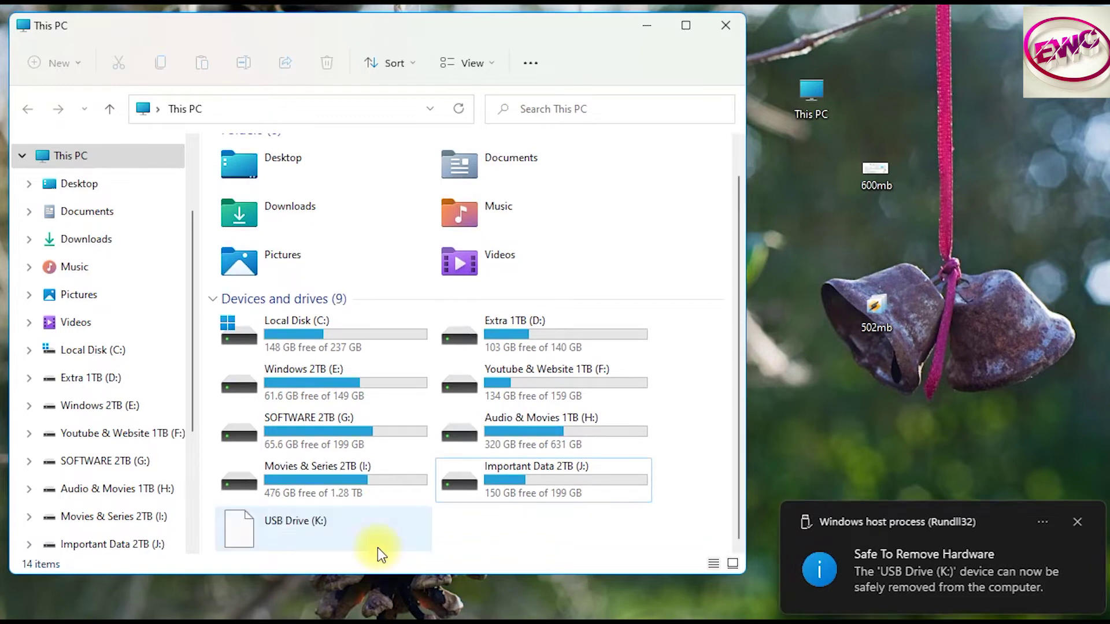
- Check the contents of the reconnected USB Drive (K:) and copy the 600mb file from the desktop onto it
double_click(345, 543)
key("alt+Left")
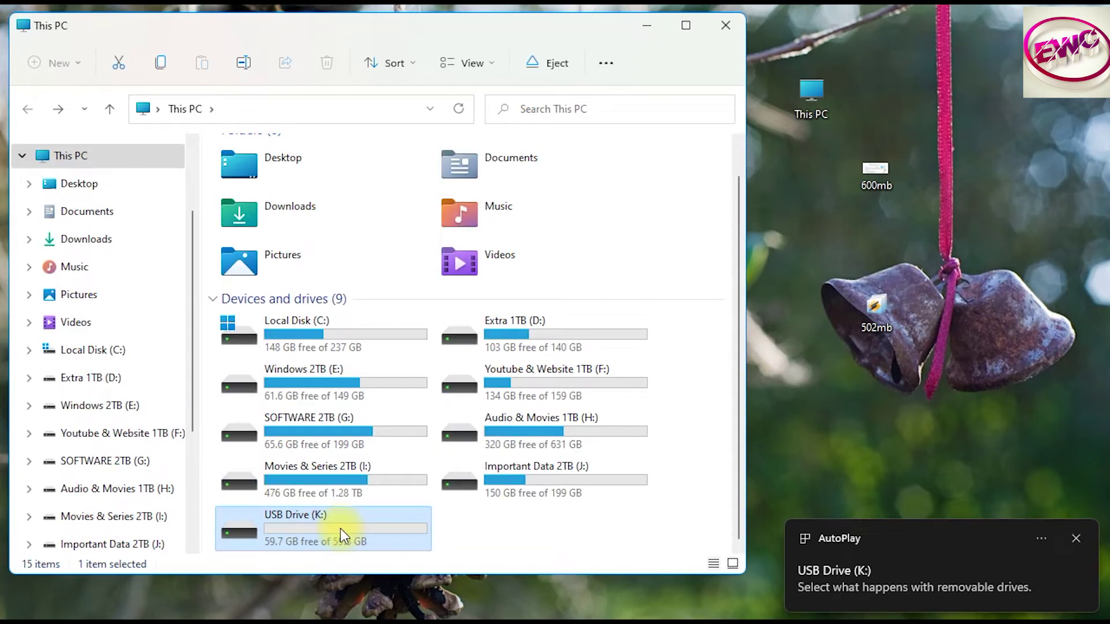
left_click_drag(866, 165, 6, 104)
left_click(873, 170)
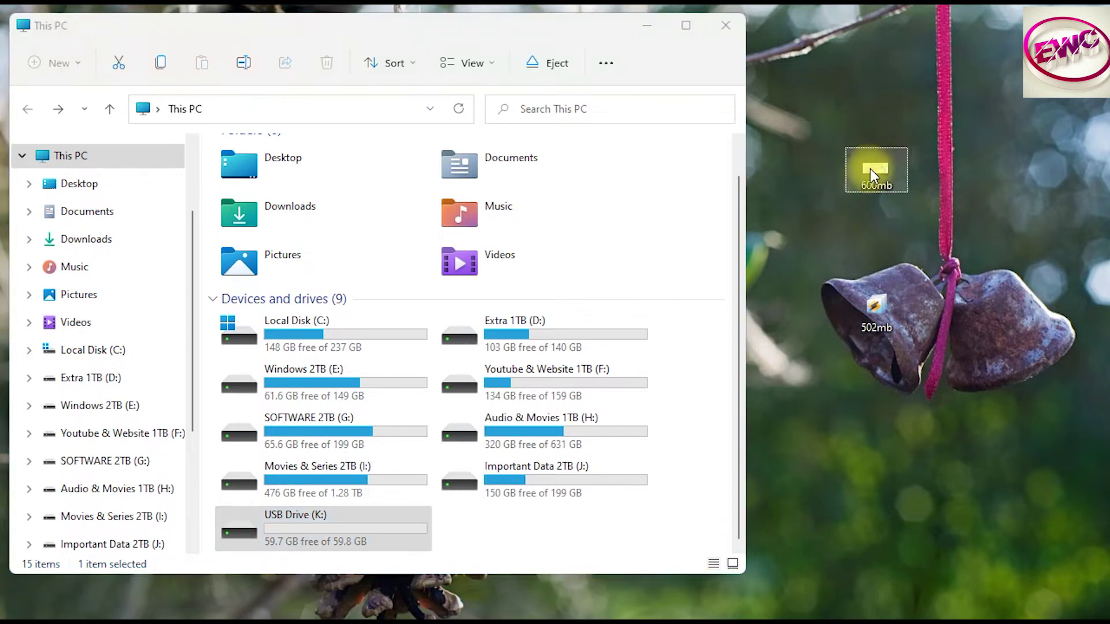
left_click_drag(875, 170, 354, 545)
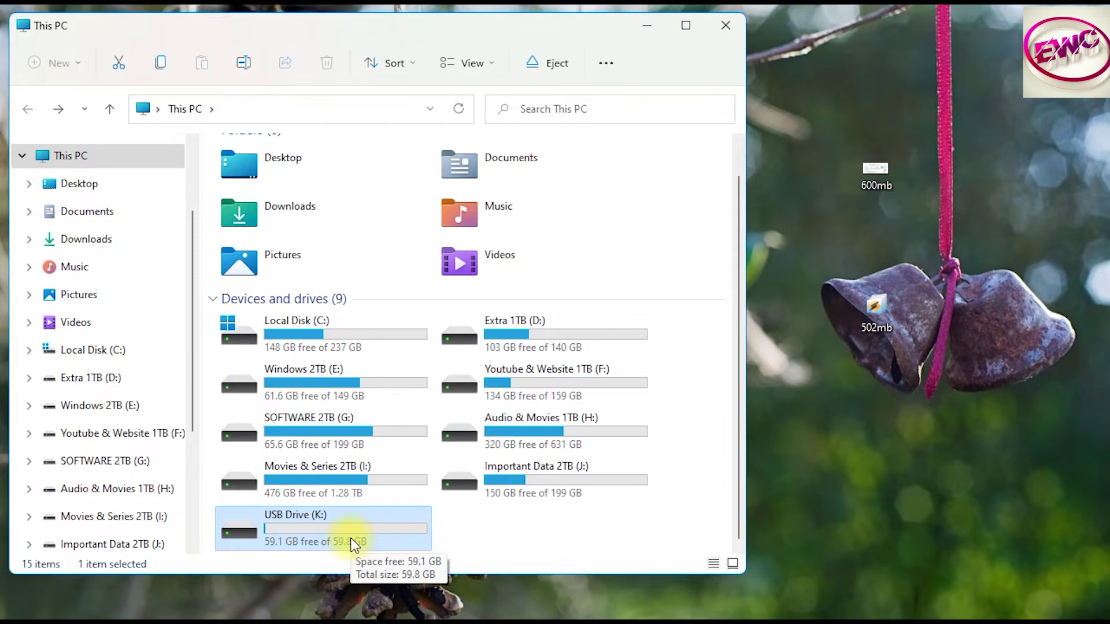
- Open USB Drive (K:) and play the copied 600mb video to check it
double_click(350, 539)
left_click(284, 231)
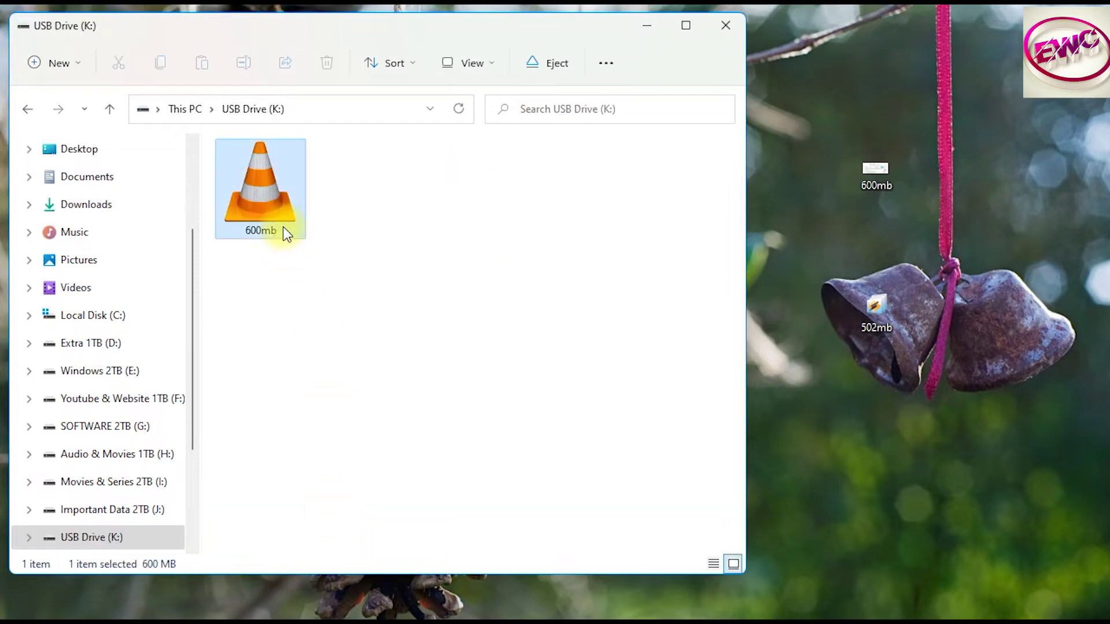
double_click(285, 231)
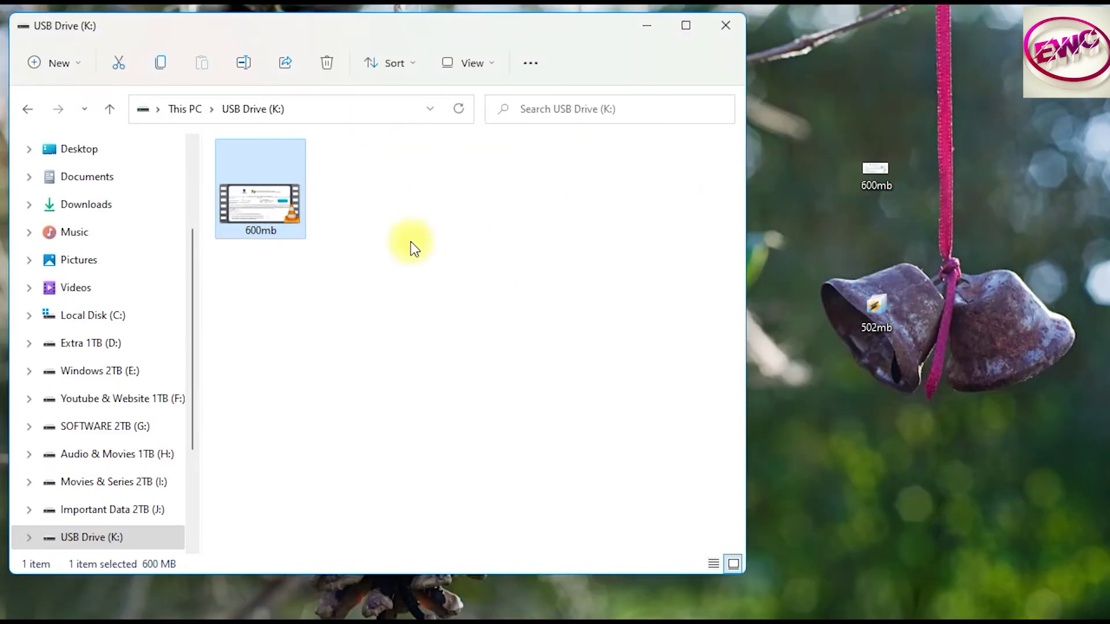
- Return to This PC and copy the 502mb file from the desktop onto USB Drive (K:)
key("alt+Up")
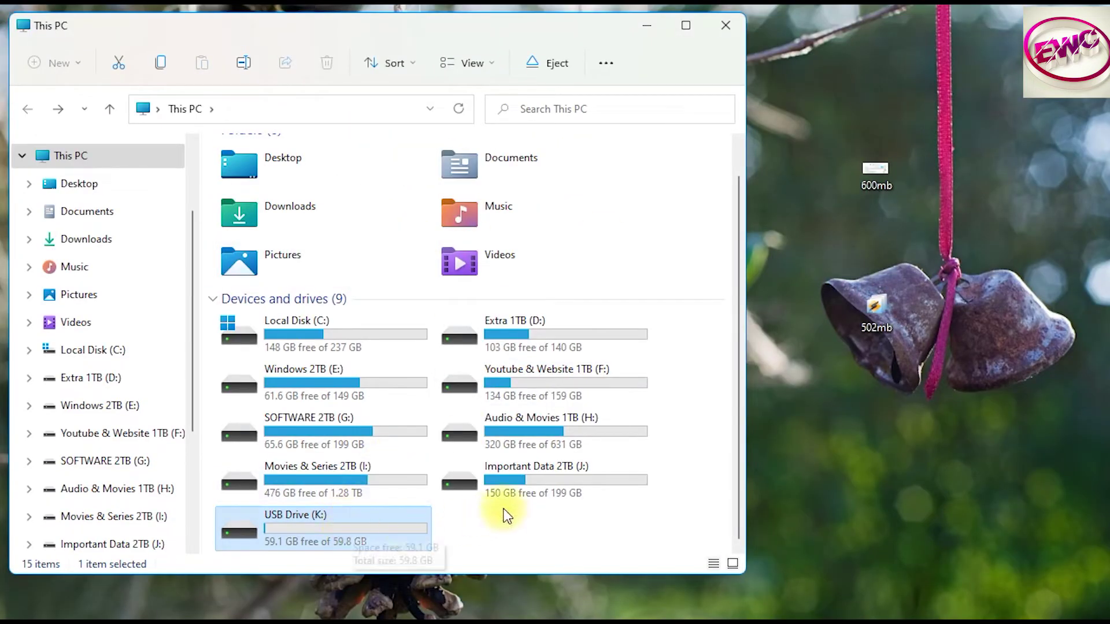
mouse_move(349, 533)
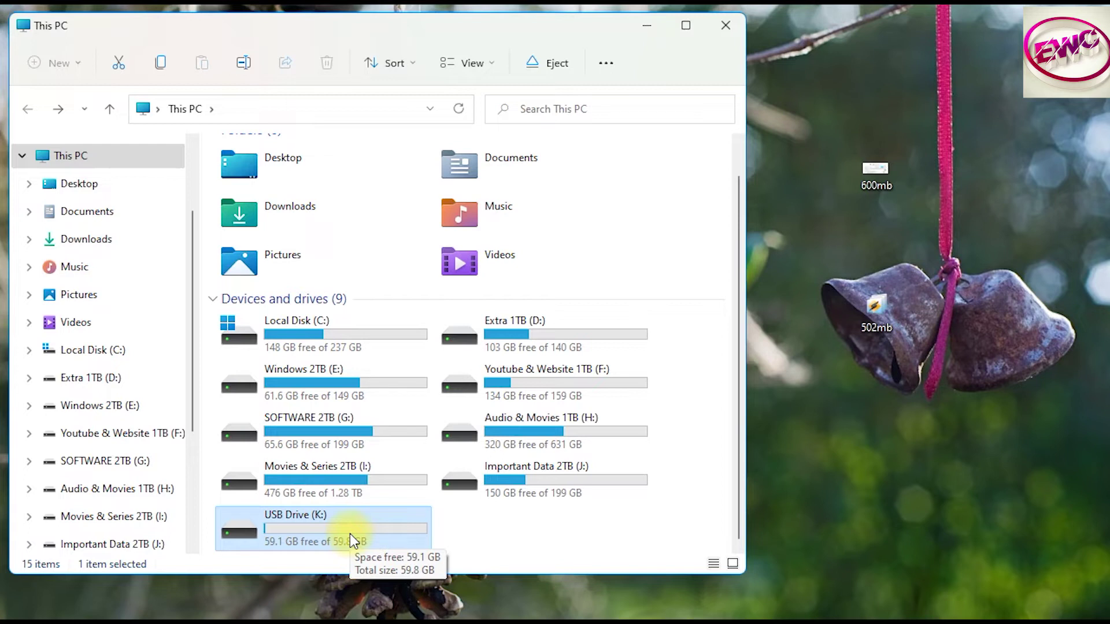
left_click(873, 312)
left_click_drag(873, 315, 315, 528)
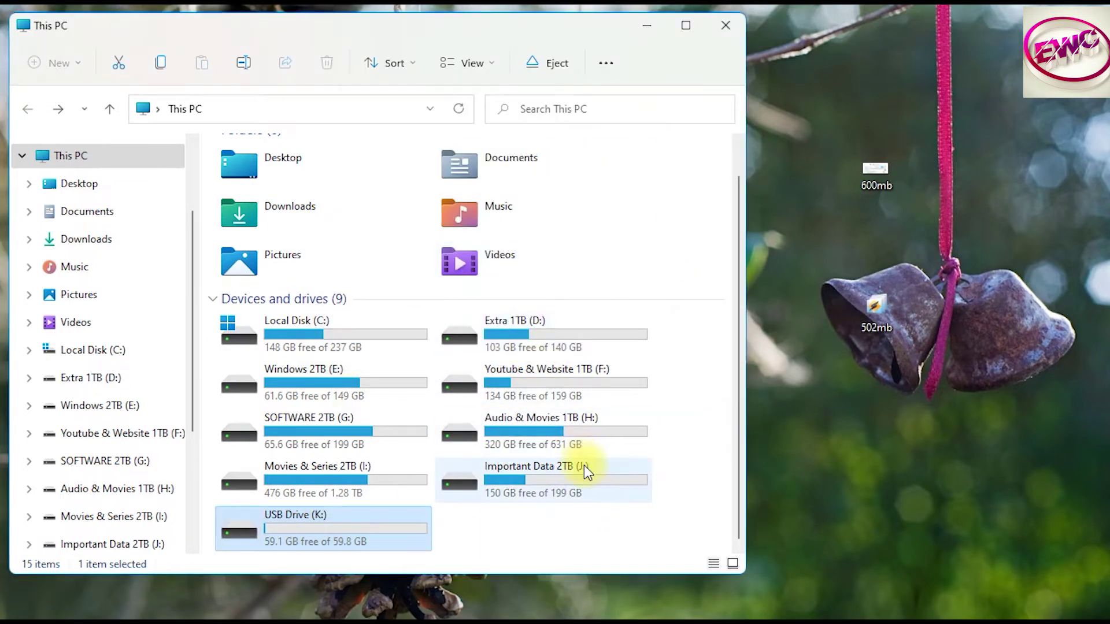
- Open Movies & Series 2TB (I:) and select the Panipat - The Great Betrayal video file
scroll(366, 505, "up", 1)
left_click(367, 505)
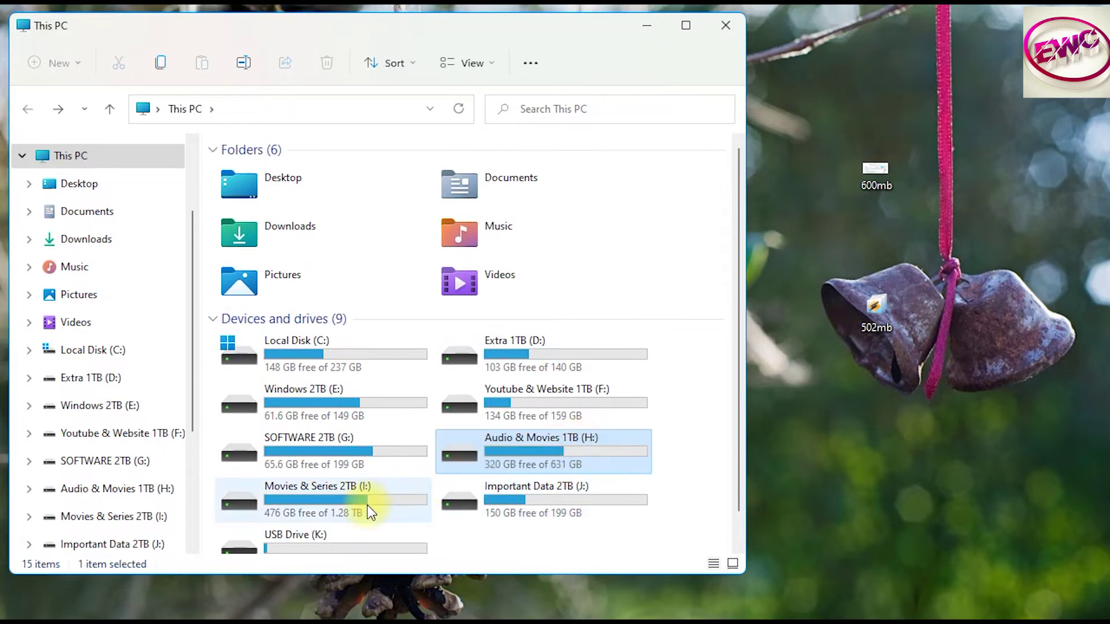
double_click(367, 506)
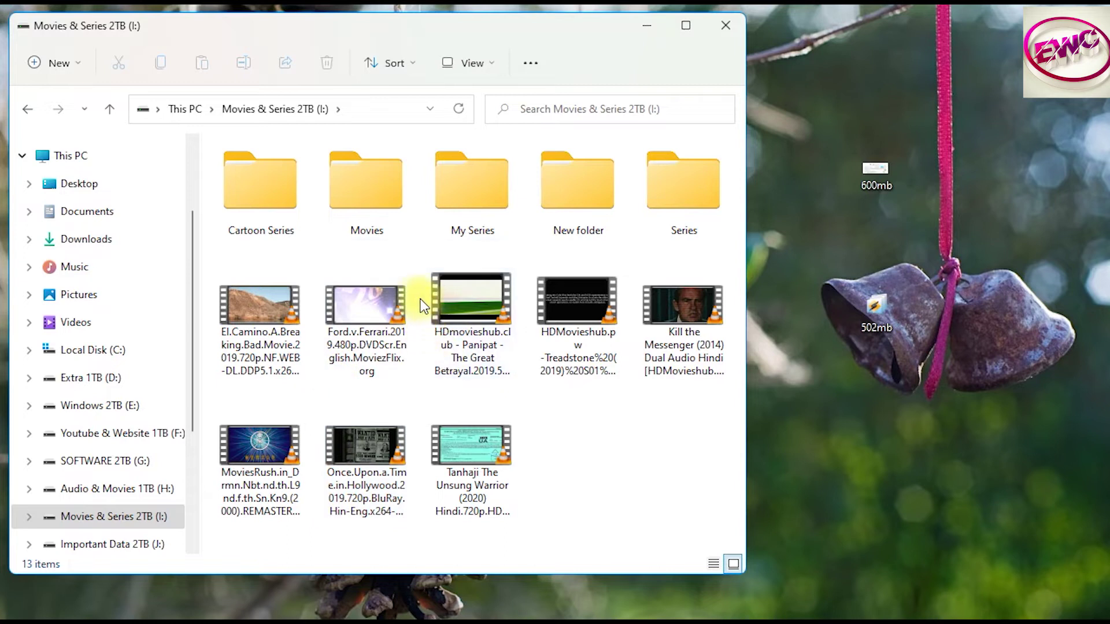
left_click(453, 320)
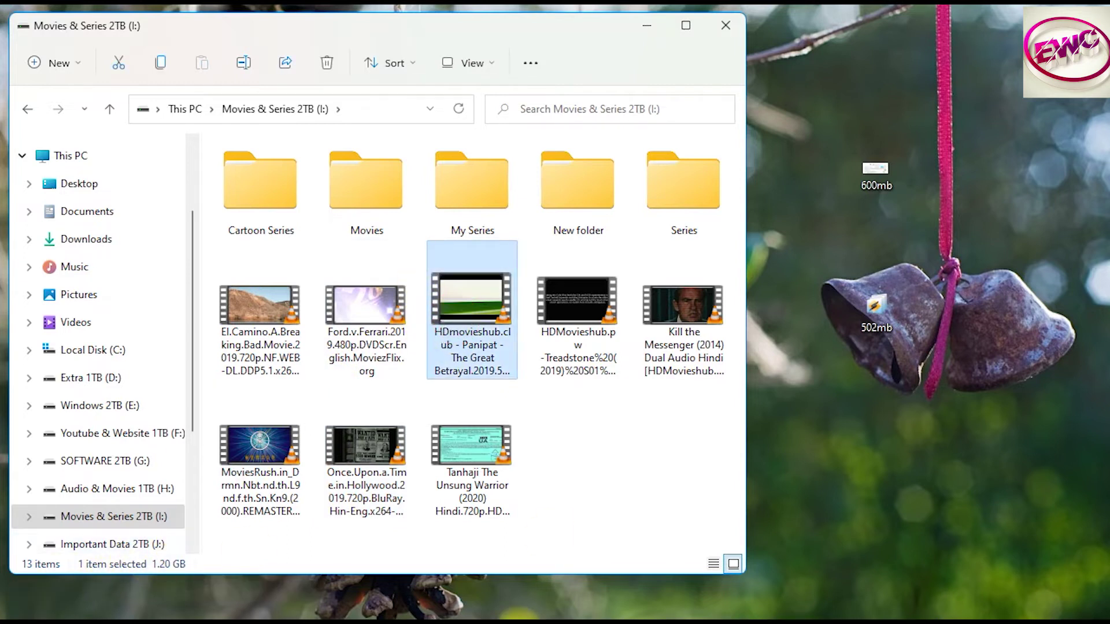
mouse_move(542, 620)
left_click(477, 345)
left_click_drag(477, 345, 439, 335)
scroll(178, 437, "down", 2)
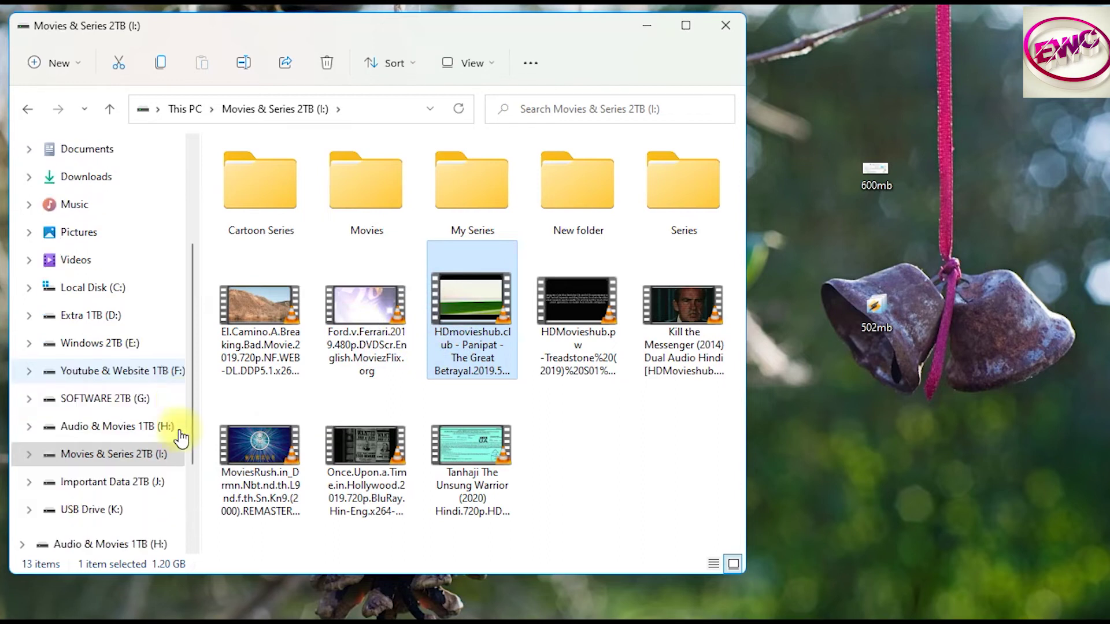
- Check the contents of USB Drive (K:) and copy the Panipat video onto it from Movies & Series 2TB (I:)
left_click(125, 523)
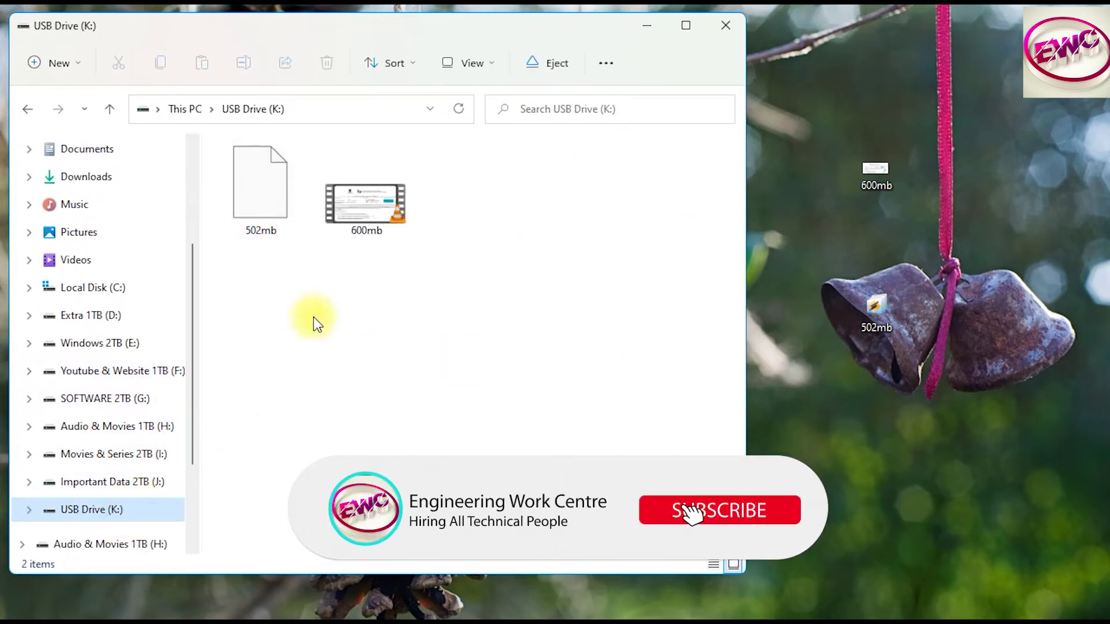
key("alt+Left")
scroll(174, 520, "down", 5)
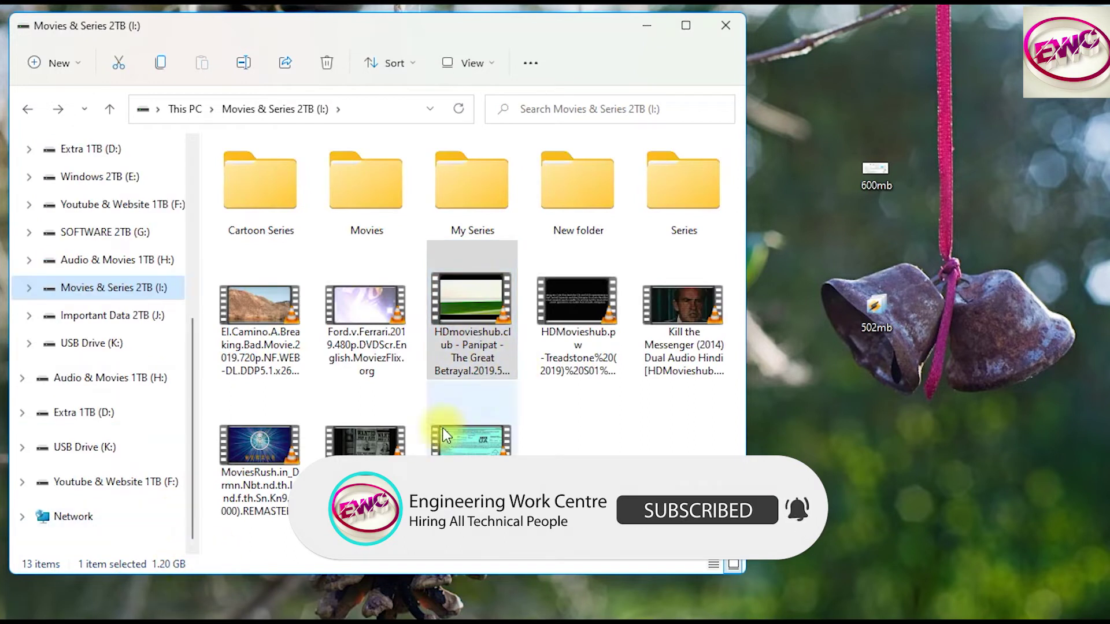
left_click(476, 359)
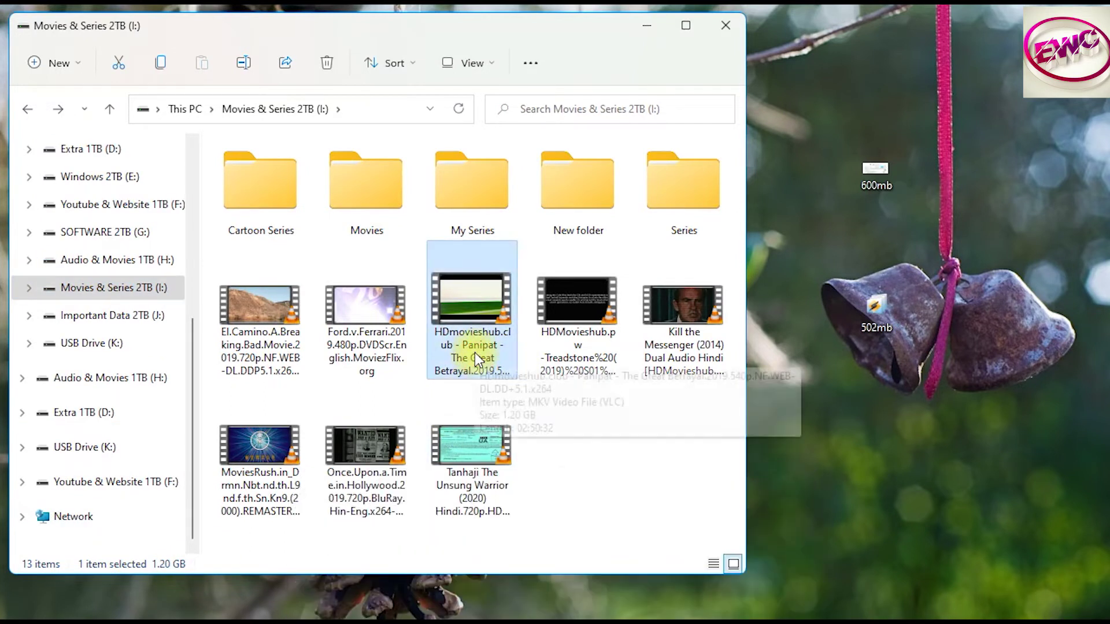
key("alt+Return")
left_click(780, 228)
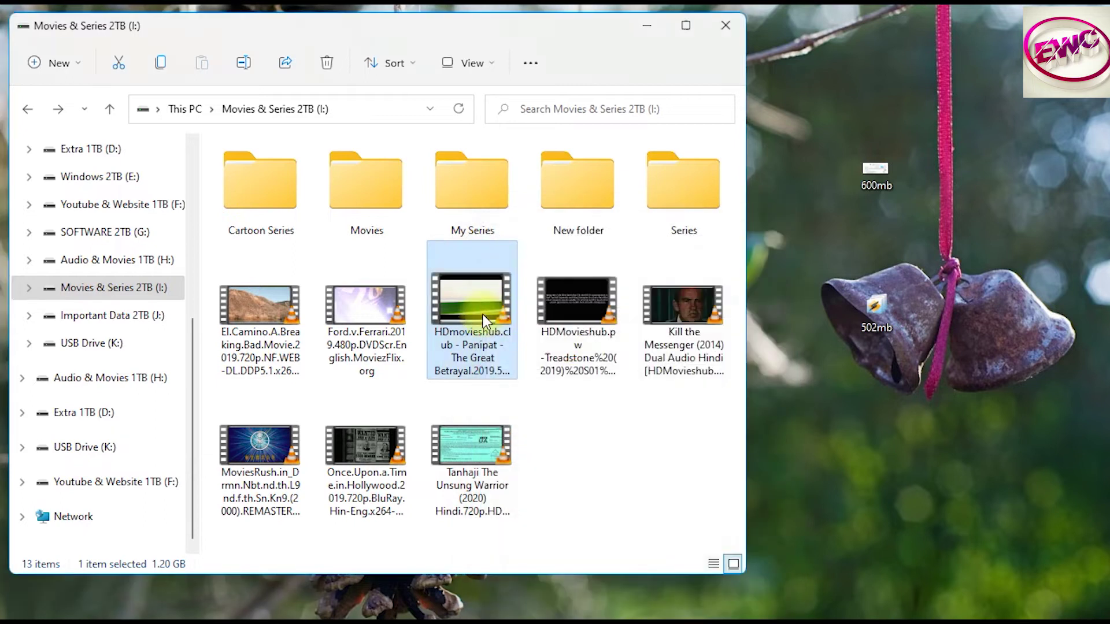
left_click_drag(462, 309, 120, 344)
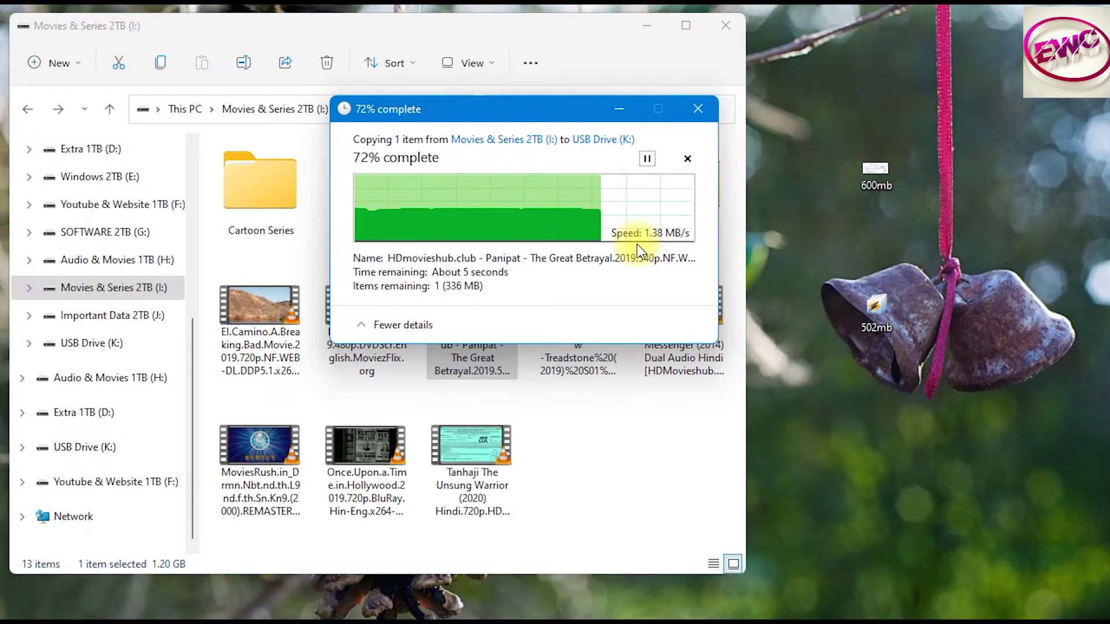
left_click(618, 109)
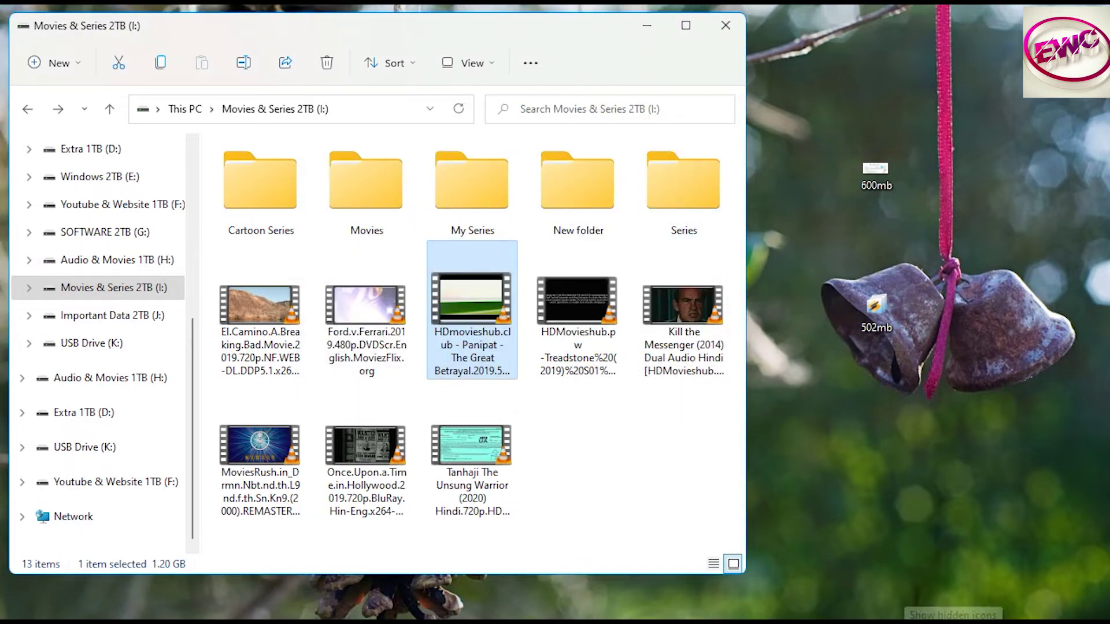
- Try to eject UDisk, USB Drive (K:), through the system's safe-removal options
left_click(880, 620)
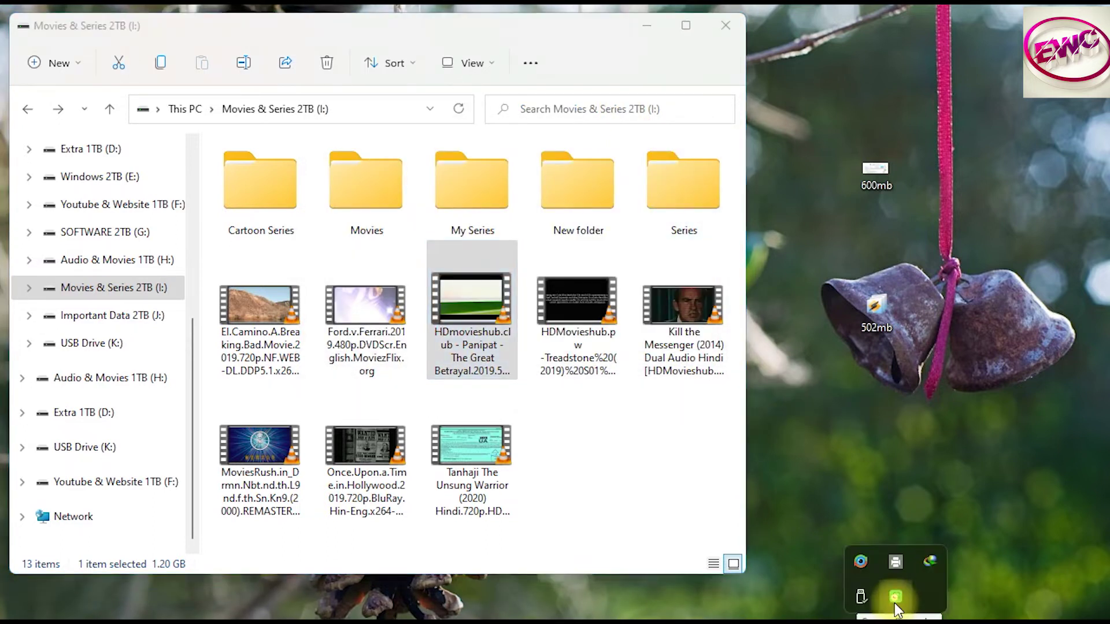
left_click(864, 593)
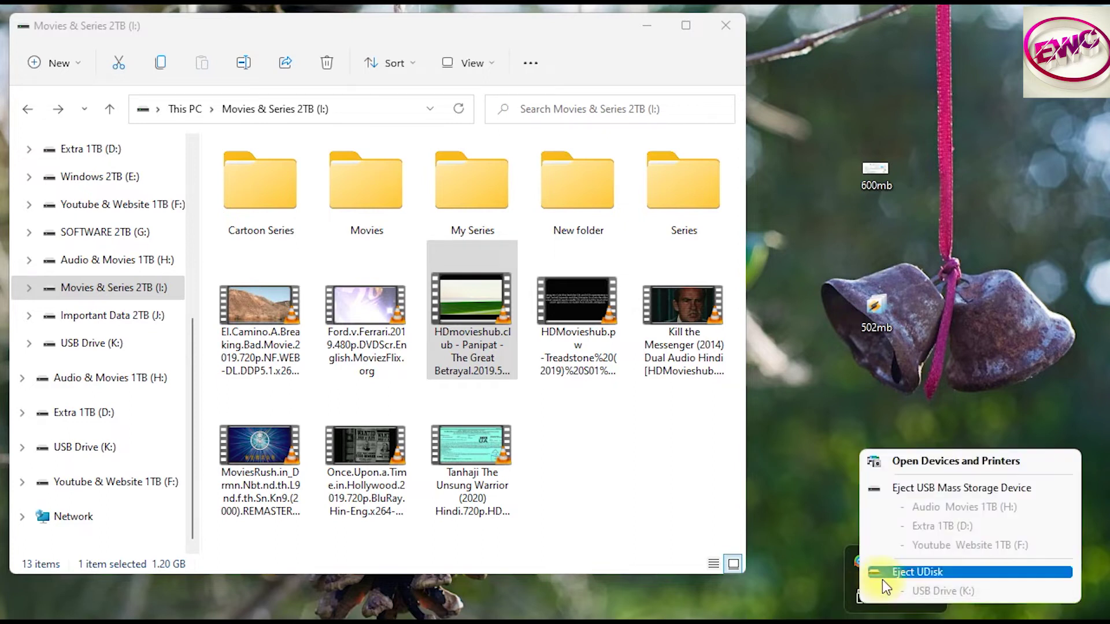
left_click(938, 570)
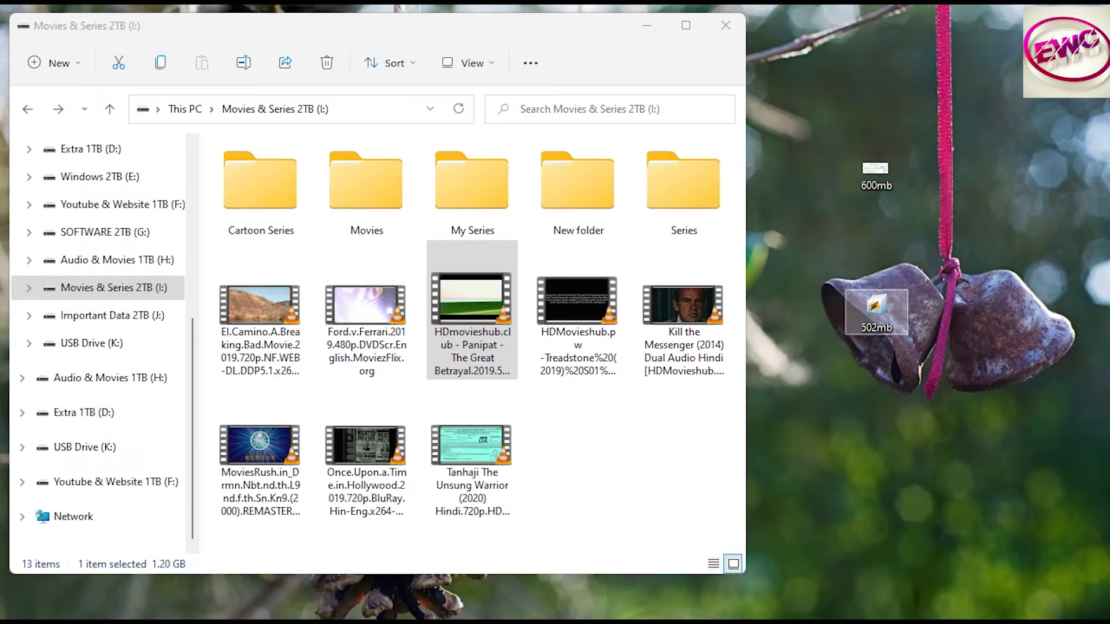
left_click(895, 621)
left_click(862, 597)
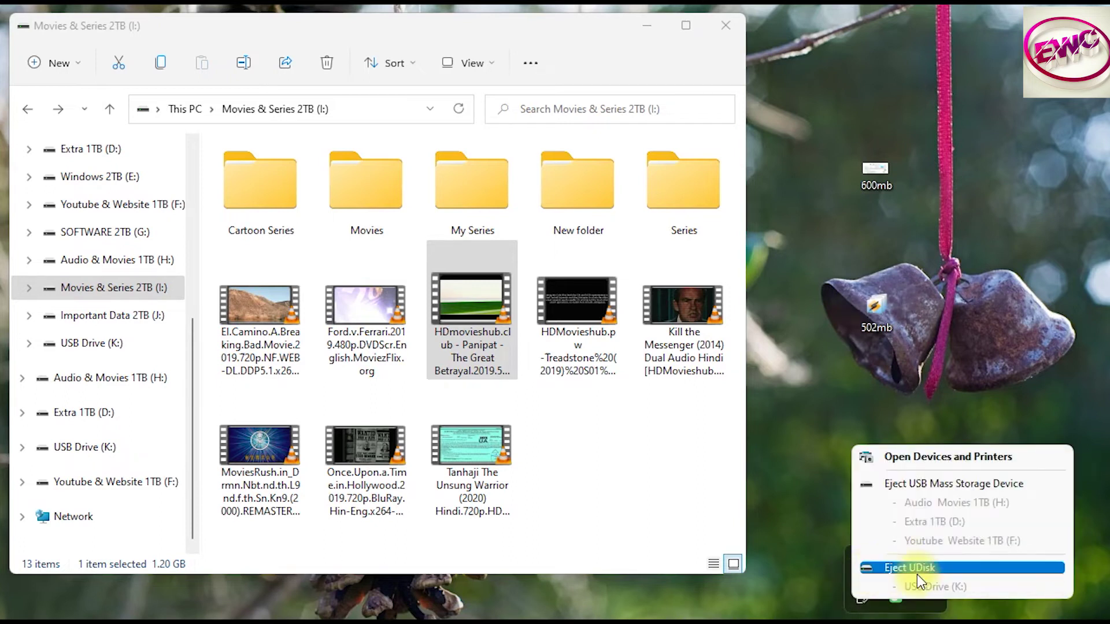
left_click(674, 529)
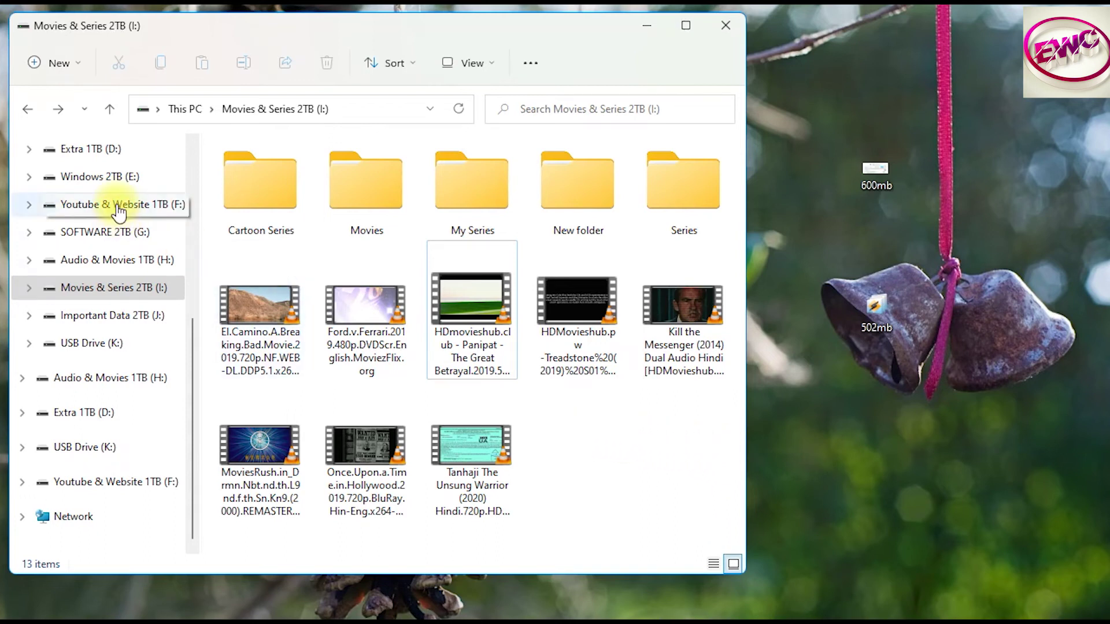
scroll(117, 206, "up", 1)
scroll(116, 210, "up", 2)
left_click(109, 156)
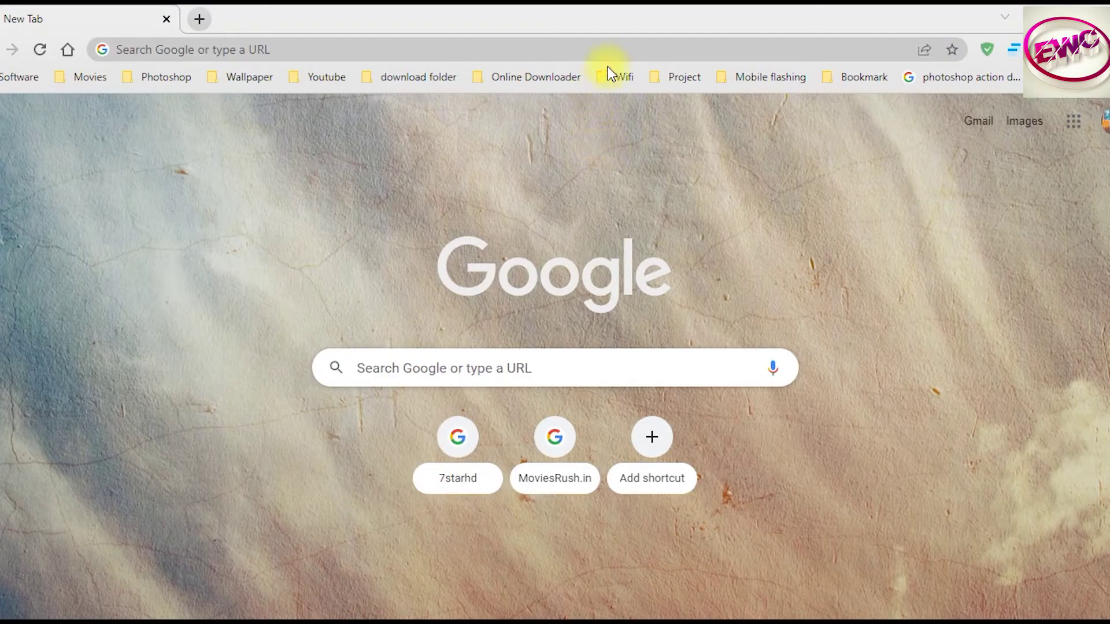
- In Chrome, look up TeraCopy and open its page at codesector.com/teracopy
left_click(614, 49)
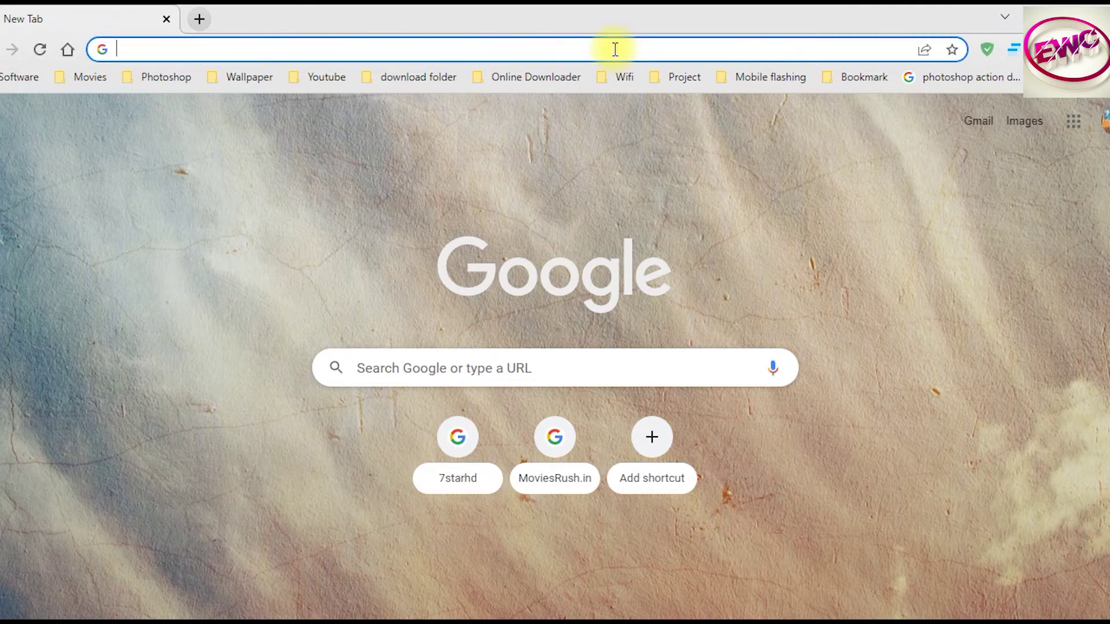
type("tera")
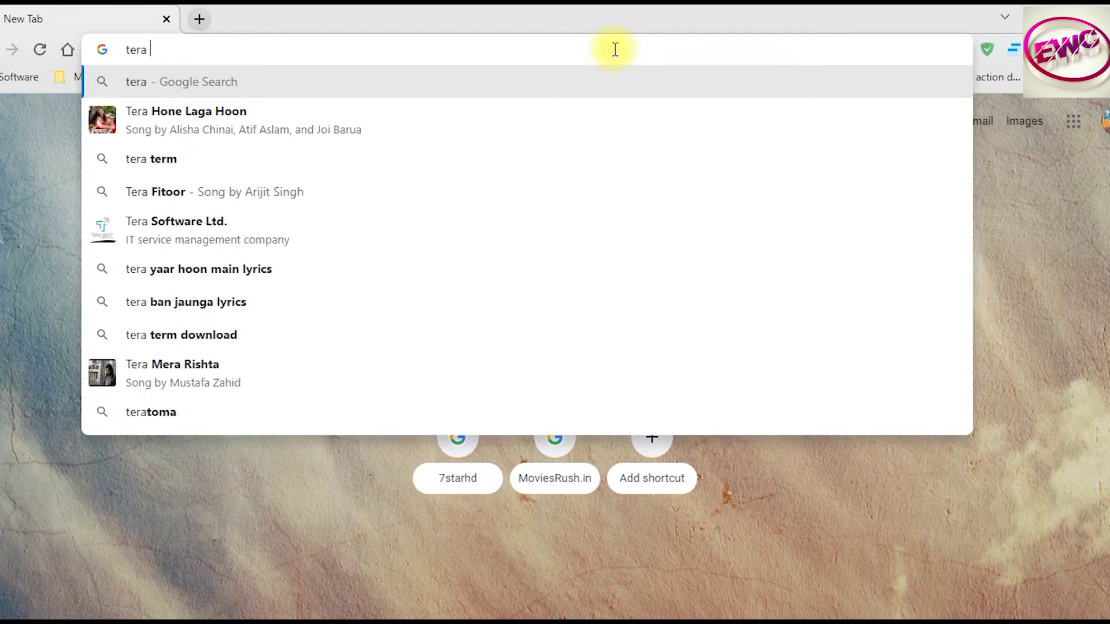
type("xopy")
key("Down")
key("Down")
key("Return")
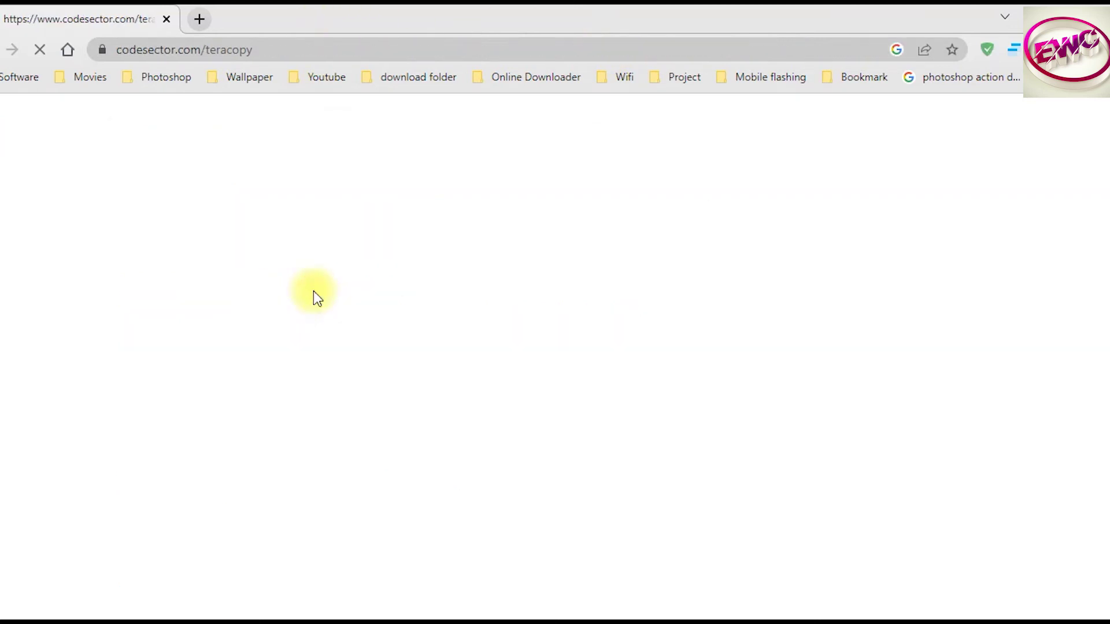
- Look over the TeraCopy for Windows page and open the Code Sector downloads page from it
scroll(308, 288, "down", 2)
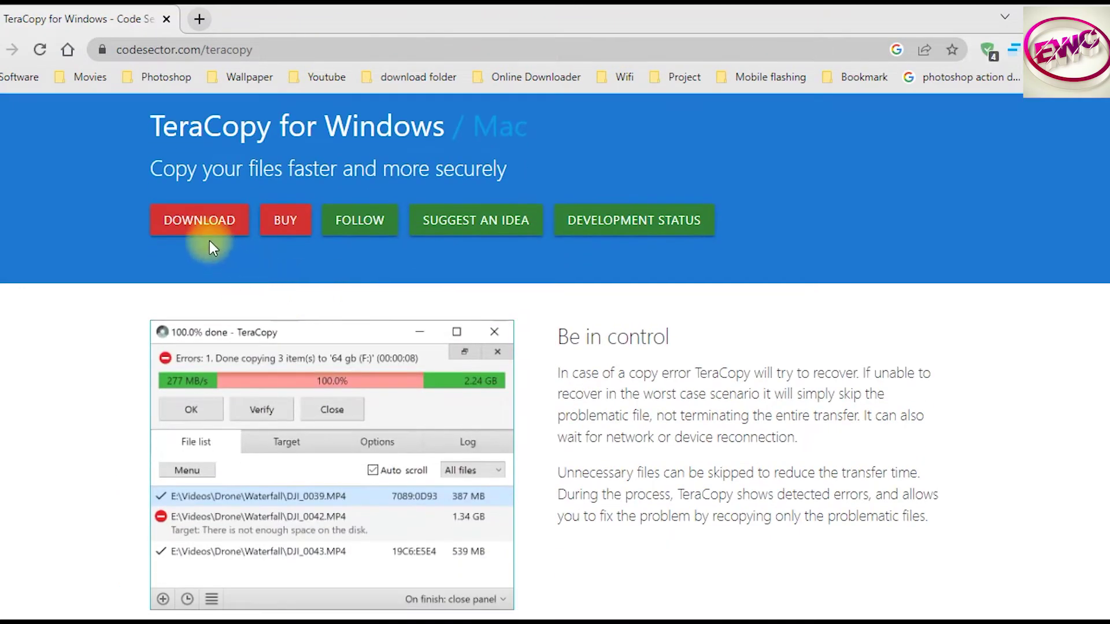
scroll(276, 358, "down", 1)
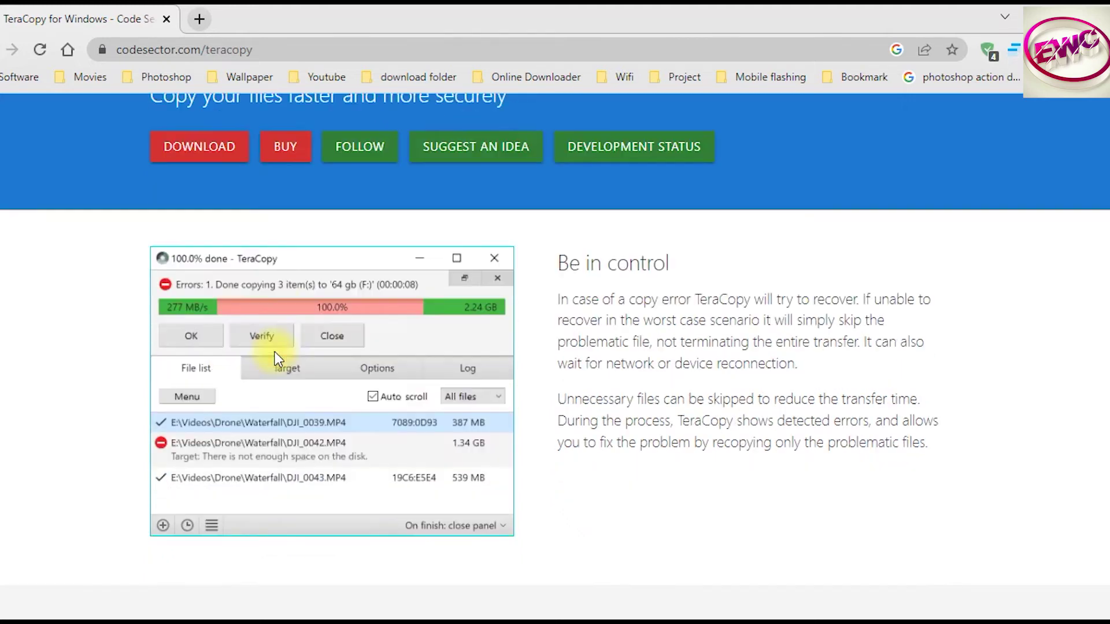
scroll(276, 358, "down", 3)
scroll(292, 318, "up", 3)
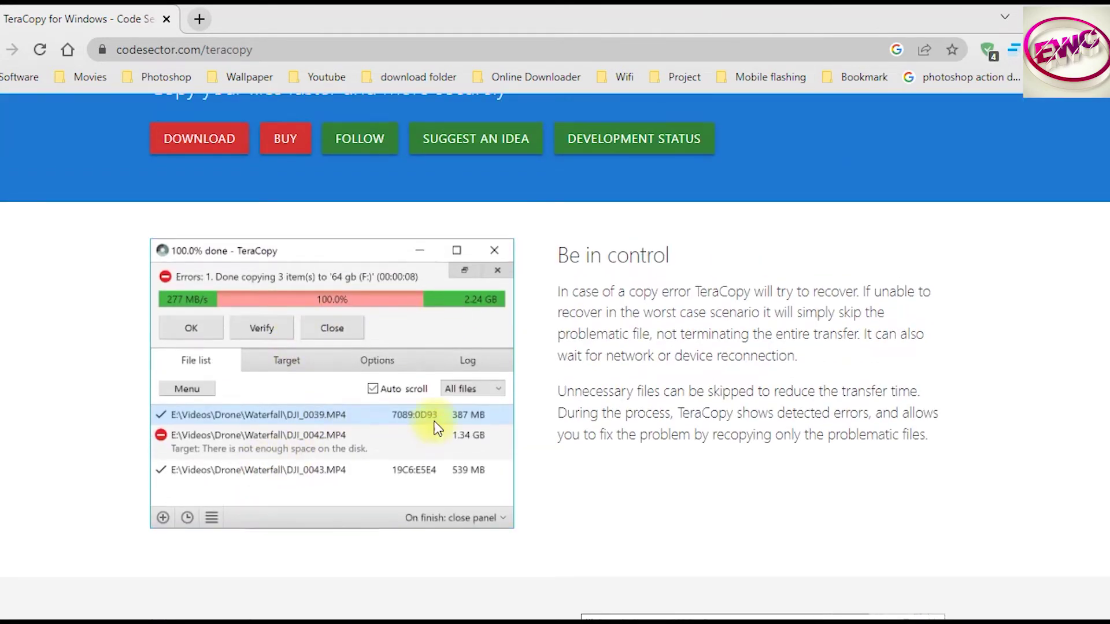
scroll(431, 422, "up", 3)
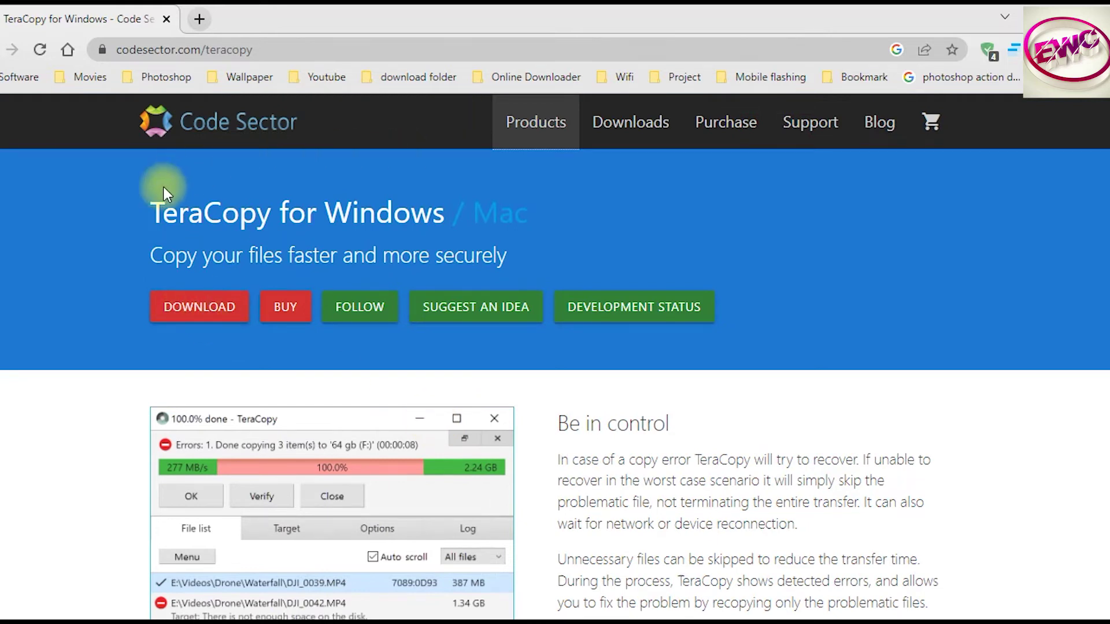
left_click(219, 305)
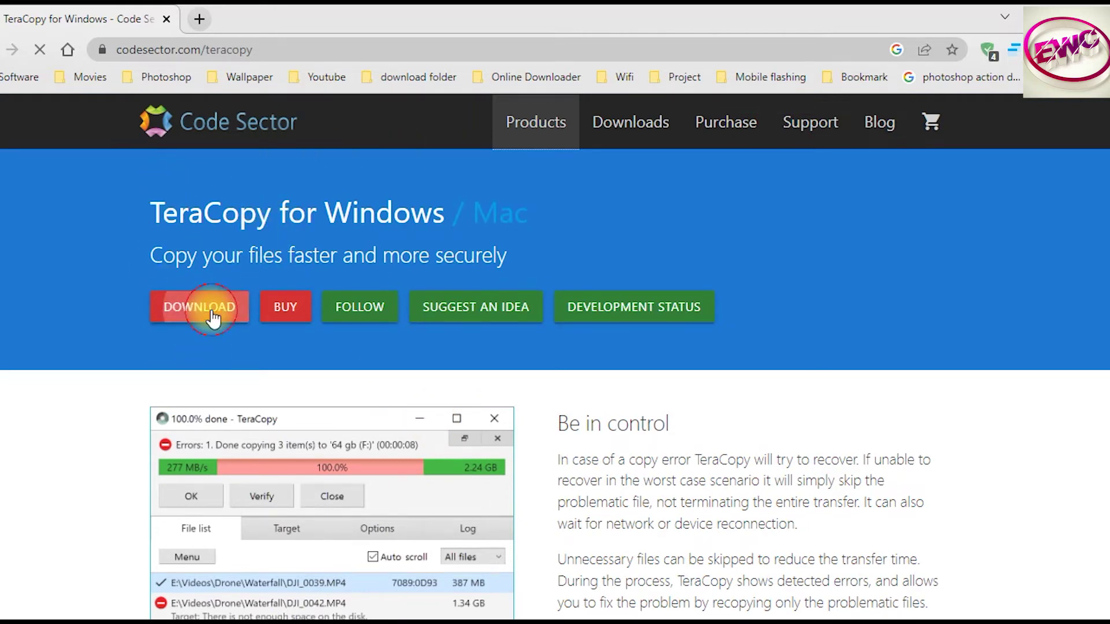
- Examine the supported Windows platforms and download options for TeraCopy 3.9.2 and TeraCopy 2.3 in the Windows Applications table
scroll(359, 347, "down", 2)
left_click_drag(477, 369, 644, 369)
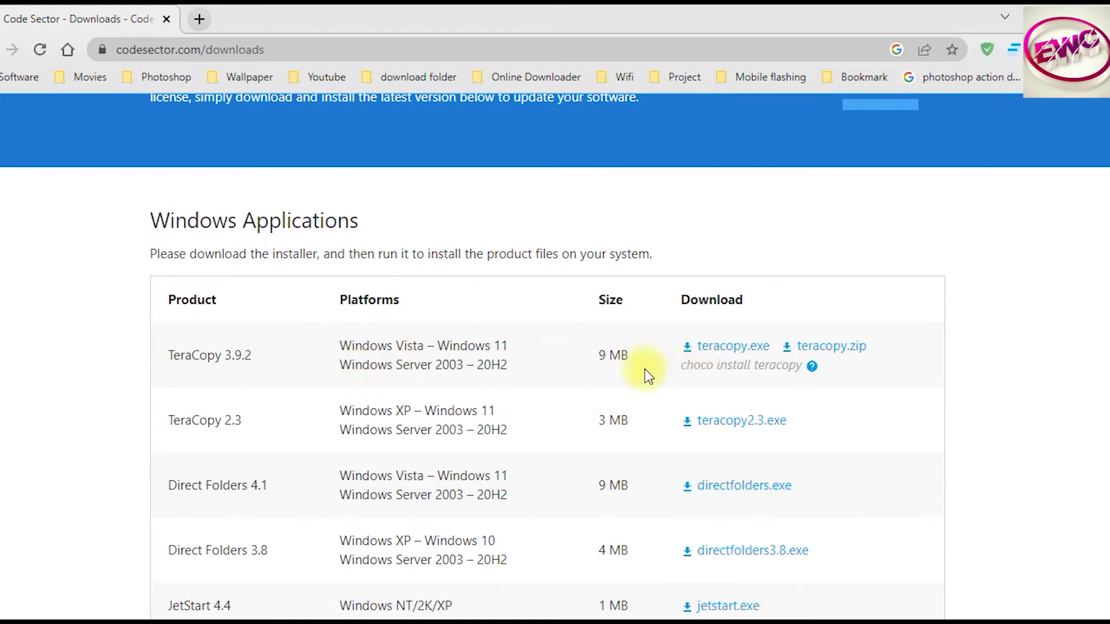
scroll(654, 324, "down", 2)
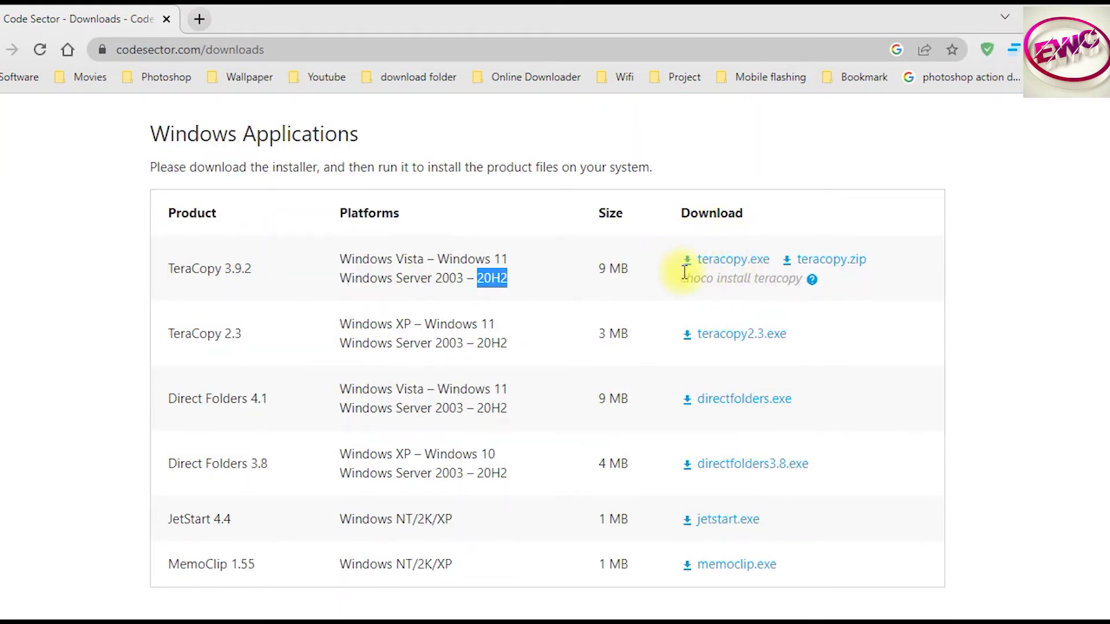
left_click_drag(438, 259, 474, 279)
left_click(512, 309)
double_click(489, 324)
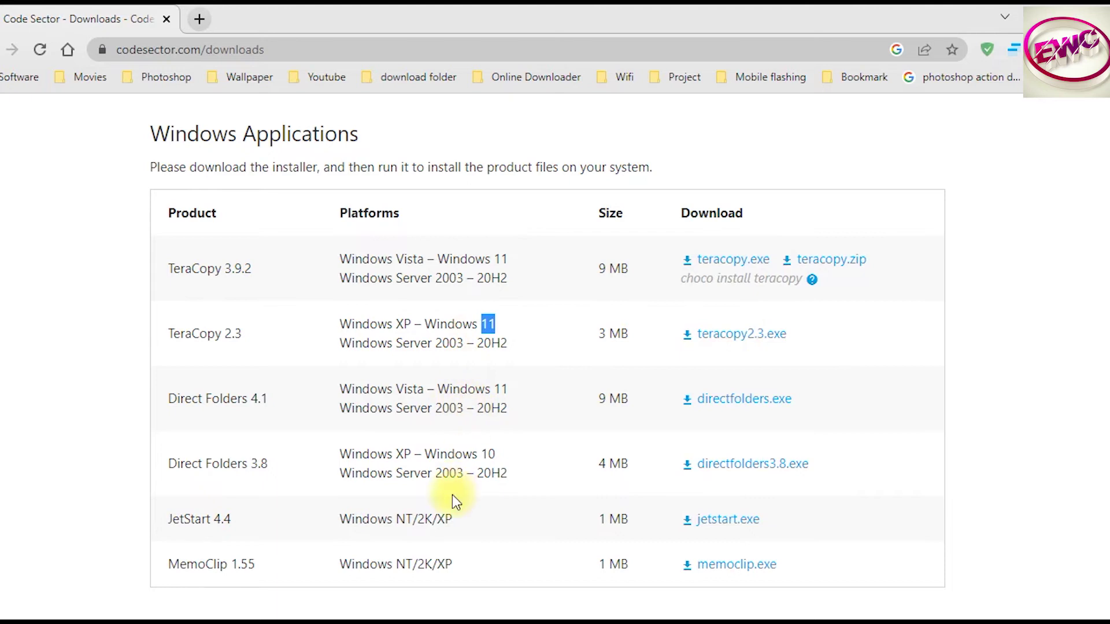
- Look through the Pro versions, Mac and Android sections of the downloads page and return to the TeraCopy for Windows page
scroll(452, 495, "down", 4)
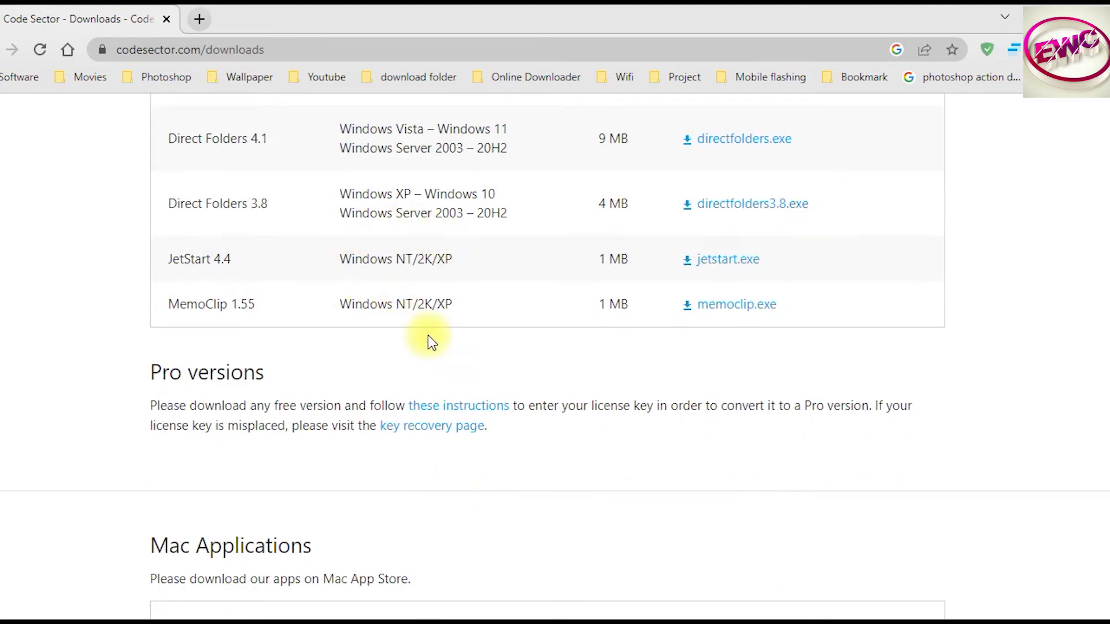
scroll(431, 341, "down", 5)
scroll(520, 341, "down", 5)
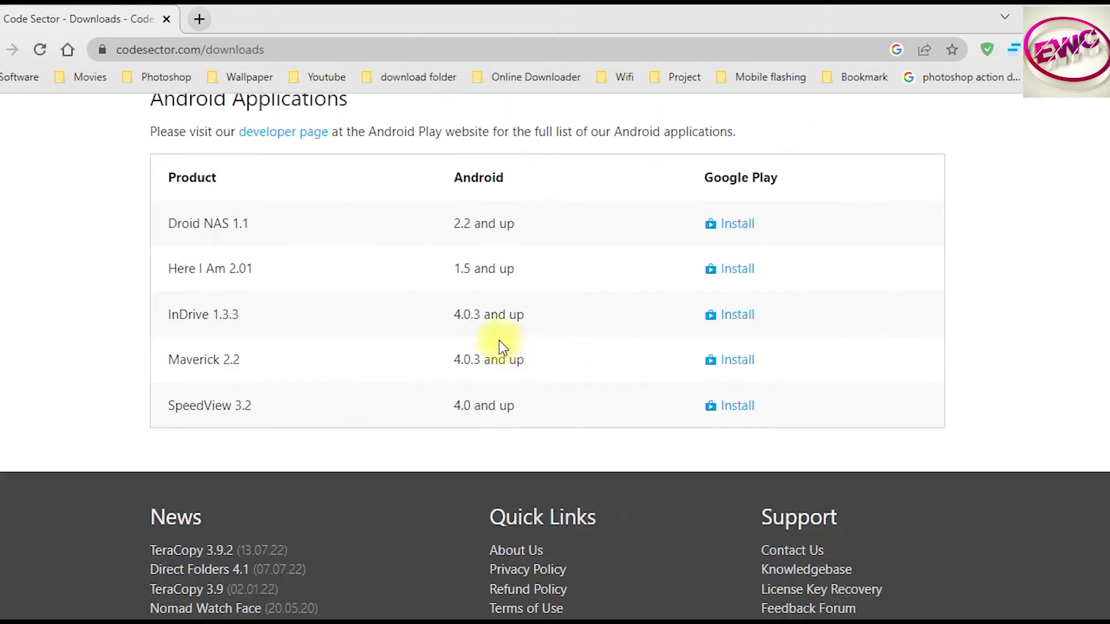
scroll(498, 342, "up", 4)
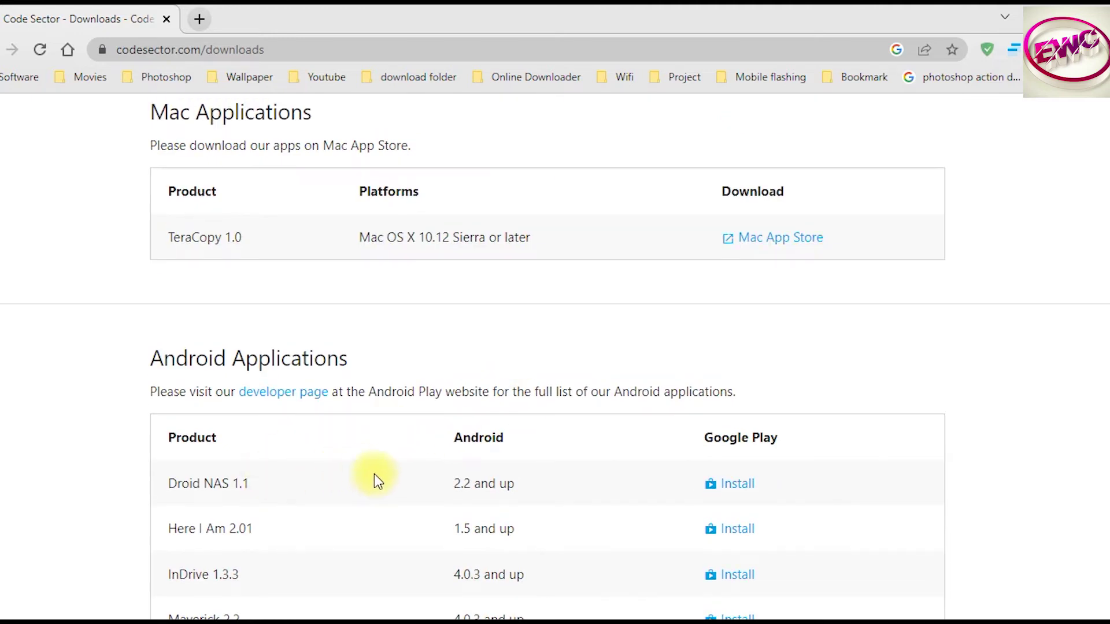
scroll(377, 482, "down", 1)
scroll(383, 484, "up", 15)
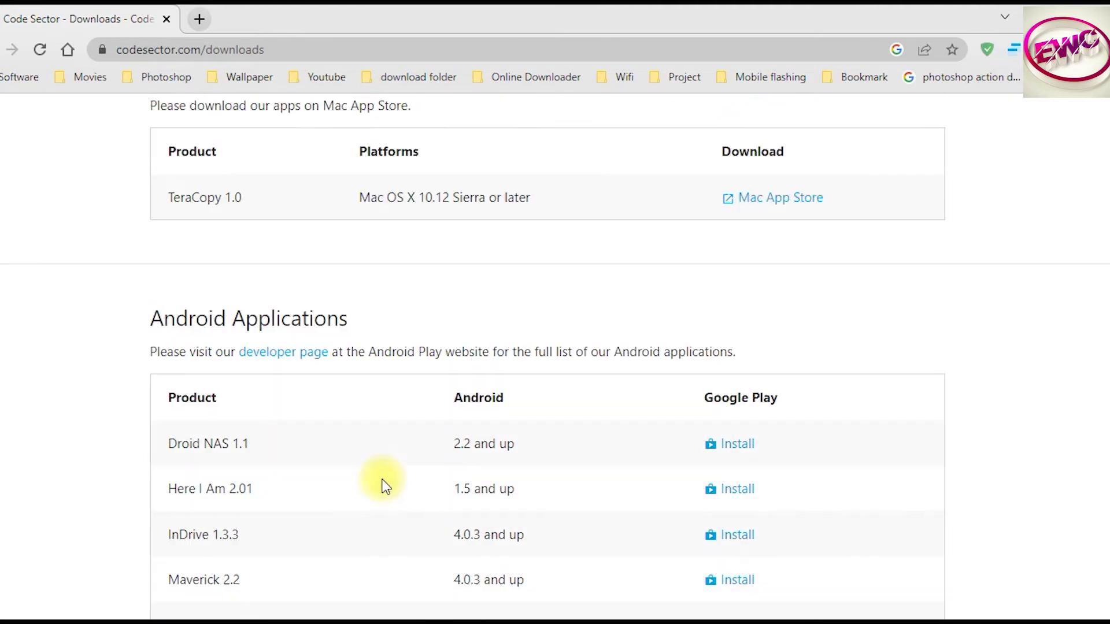
key("alt+Left")
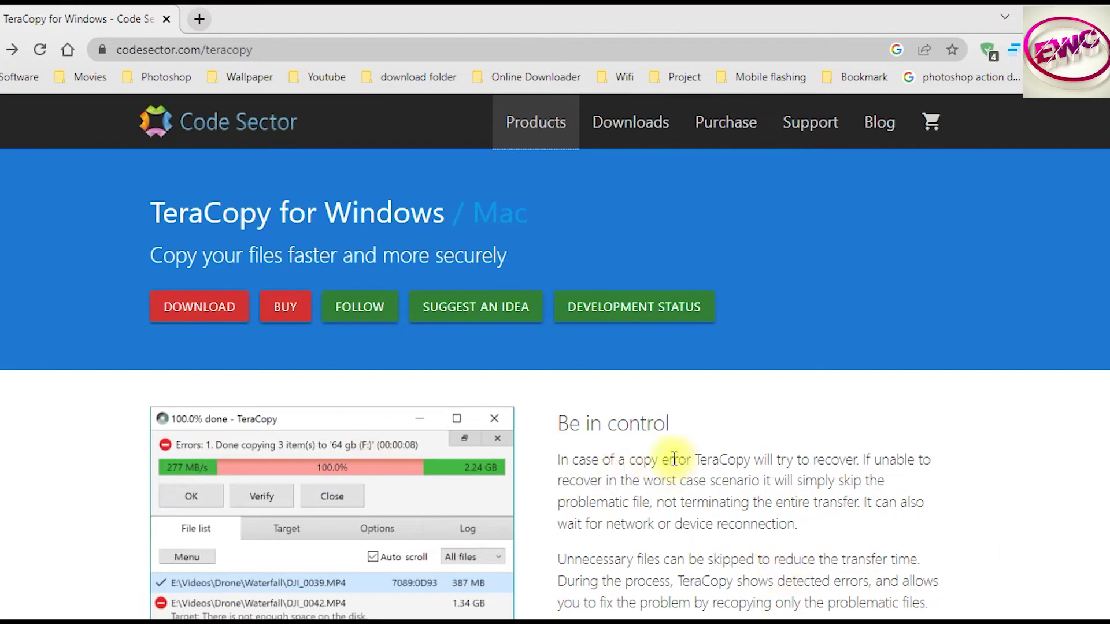
- Read through the feature sections of the TeraCopy for Windows page and return to the "teracopy download" search results
scroll(666, 462, "down", 5)
scroll(594, 431, "up", 5)
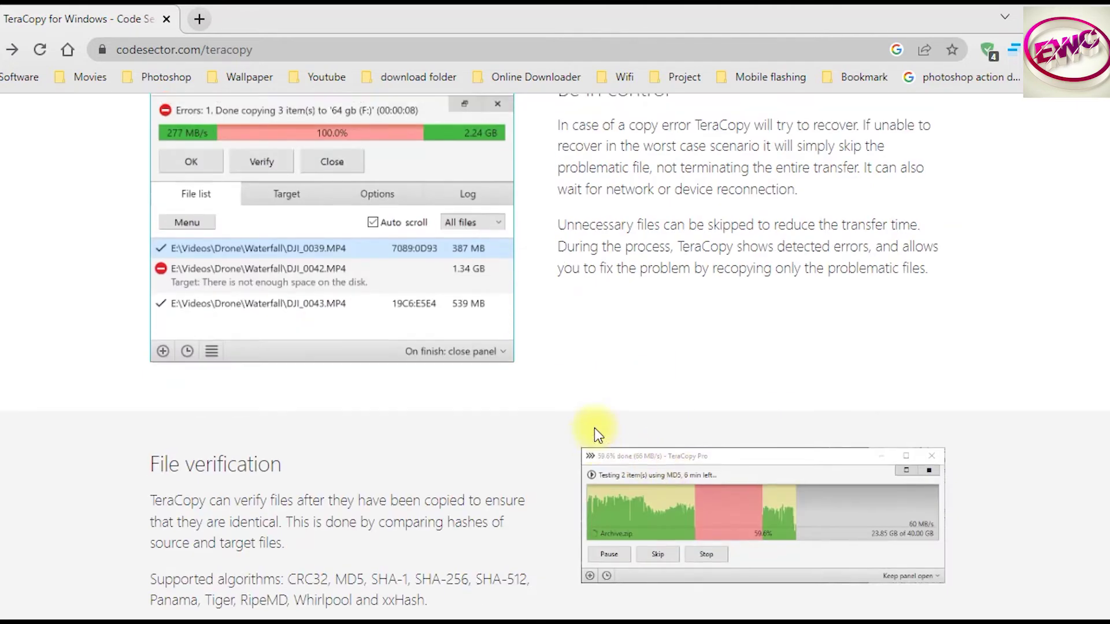
mouse_move(358, 284)
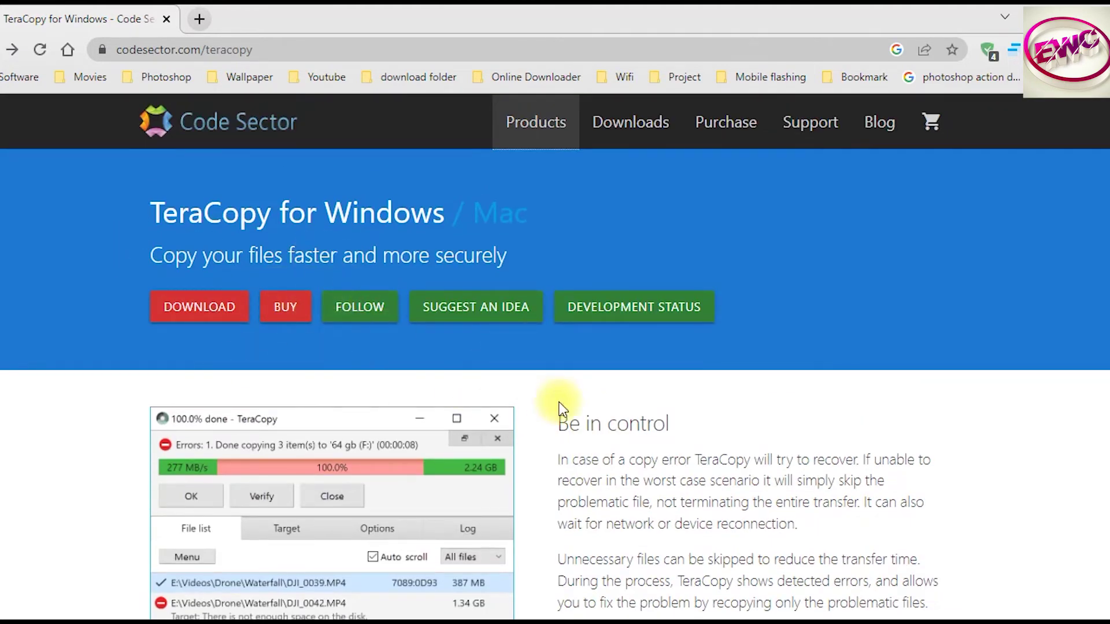
scroll(560, 403, "down", 4)
scroll(538, 399, "down", 4)
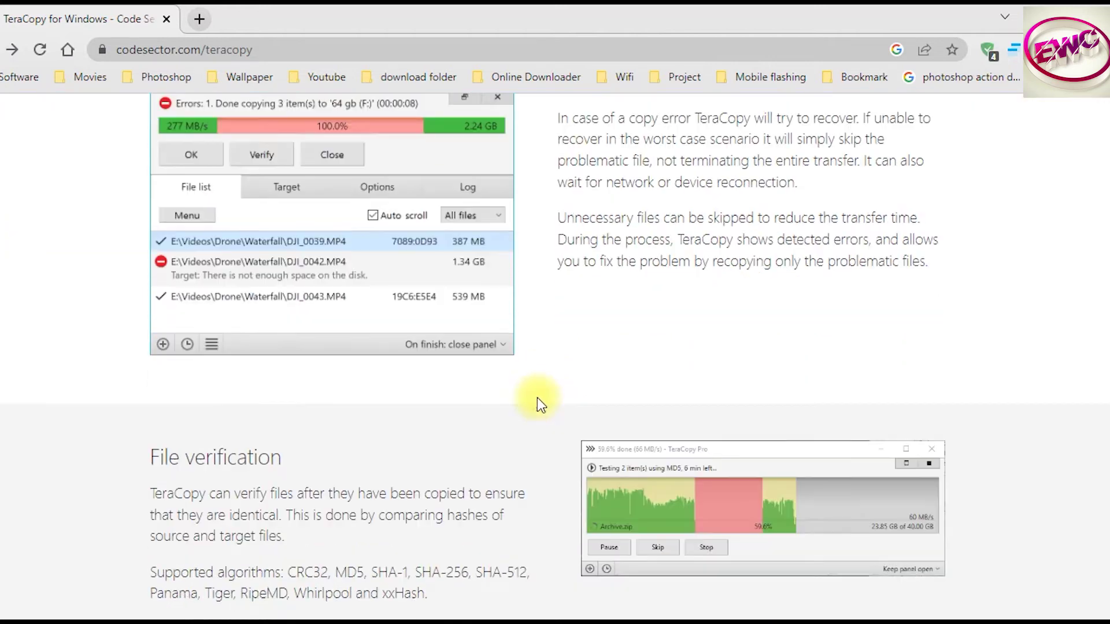
scroll(537, 398, "down", 5)
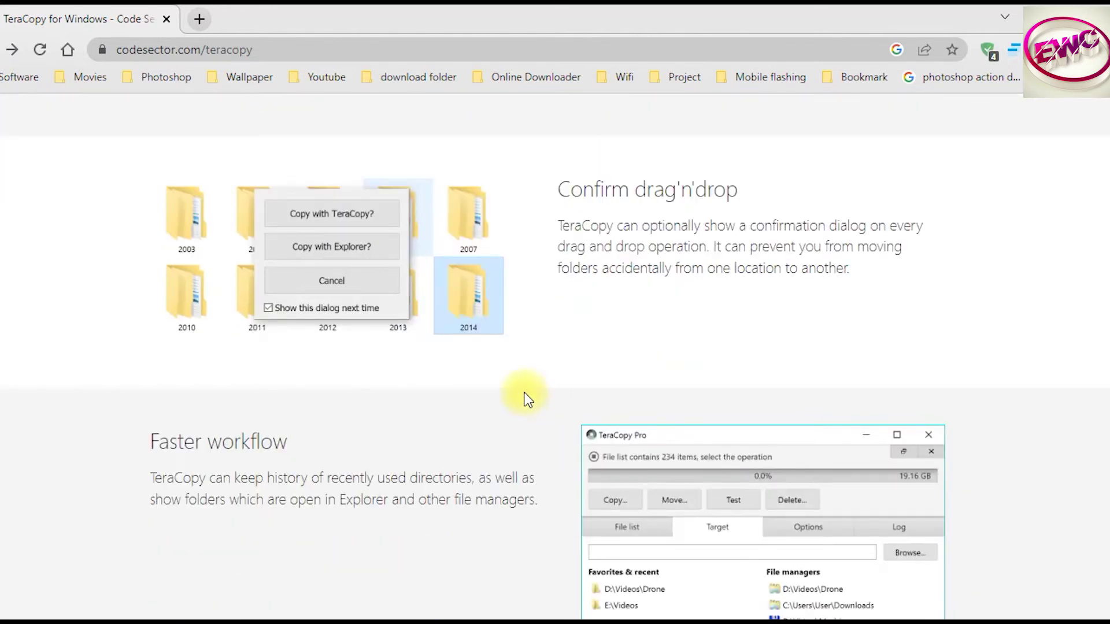
key("alt+Left")
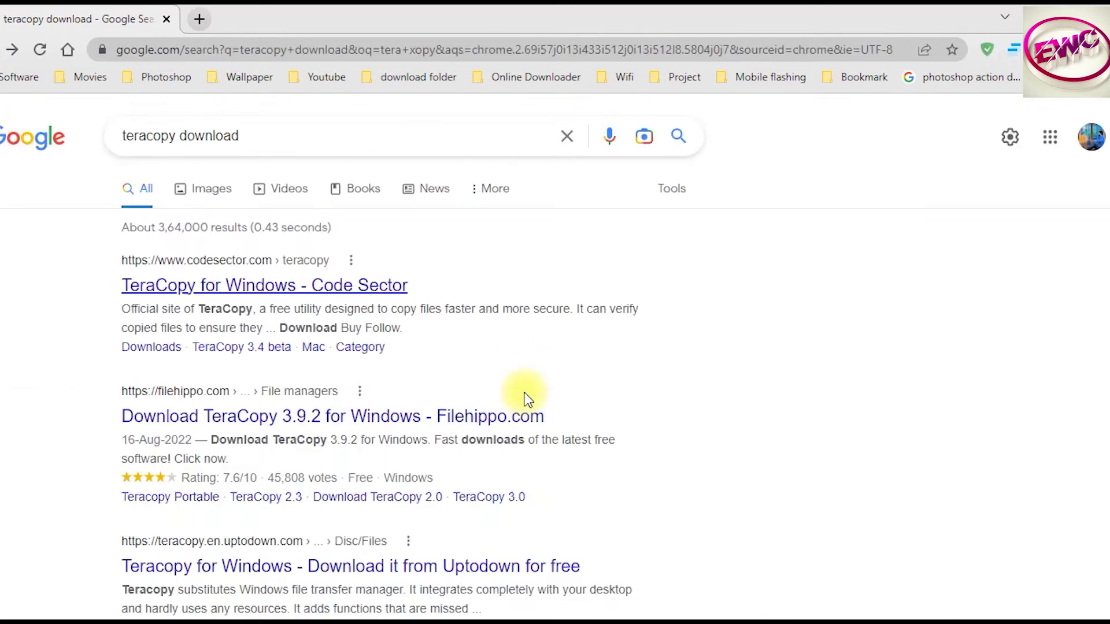
scroll(577, 307, "down", 3)
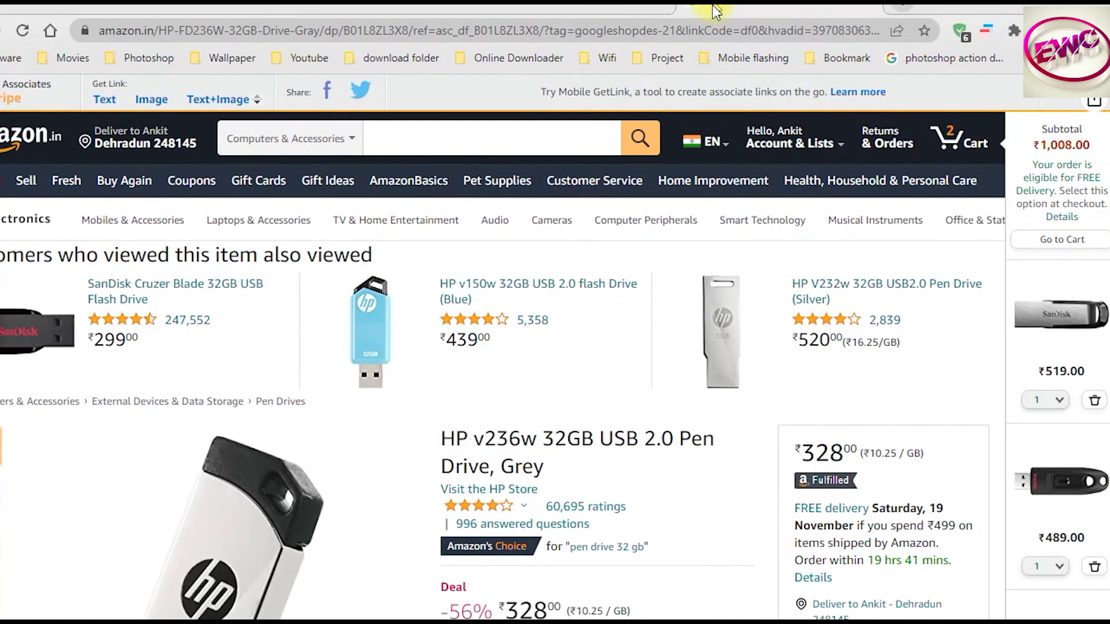
- On Amazon, look over the title, offers, size options and specifications of the HP v236w 32GB USB 2.0 Pen Drive
scroll(664, 371, "down", 4)
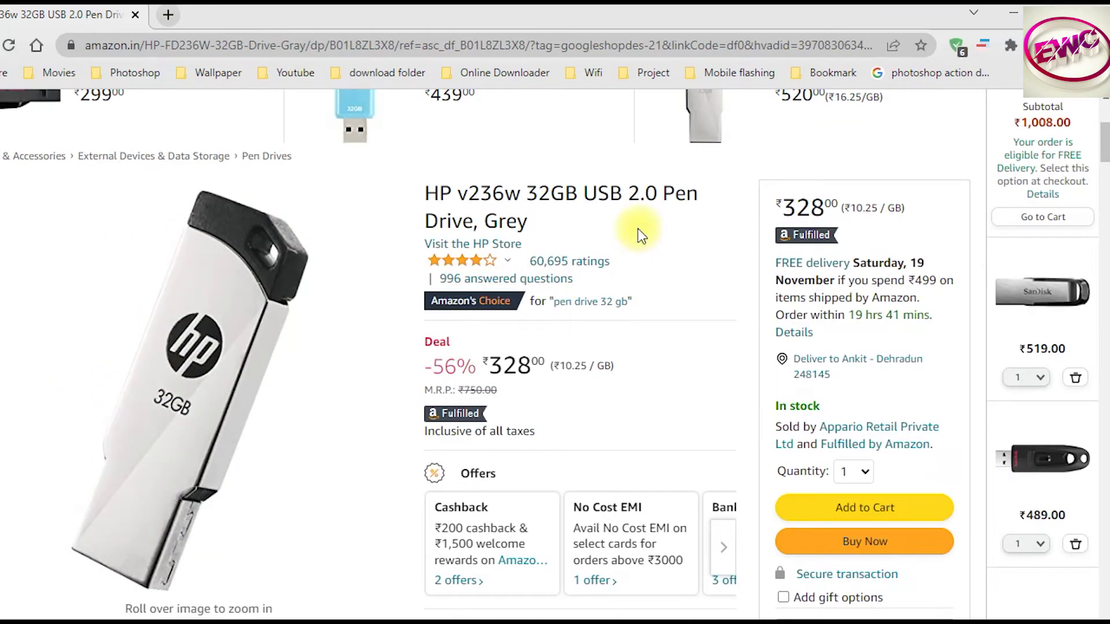
left_click(628, 196)
left_click_drag(627, 197, 458, 199)
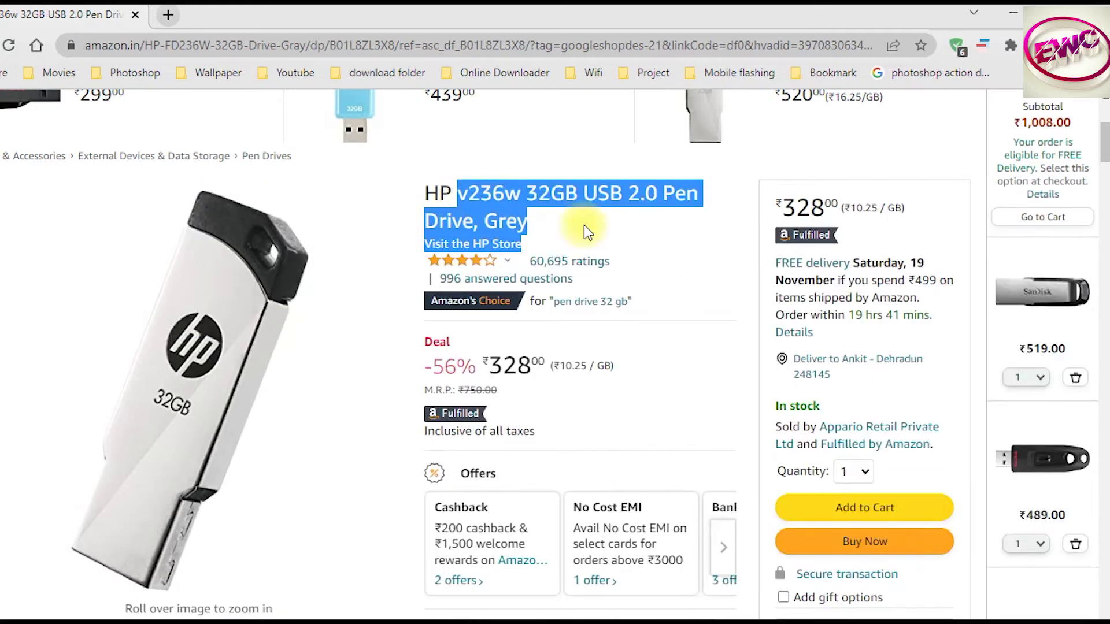
scroll(642, 364, "down", 4)
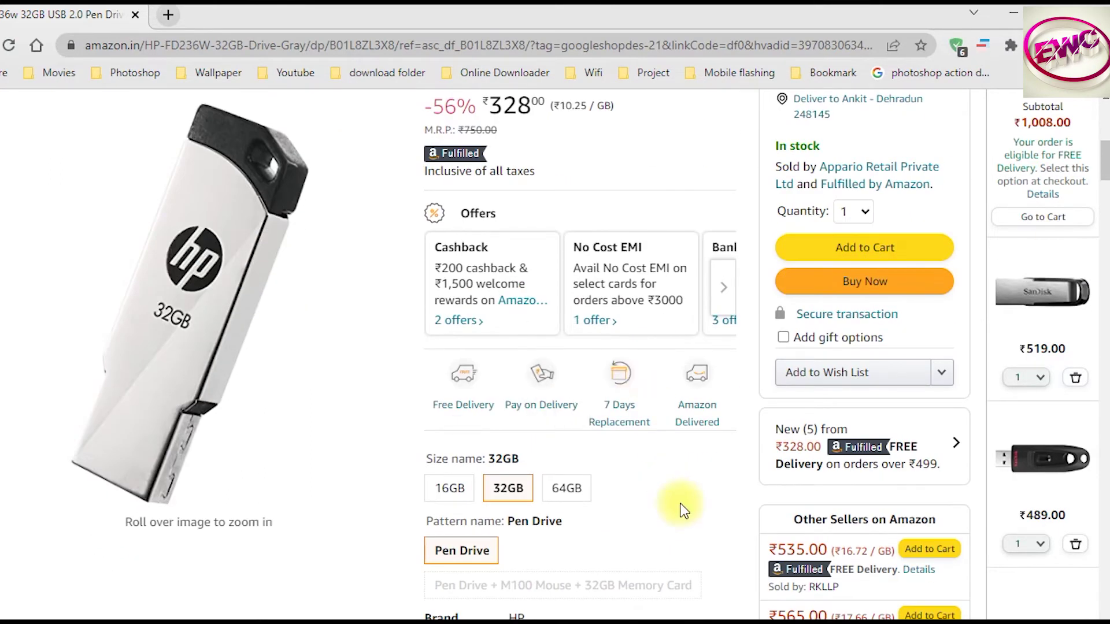
scroll(636, 462, "down", 8)
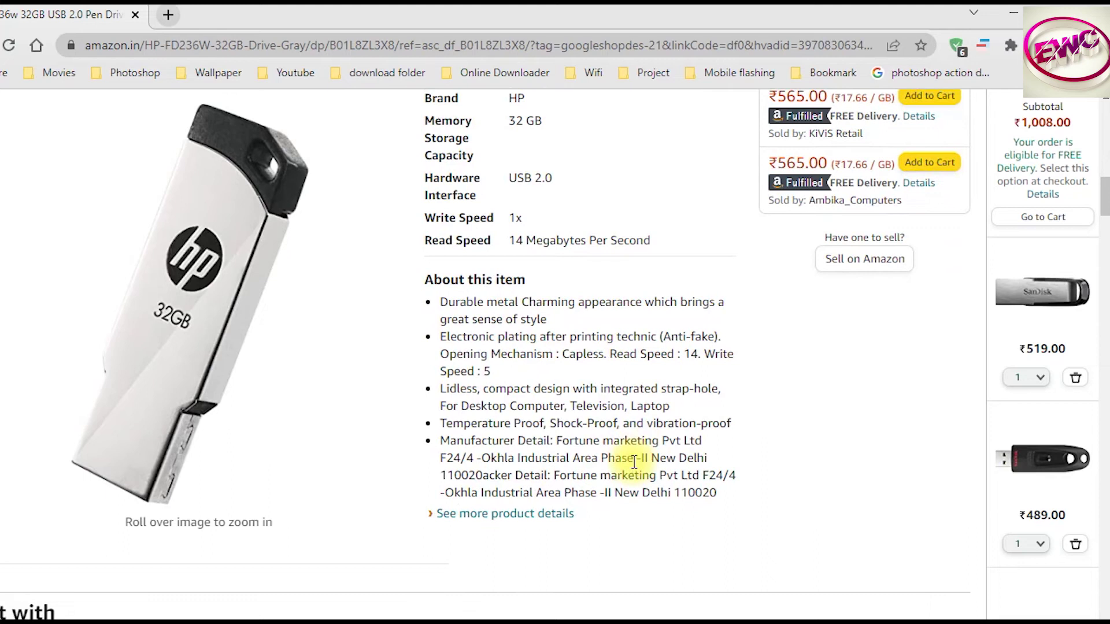
- Highlight the read speed value in the HP v236w pen drive's specifications and go back up to its size options
left_click_drag(516, 241, 577, 228)
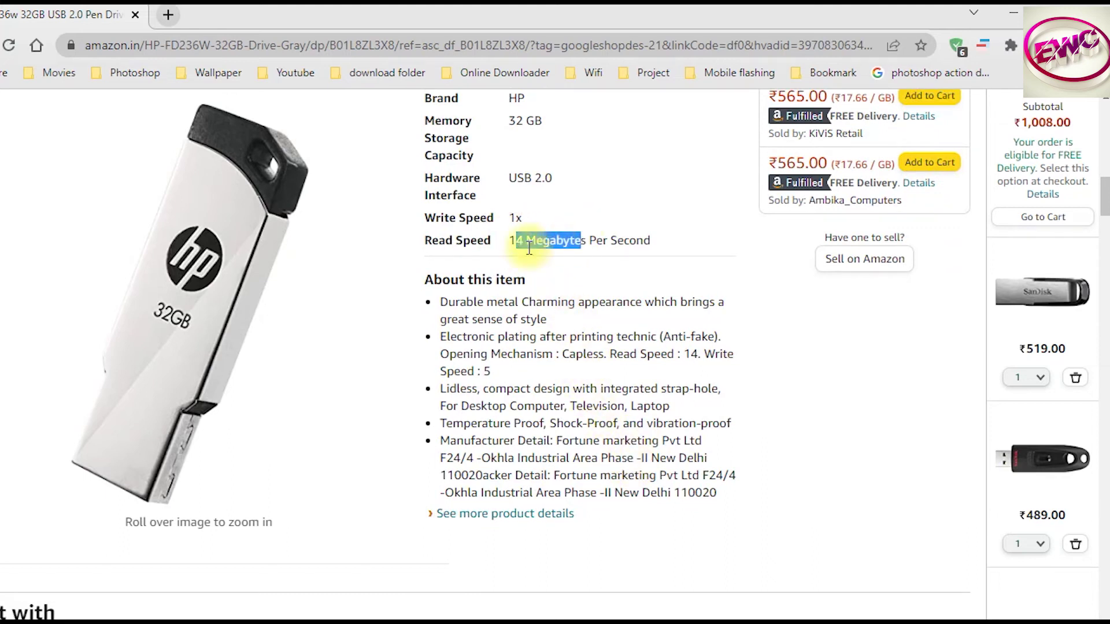
left_click_drag(507, 243, 623, 256)
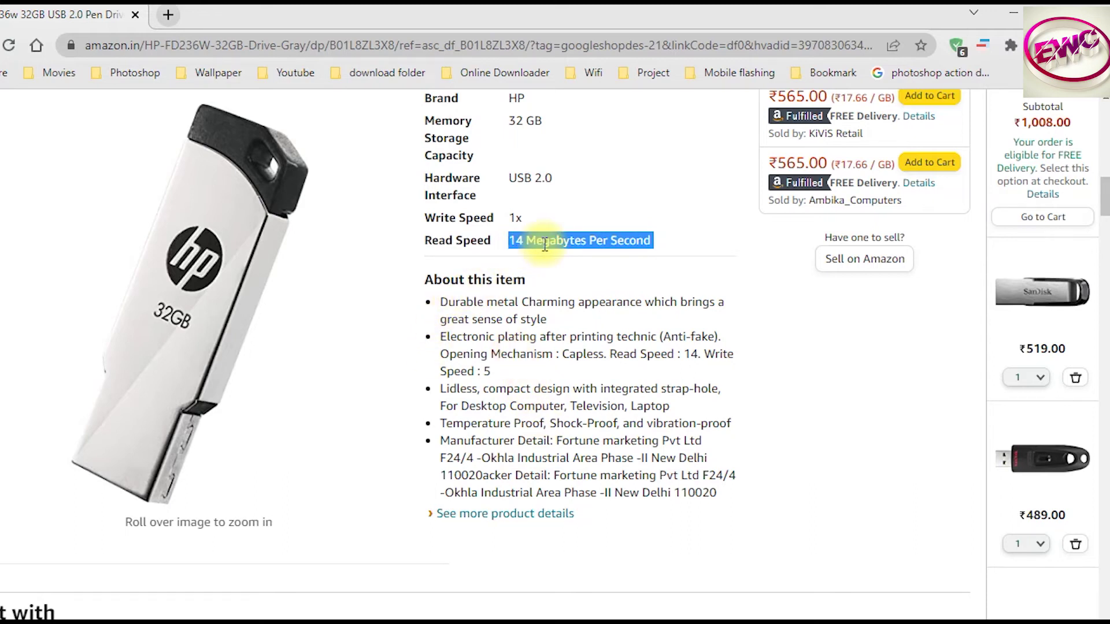
left_click(509, 232)
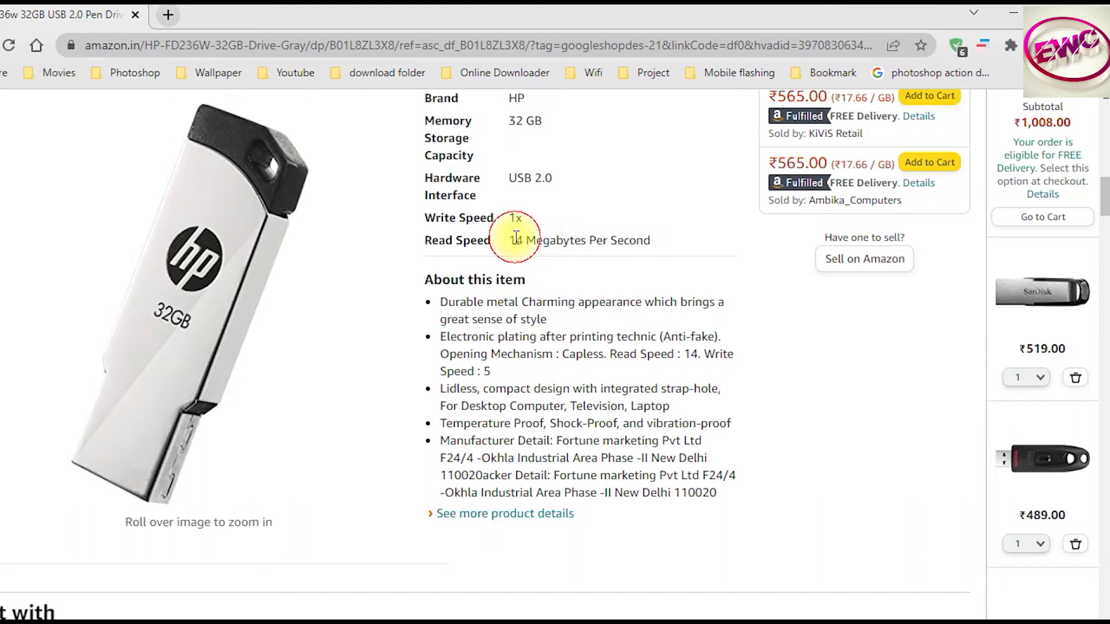
left_click_drag(517, 238, 506, 240)
scroll(515, 240, "up", 7)
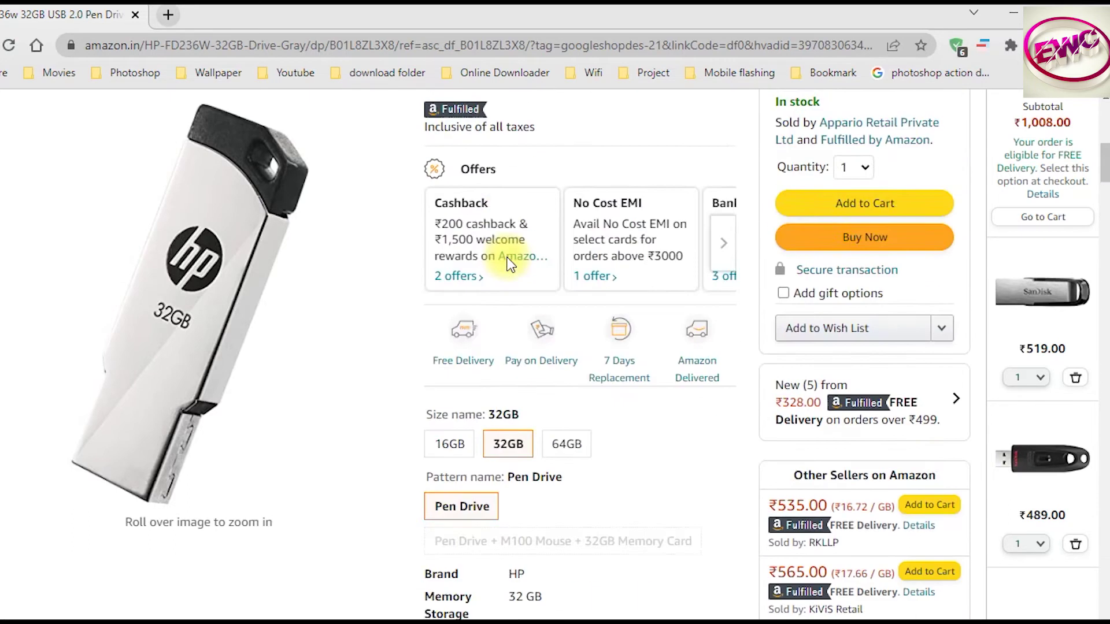
scroll(508, 263, "up", 1)
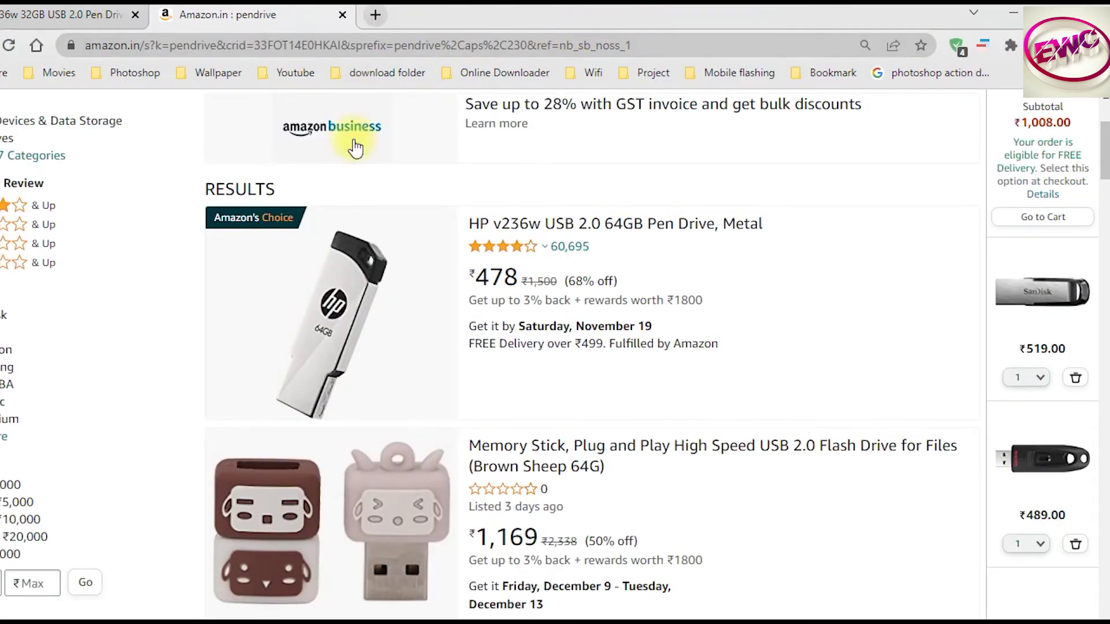
- Browse Amazon's pendrive search results and open the Kingston DataTraveler Exodia DTX/32 GB USB 3.2 Gen 1 product page
scroll(380, 240, "up", 3)
scroll(575, 508, "down", 5)
scroll(438, 431, "down", 6)
scroll(575, 245, "up", 4)
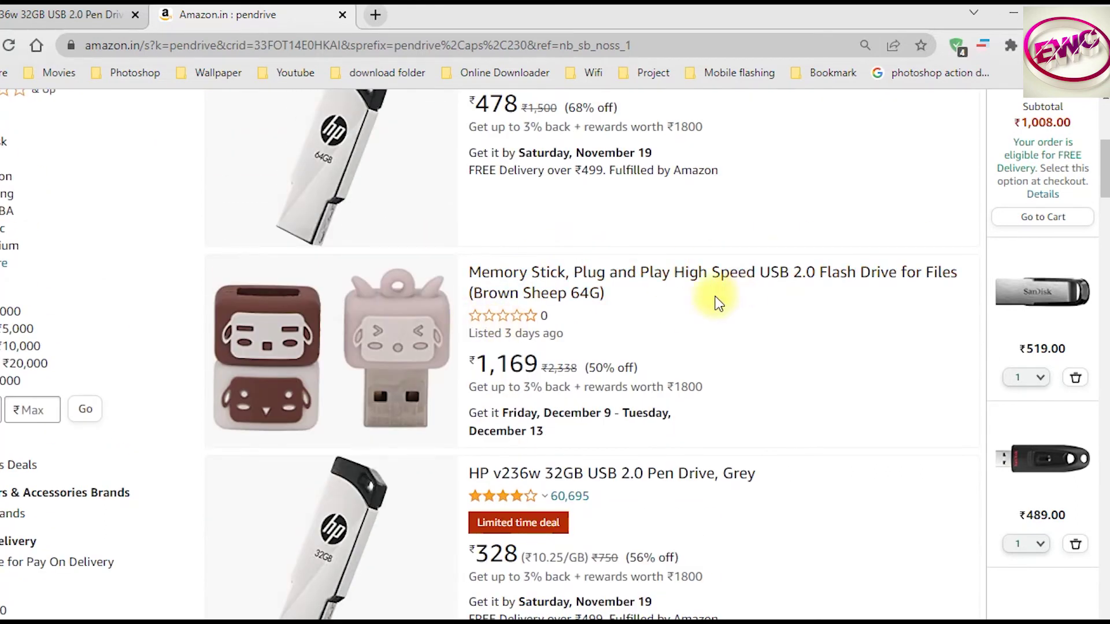
scroll(717, 302, "down", 7)
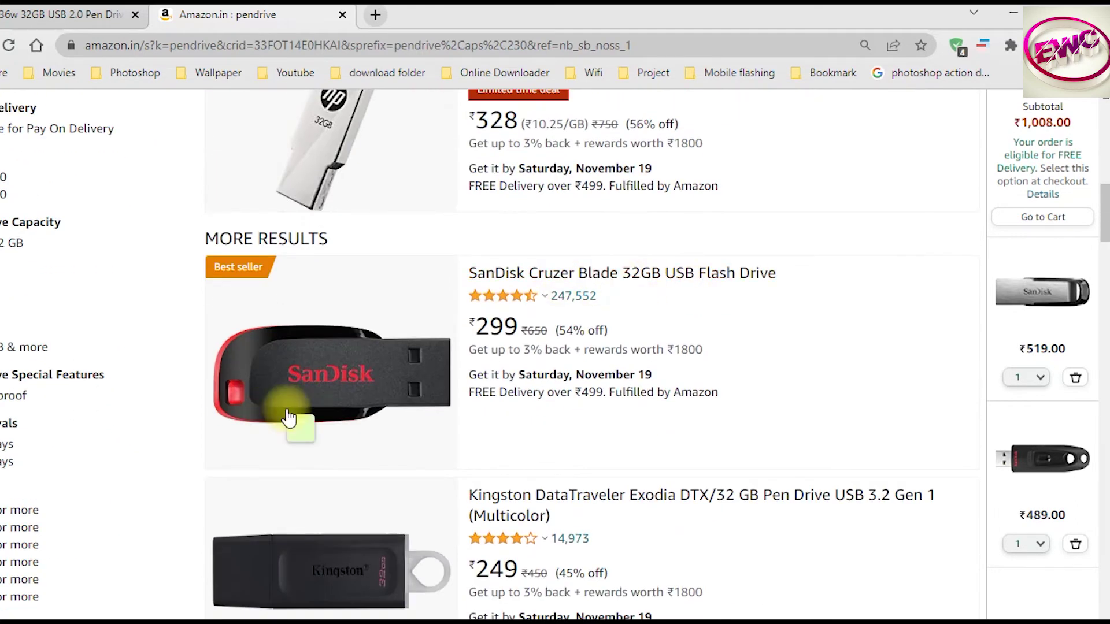
scroll(316, 411, "down", 3)
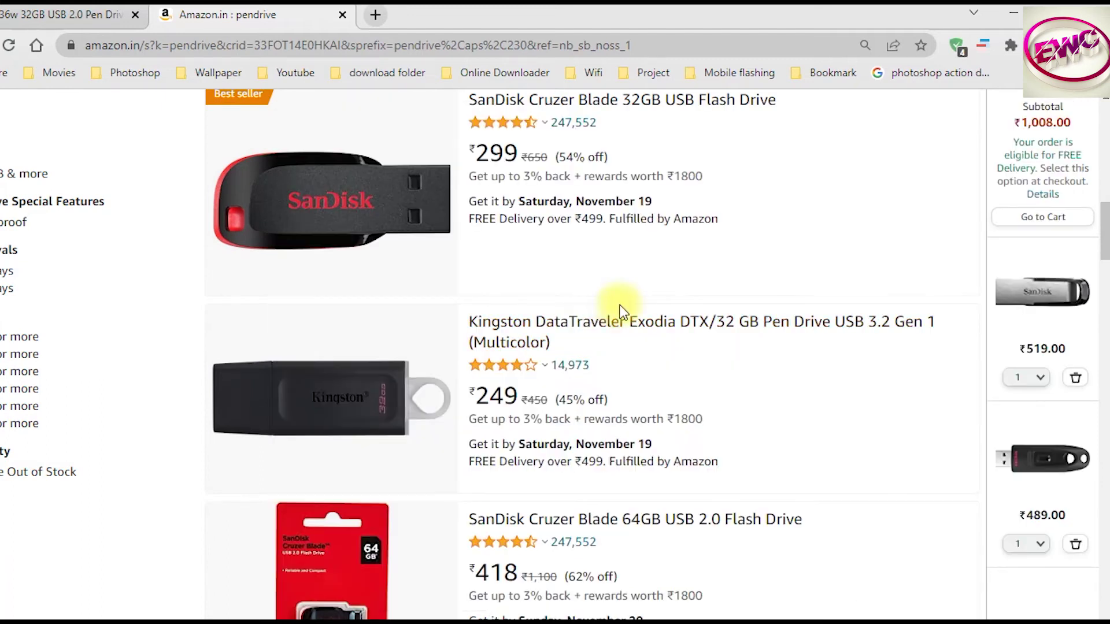
left_click(581, 324)
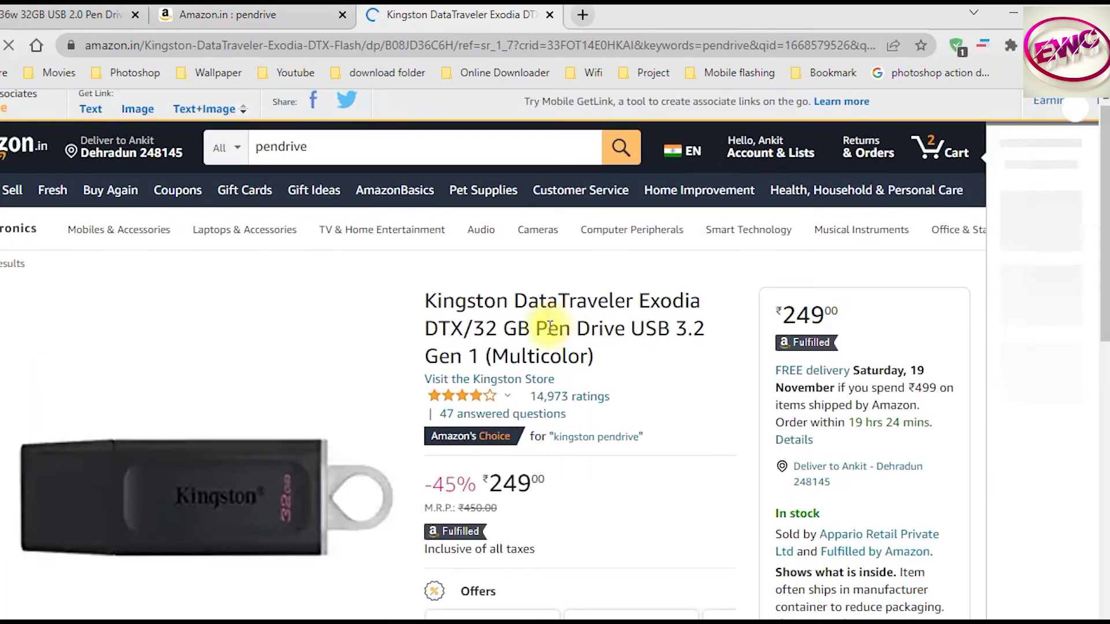
- Examine the Kingston drive's item description and technical details table, highlighting its data transfer rate
scroll(550, 326, "down", 10)
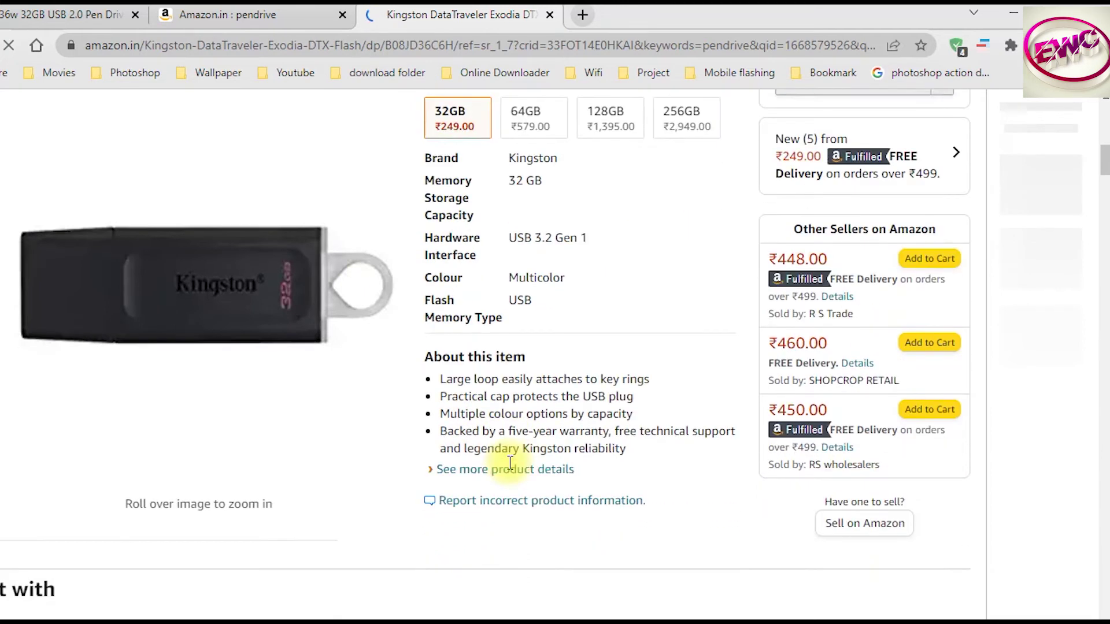
scroll(510, 462, "down", 10)
scroll(539, 445, "down", 3)
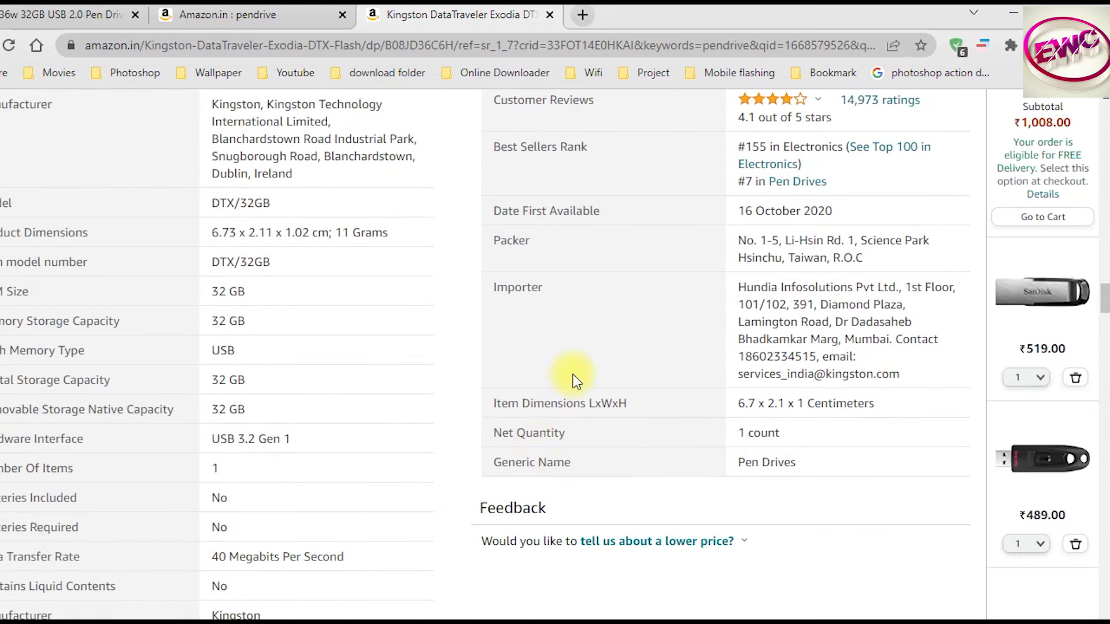
scroll(575, 379, "down", 5)
left_click_drag(202, 296, 346, 303)
scroll(346, 303, "up", 15)
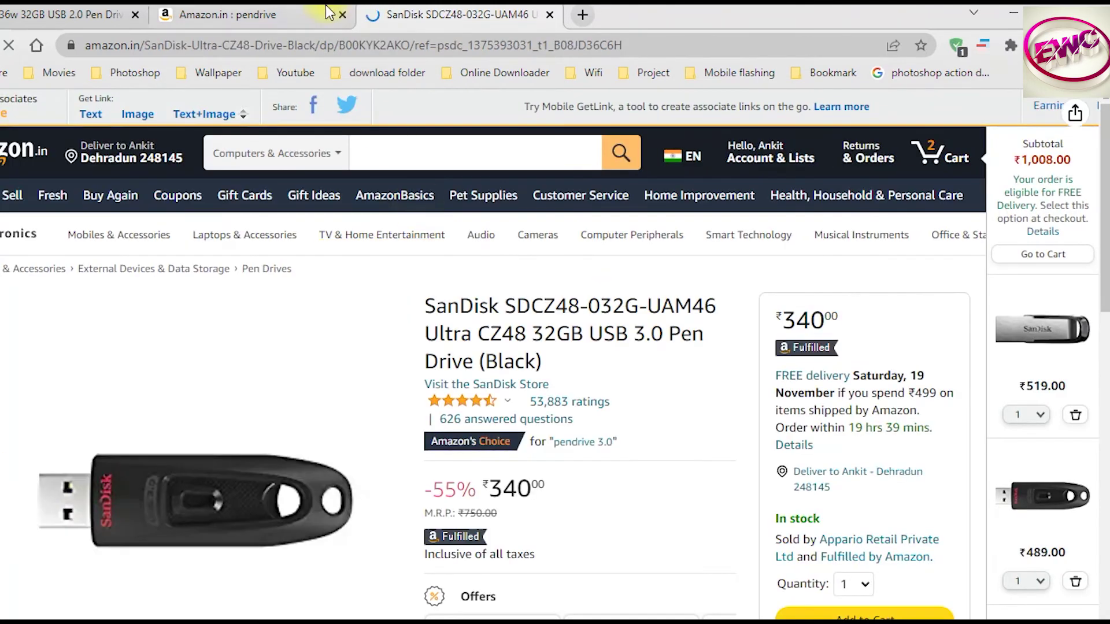
- Return to the pendrive search results and compare the USB 2.0, 3.0 and 3.2 drives listed from SanDisk and Kingston
left_click(283, 17)
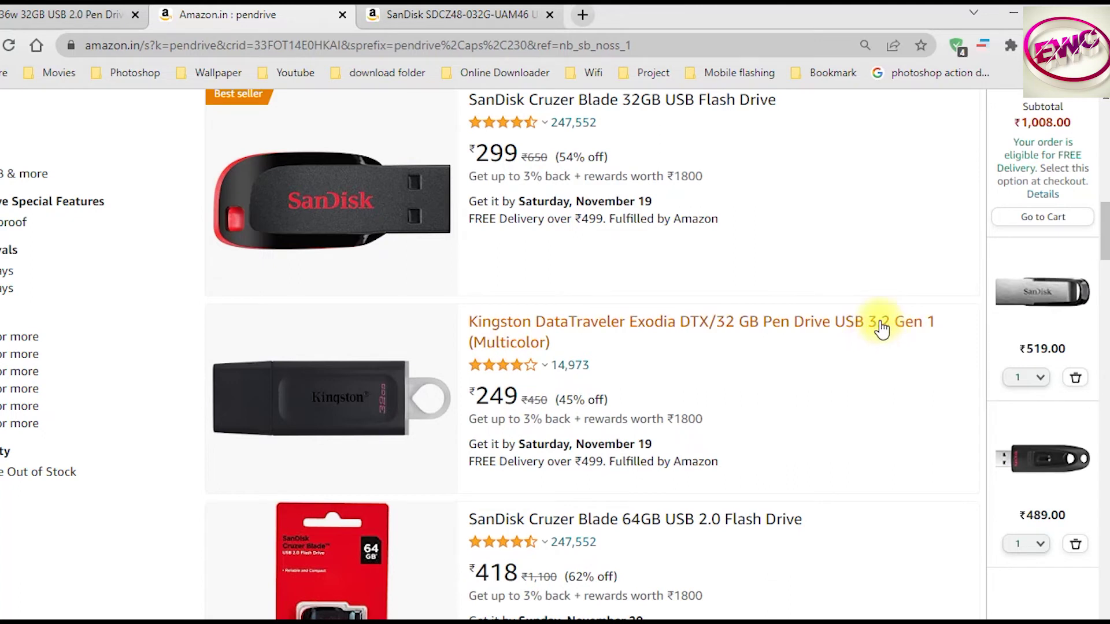
scroll(853, 324, "up", 5)
scroll(780, 266, "down", 4)
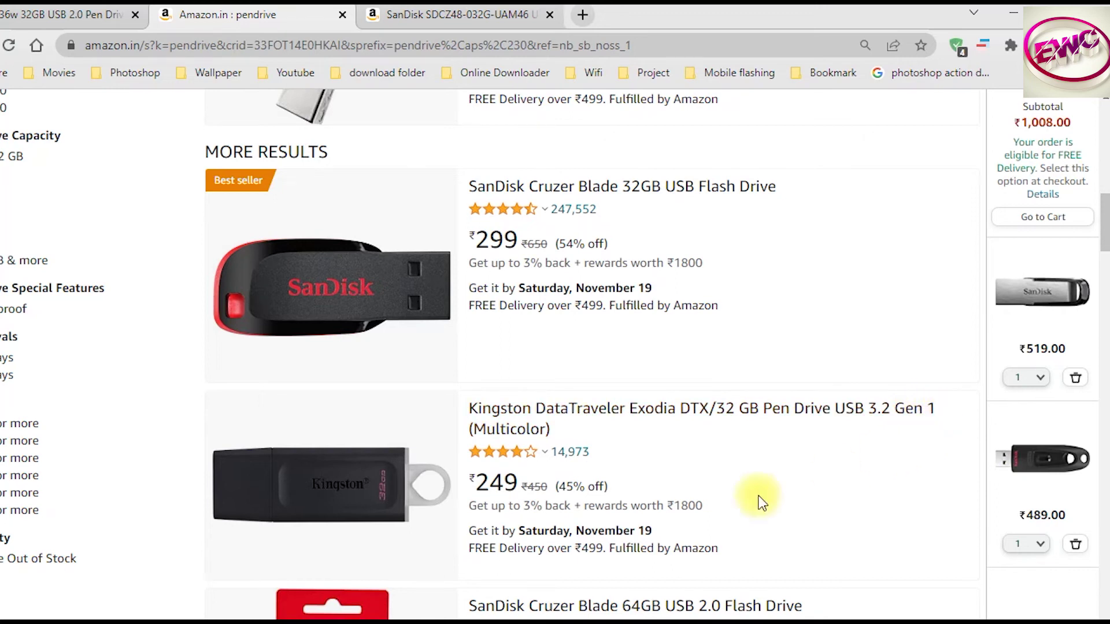
scroll(711, 484, "down", 4)
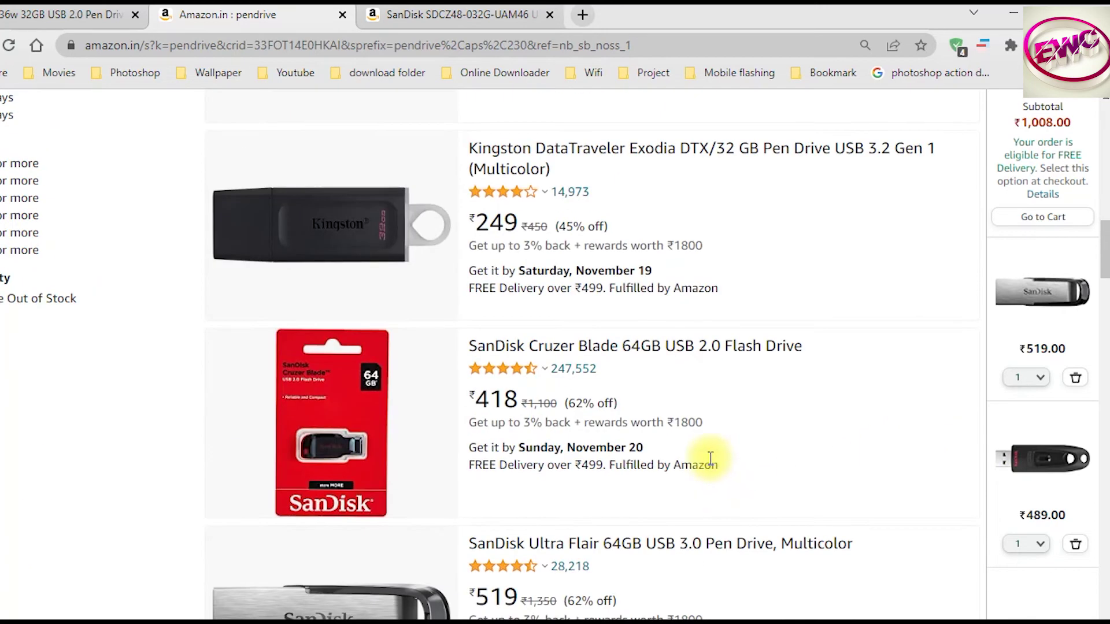
scroll(708, 457, "down", 1)
- Switch to the SanDisk Ultra CZ48 32GB USB 3.0 product page and highlight its title and read speed
left_click(441, 15)
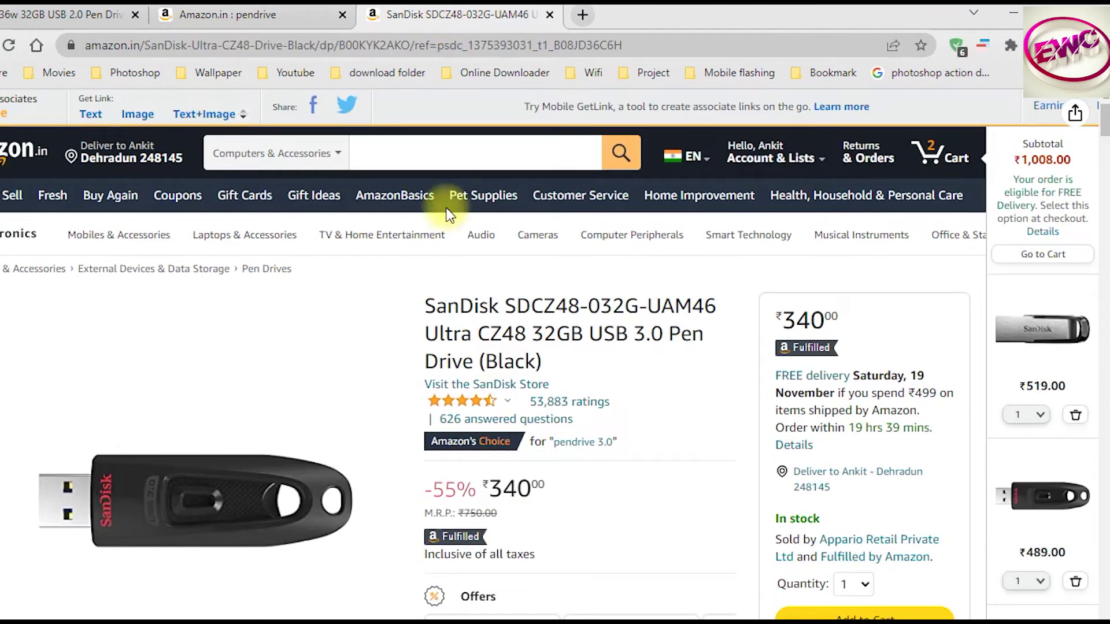
left_click_drag(423, 307, 642, 356)
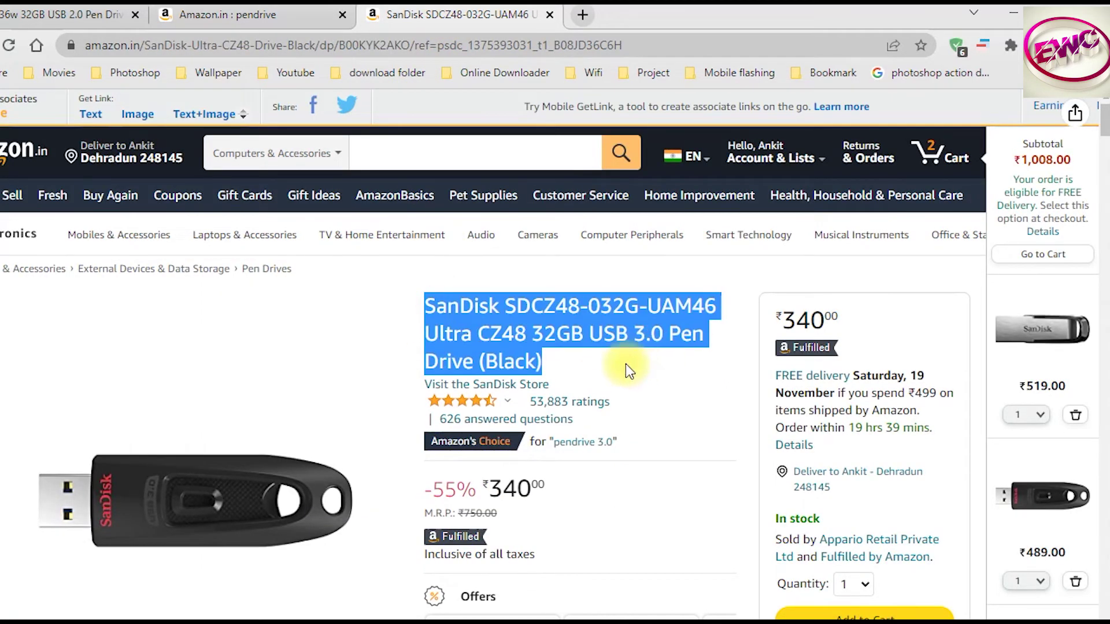
scroll(626, 363, "down", 8)
scroll(516, 324, "down", 3)
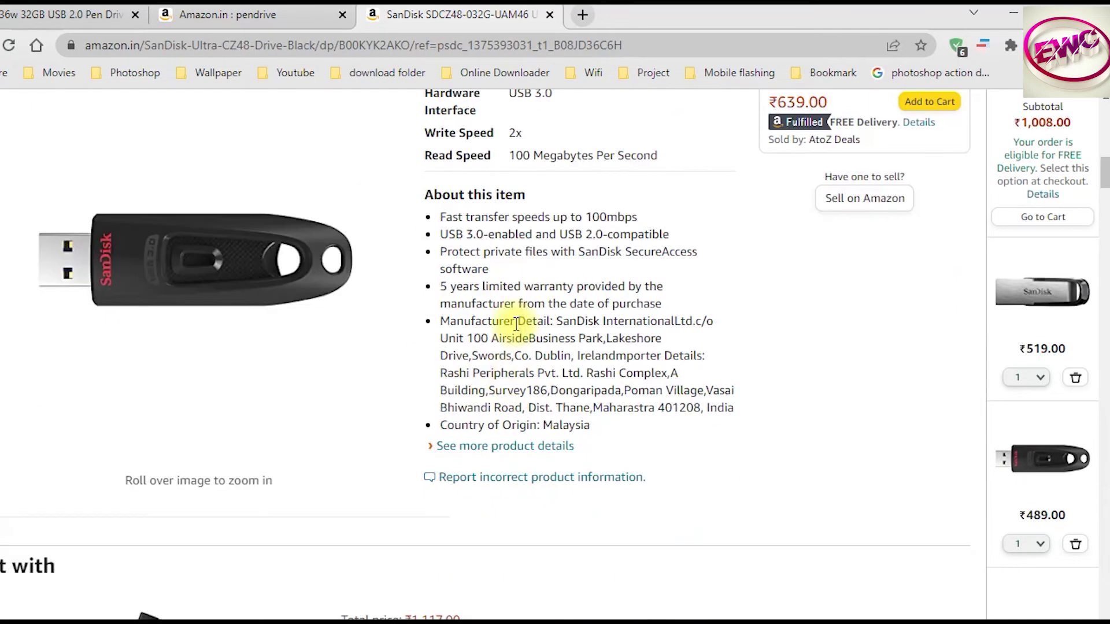
scroll(517, 323, "up", 2)
left_click_drag(509, 242, 694, 261)
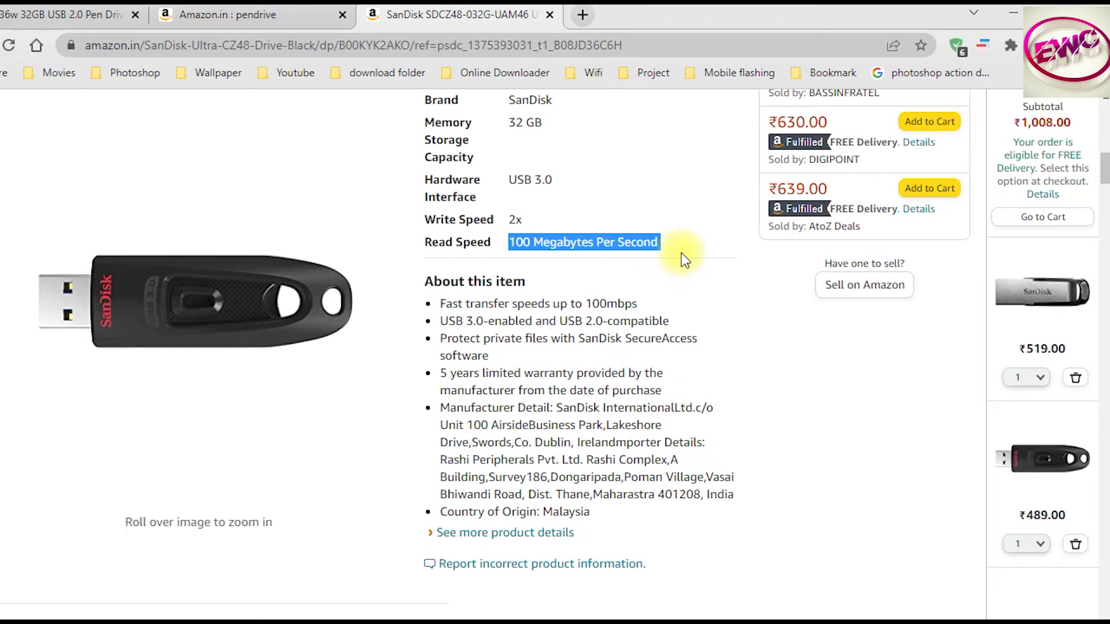
- Look over the bundle offer and the similar-items comparison on the SanDisk Ultra CZ48 page
scroll(540, 451, "down", 10)
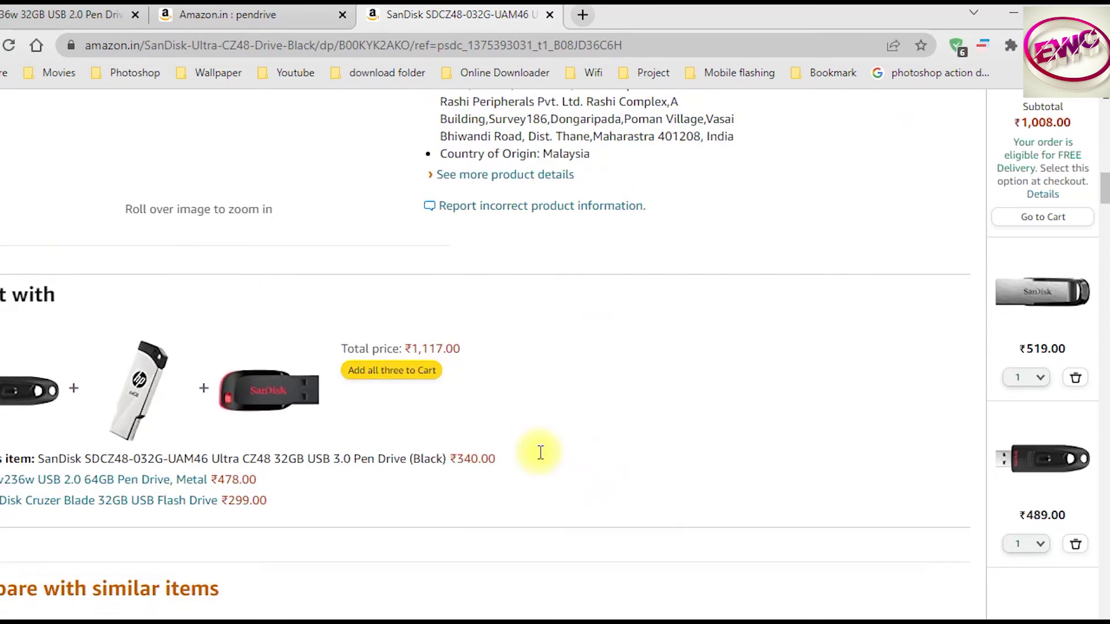
scroll(538, 452, "up", 2)
scroll(539, 452, "up", 5)
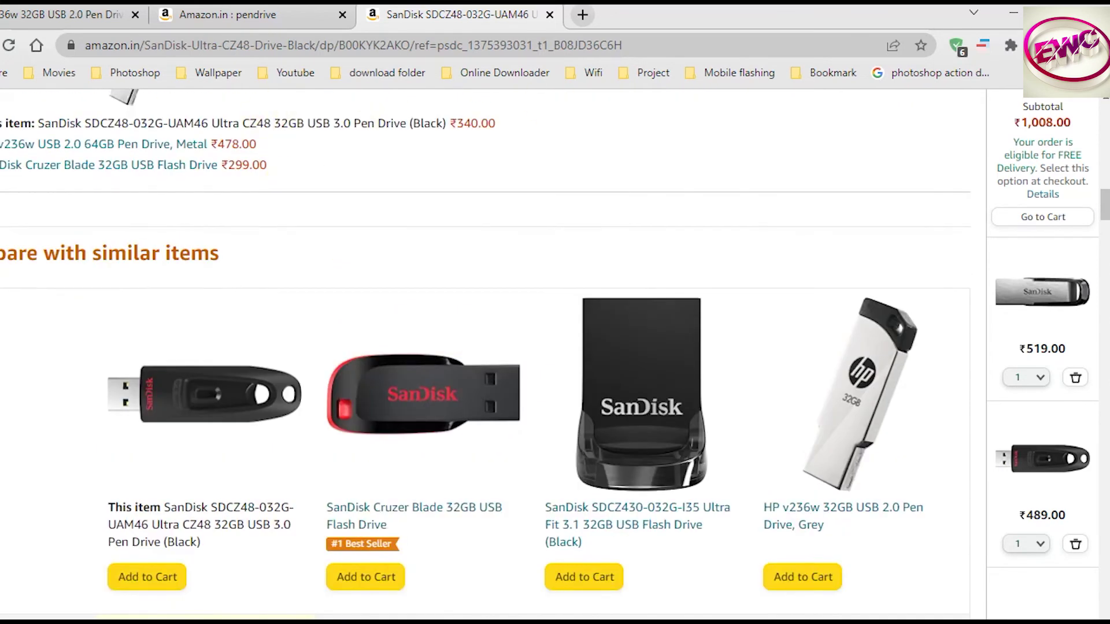
- Reopen the SanDisk Ultra Dual Drive Go USB 3.0 product page and highlight the 150MB/s read speed in its item description
key("ctrl+shift+t")
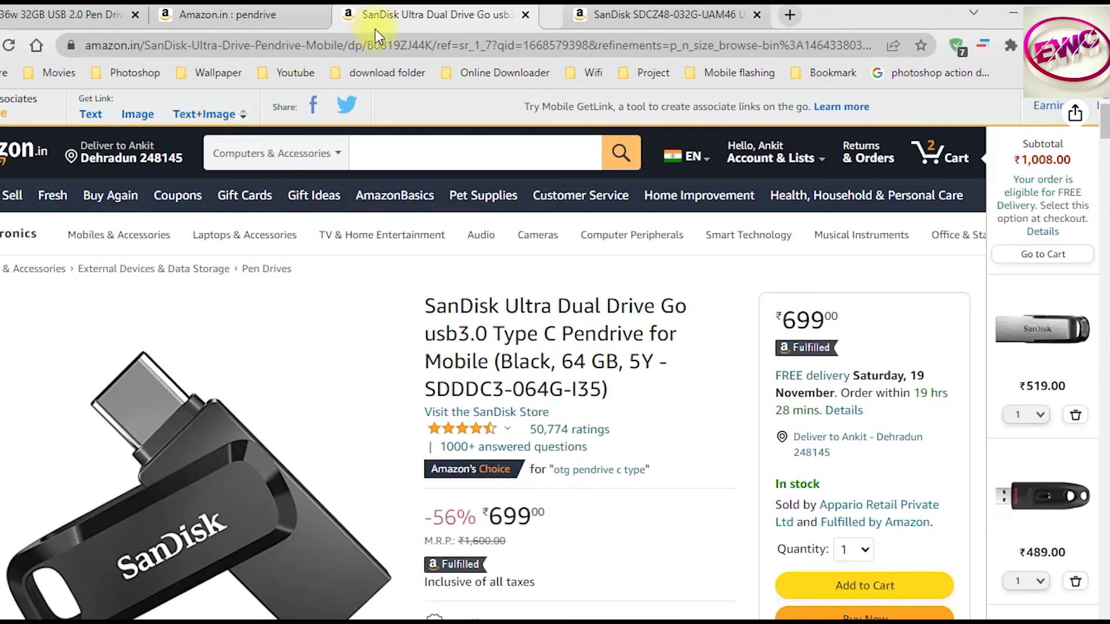
scroll(334, 371, "down", 1)
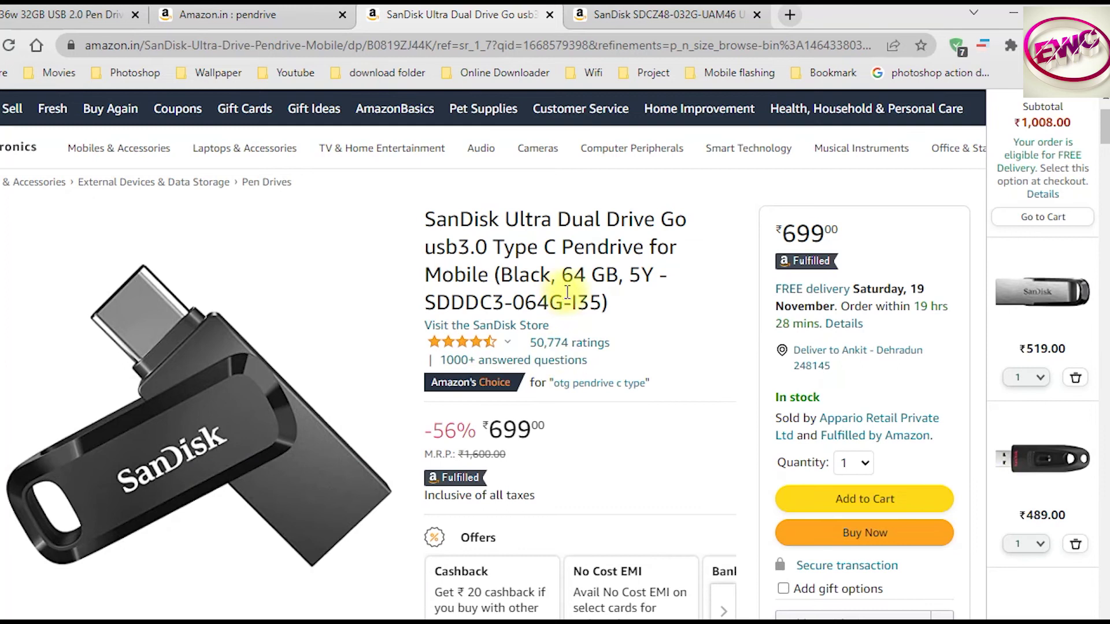
left_click_drag(565, 244, 584, 247)
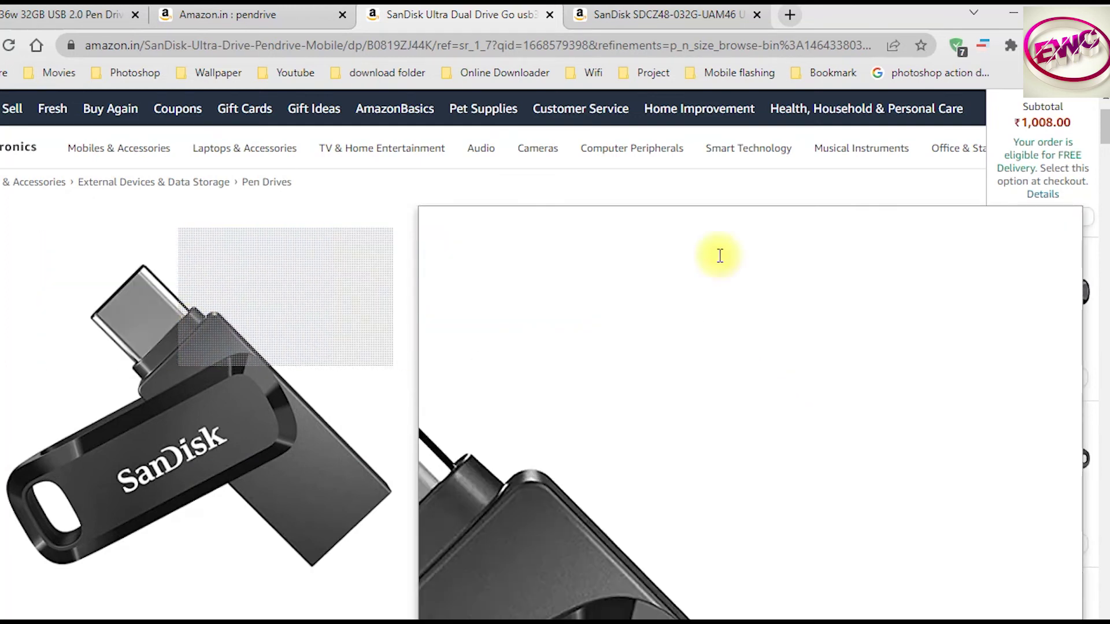
scroll(500, 311, "down", 5)
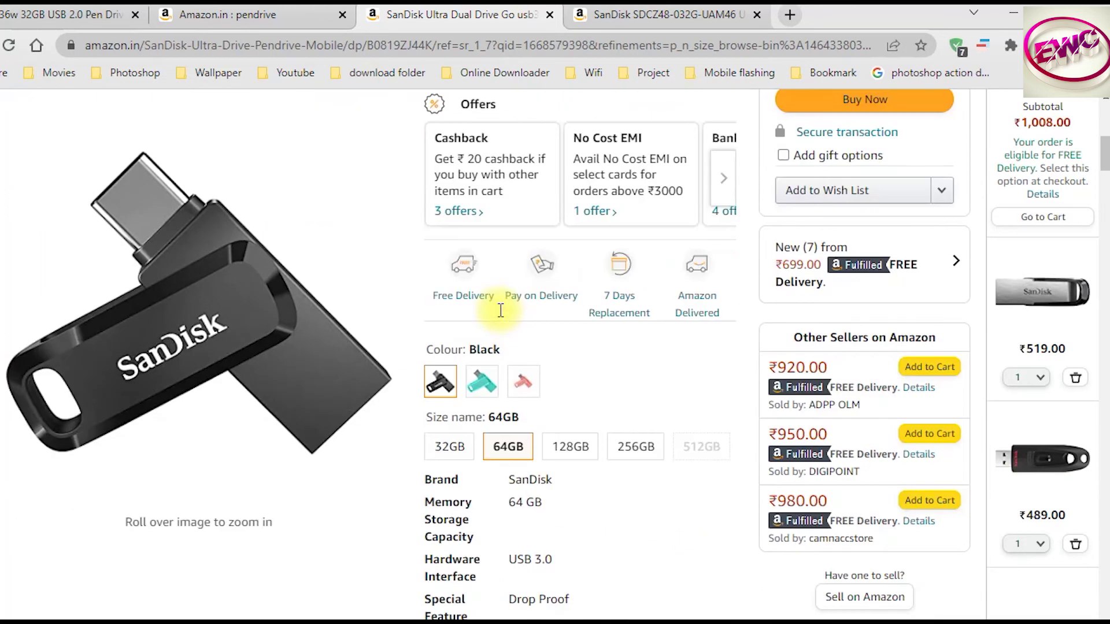
scroll(498, 310, "down", 4)
scroll(496, 361, "down", 2)
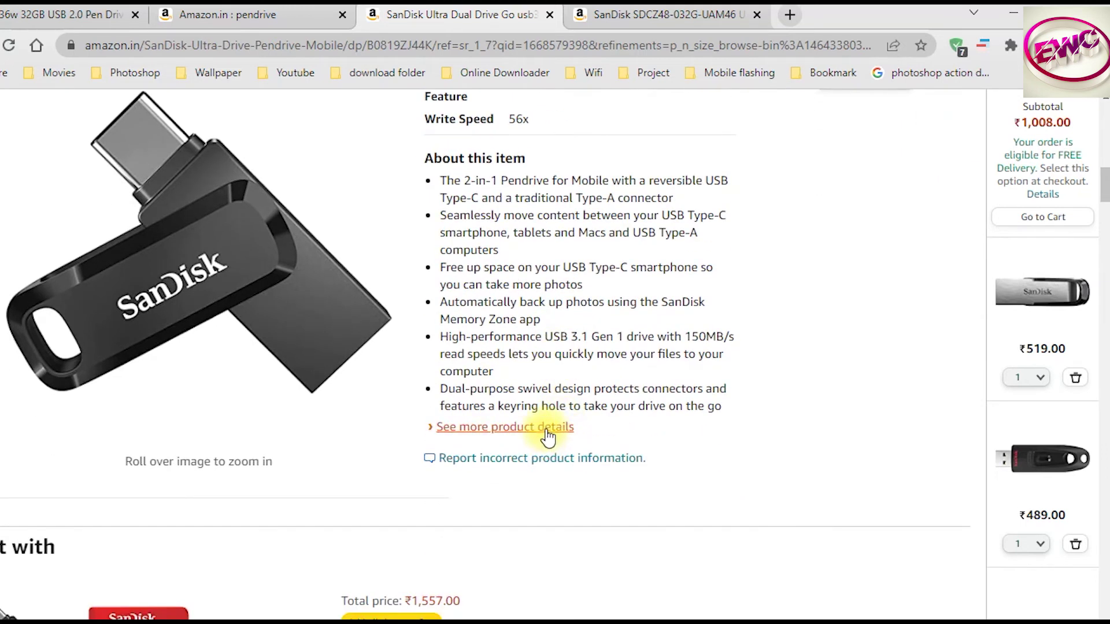
triple_click(739, 335)
left_click(743, 340)
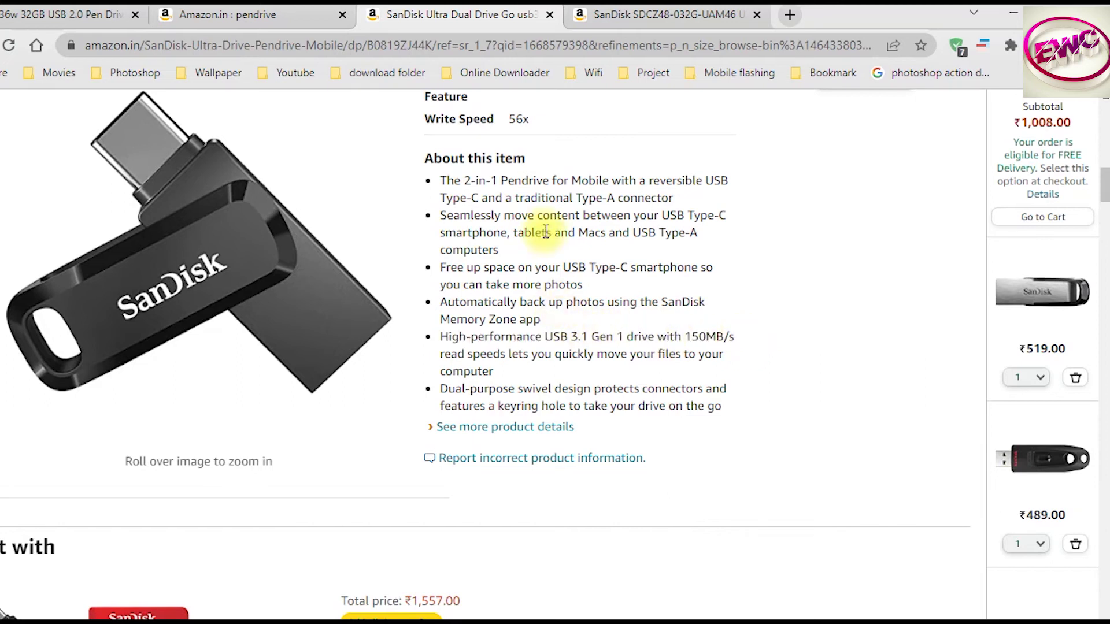
left_click_drag(729, 337, 686, 336)
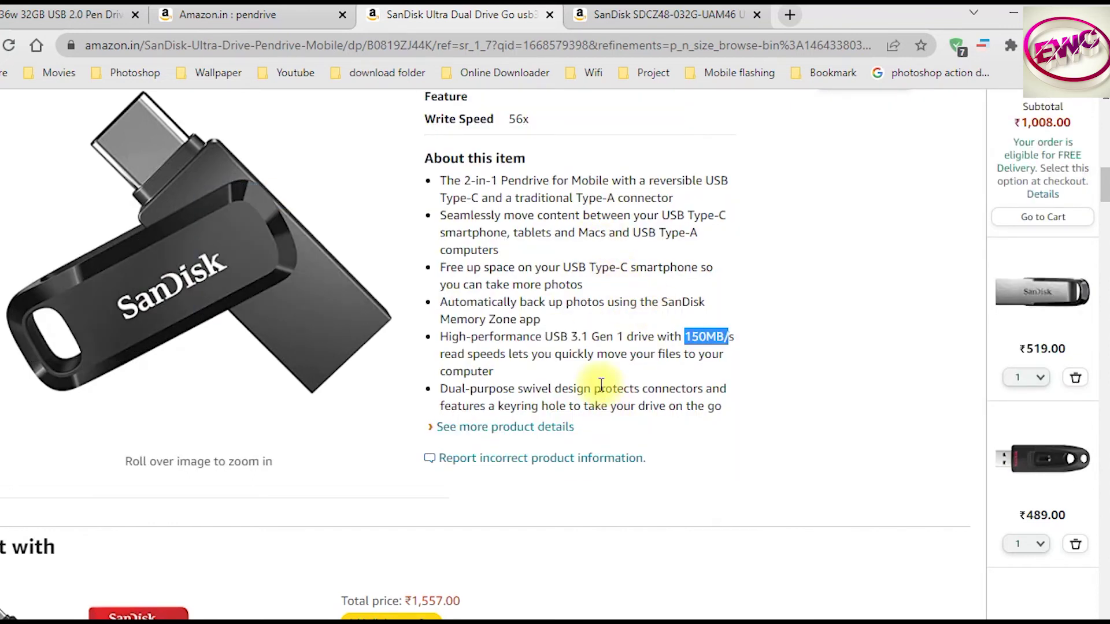
- Highlight the USB 3.0 label in the Dual Drive Go title and glance at the SanDisk Ultra CZ48 page for comparison
scroll(601, 385, "up", 15)
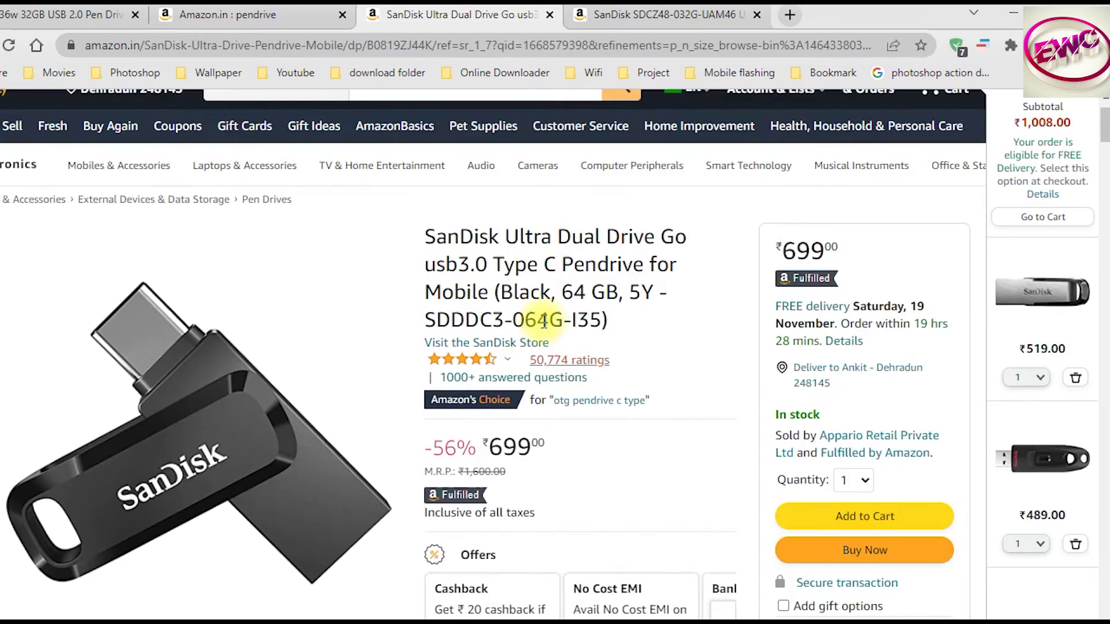
scroll(544, 322, "up", 1)
left_click_drag(504, 334, 459, 334)
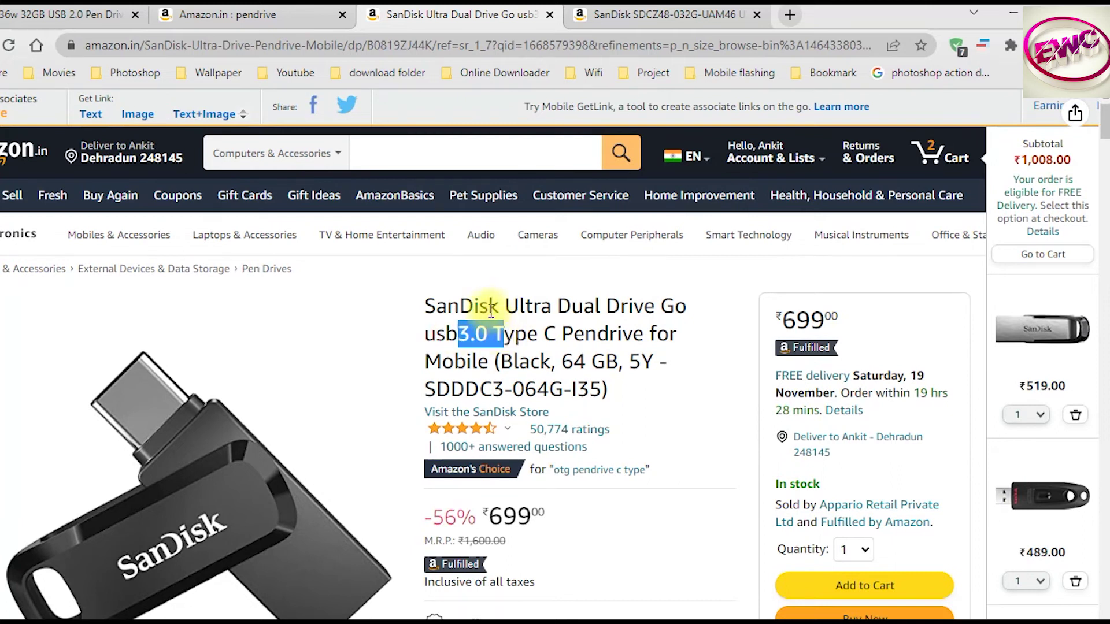
left_click(632, 13)
mouse_move(457, 412)
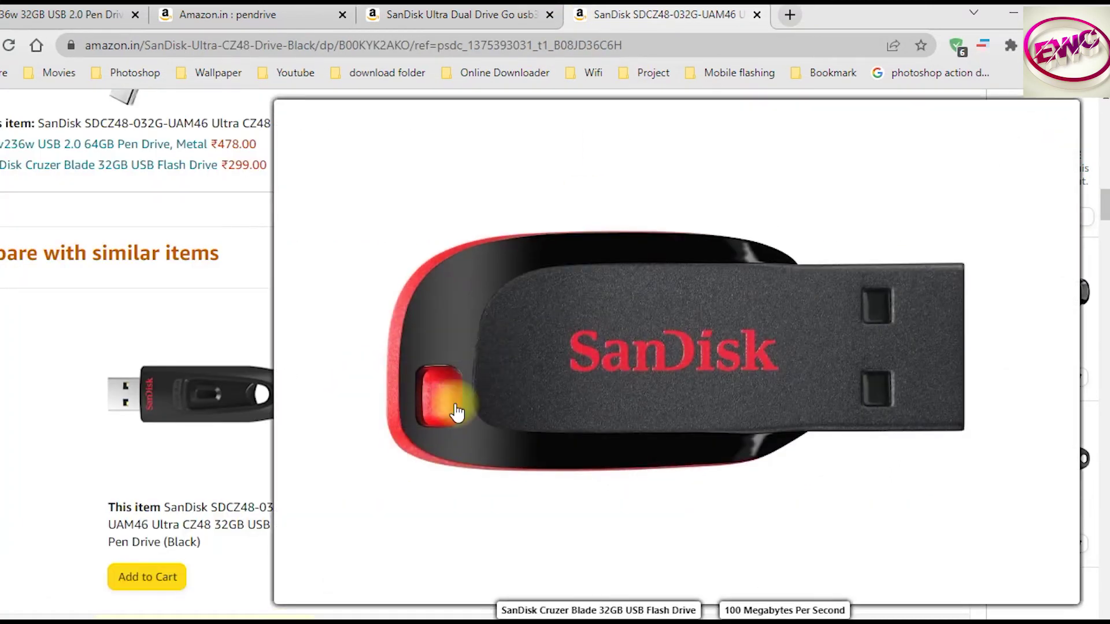
left_click(488, 17)
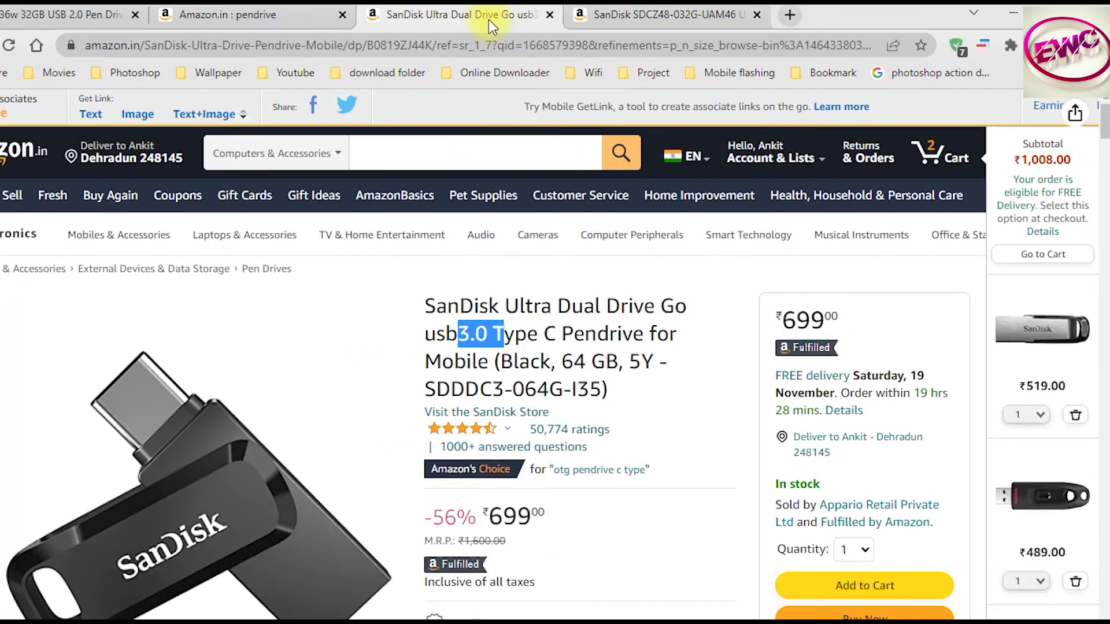
- Highlight the Dual Drive Go's full title and its 64 GB capacity, and look over its price and offers
left_click_drag(462, 322, 652, 376)
scroll(651, 376, "down", 3)
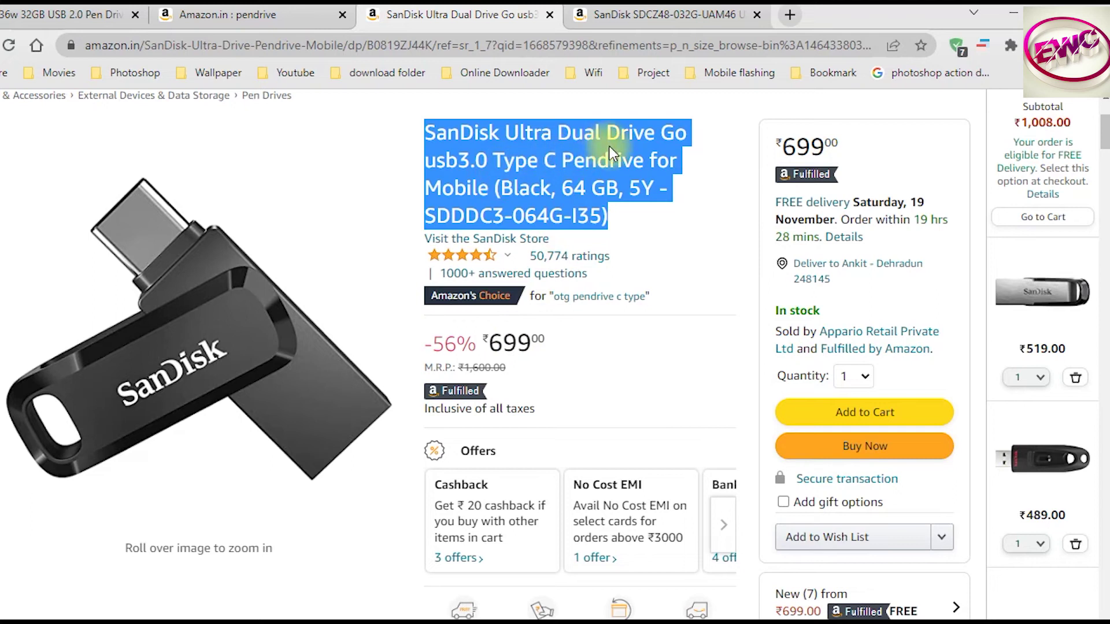
left_click(566, 188)
left_click_drag(565, 188, 617, 191)
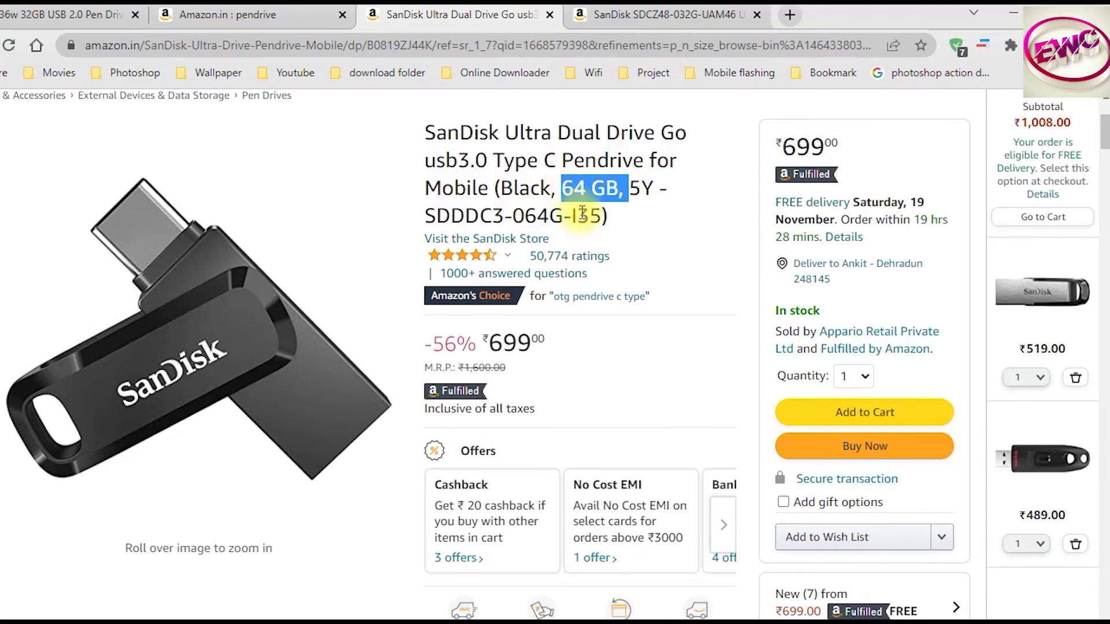
left_click(559, 185)
mouse_move(559, 185)
left_mouse_down()
mouse_move(636, 191)
mouse_move(557, 198)
left_mouse_up()
scroll(557, 198, "down", 3)
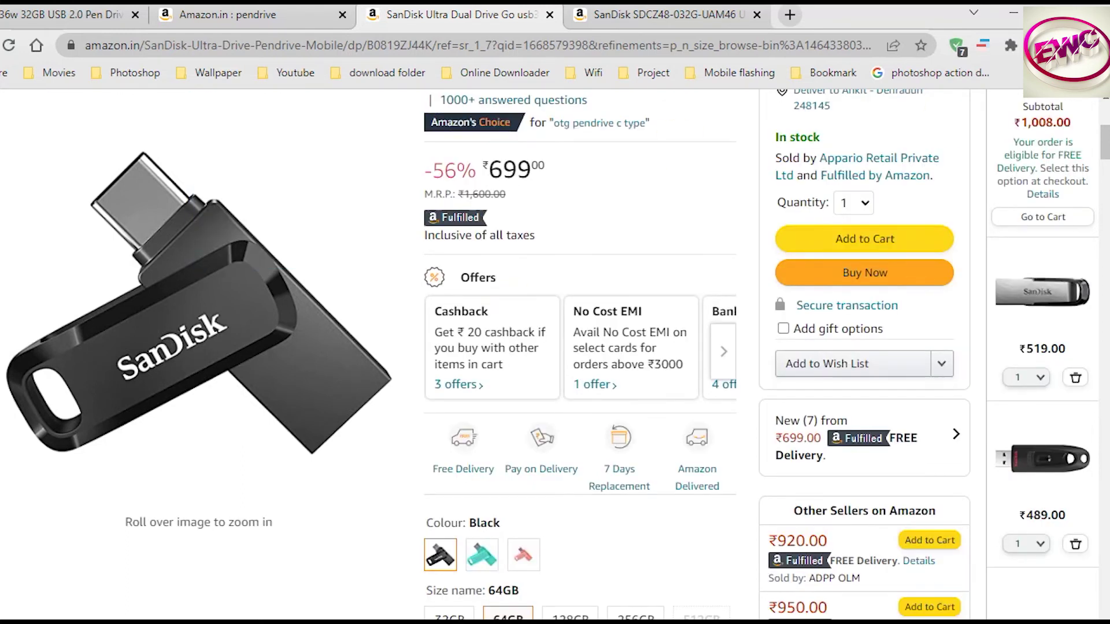
- Bring up the SanDisk Ultra 64 GB USB 3.0 product page and highlight its 100mbps transfer speed and part of its title
left_click_drag(835, 112, 214, 16)
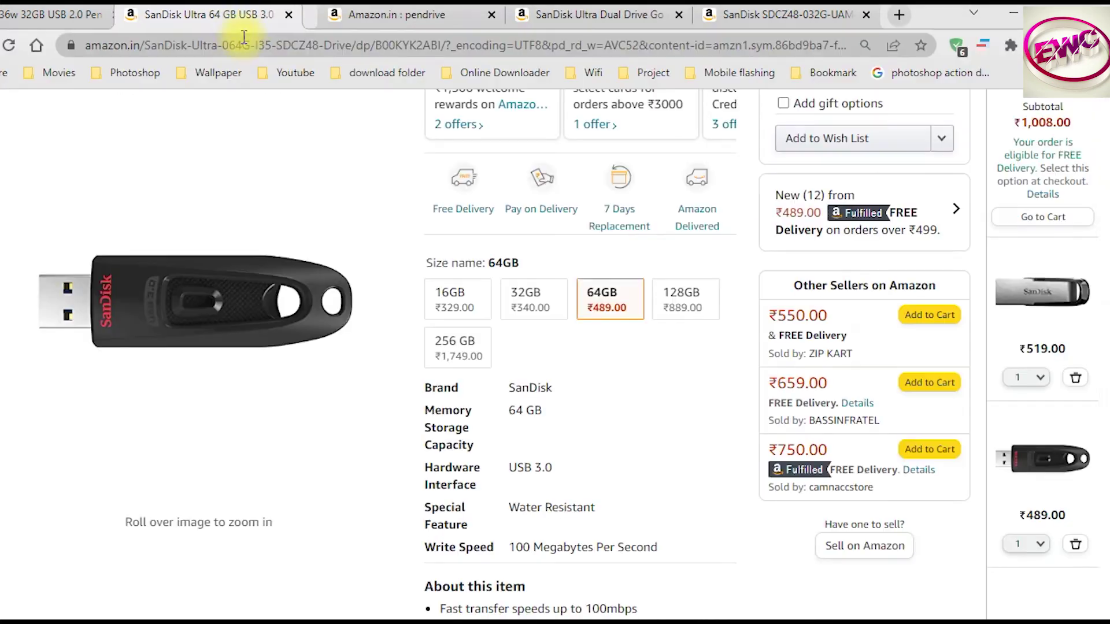
scroll(587, 345, "down", 5)
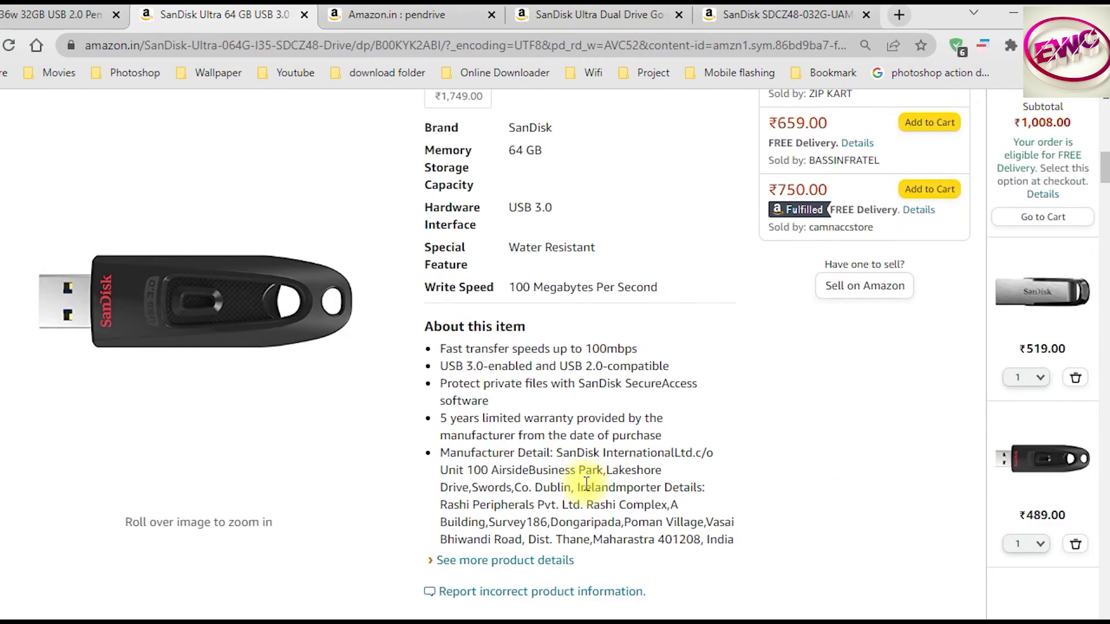
double_click(586, 345)
scroll(512, 397, "down", 5)
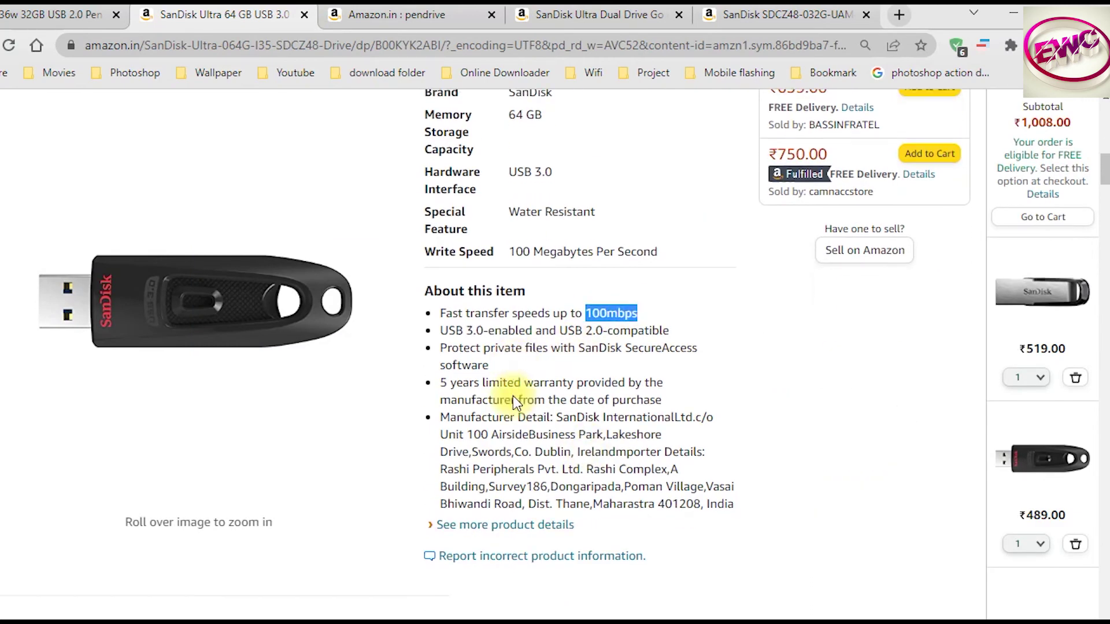
scroll(512, 381, "up", 10)
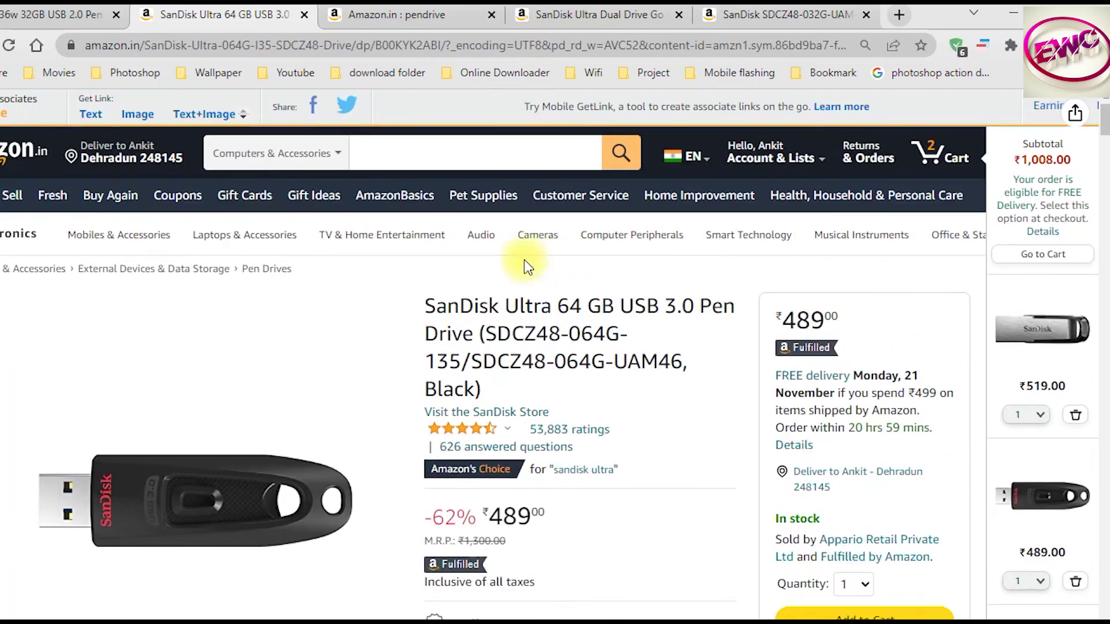
left_click_drag(404, 315, 471, 308)
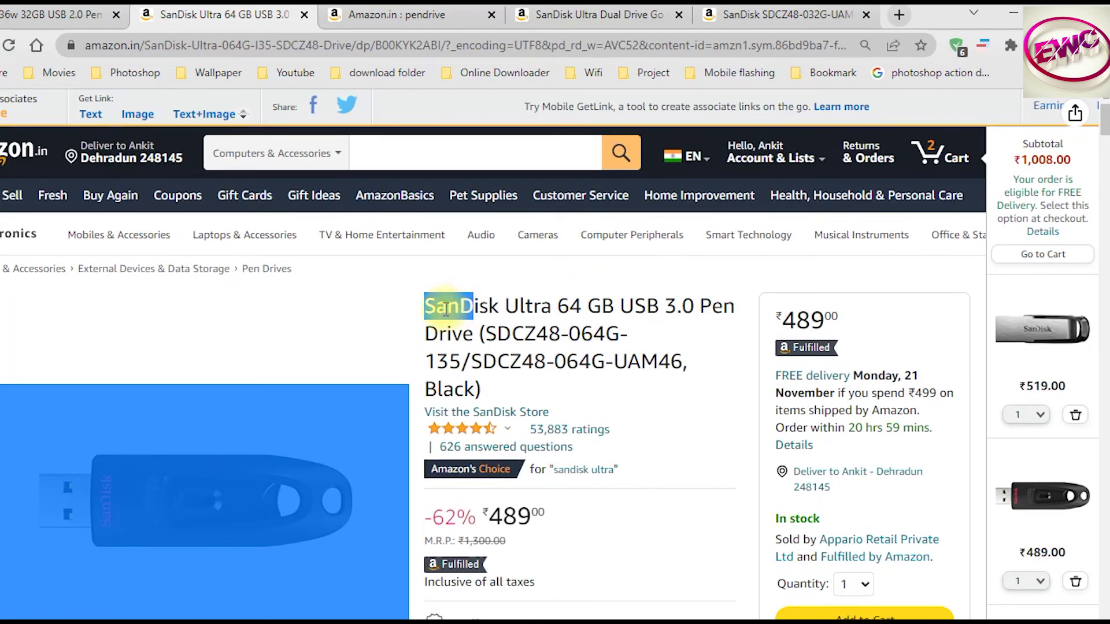
- Check the HP 32GB page, then open the SanDisk Ultra Flair 64GB USB 3.0 listing in a separate tab from the pendrive results
left_click(72, 15)
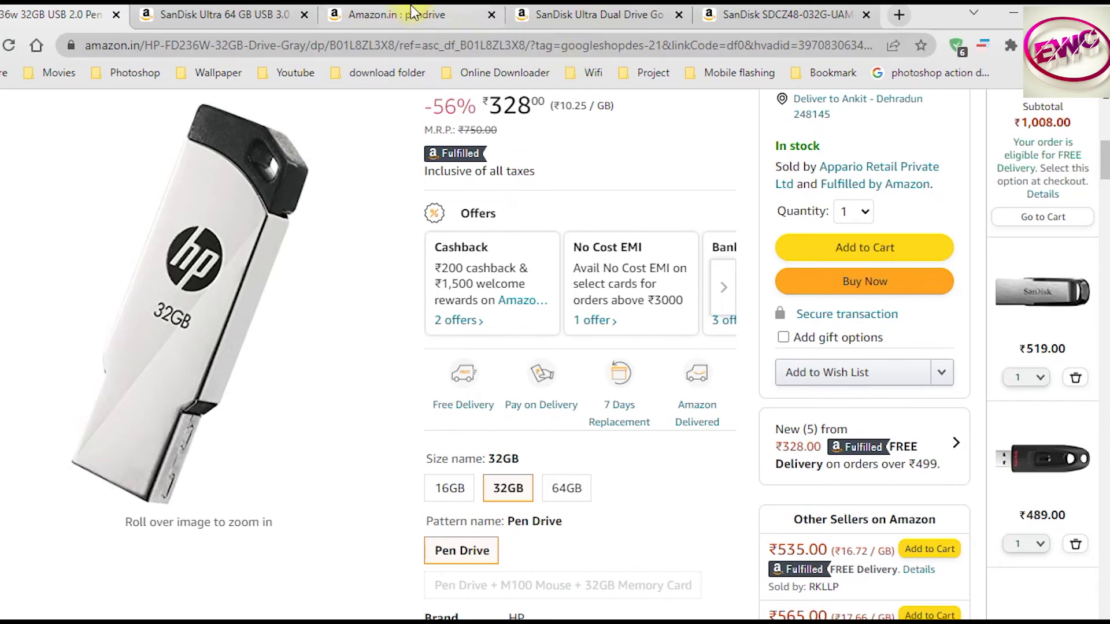
left_click(430, 15)
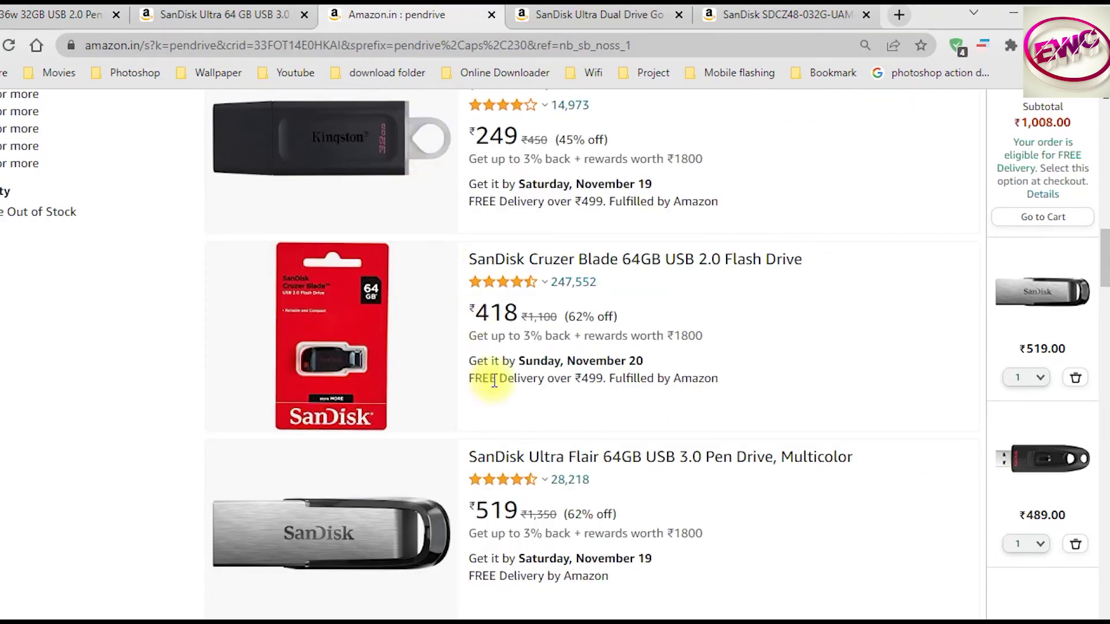
scroll(488, 376, "down", 1)
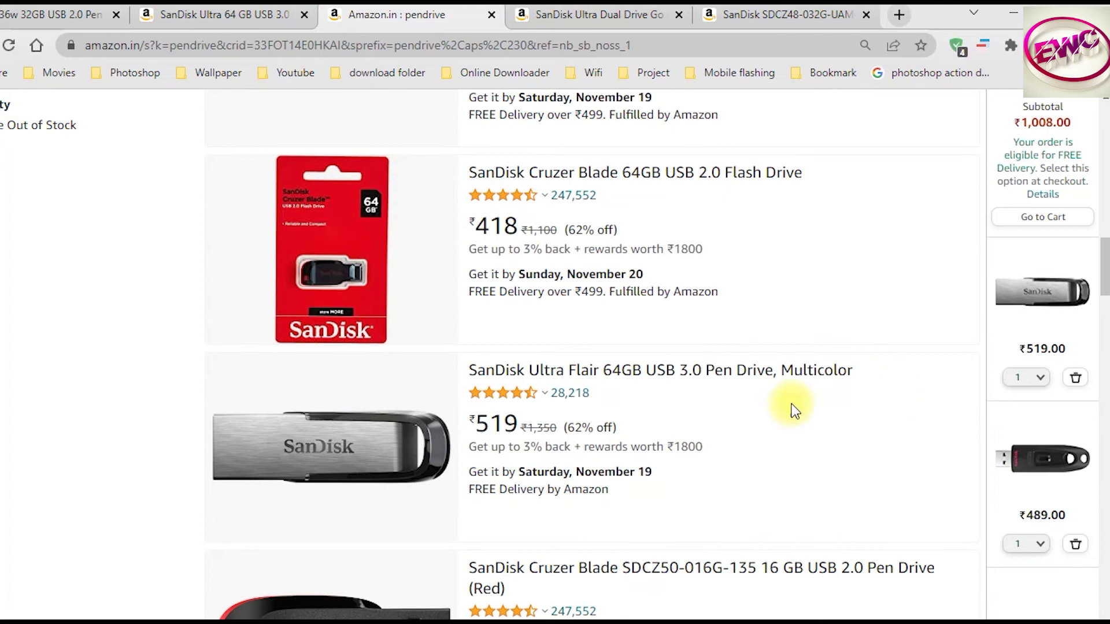
left_click(707, 369)
left_click(350, 16)
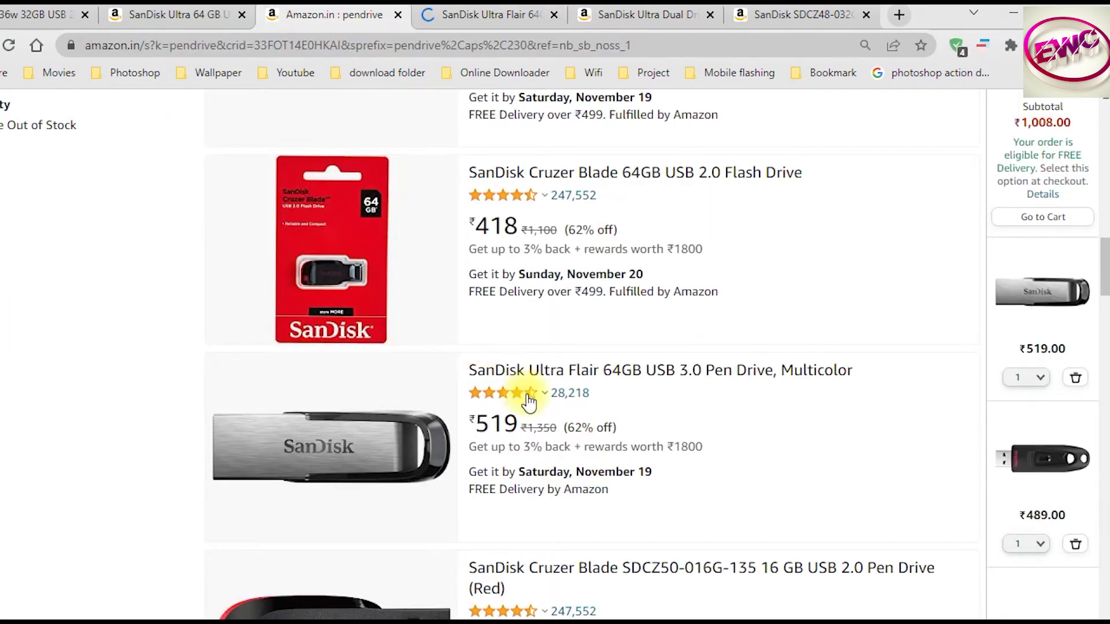
- Find the SanDisk Ultra Dual Drive Go 128 GB Type C listing in the pendrive results and highlight its title
scroll(529, 399, "down", 10)
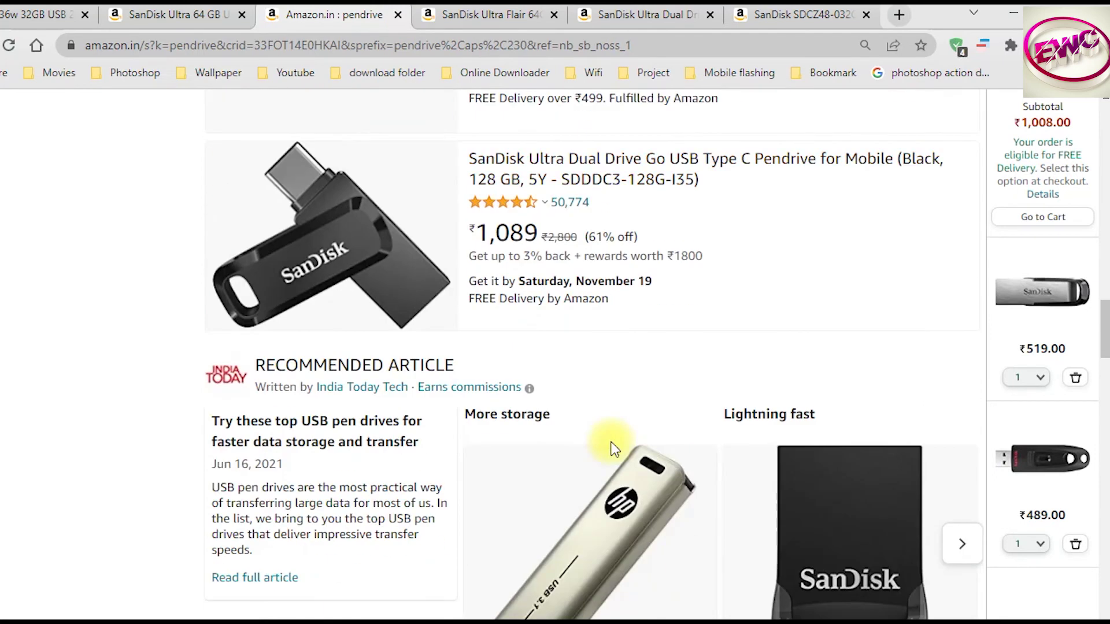
left_click_drag(459, 161, 508, 180)
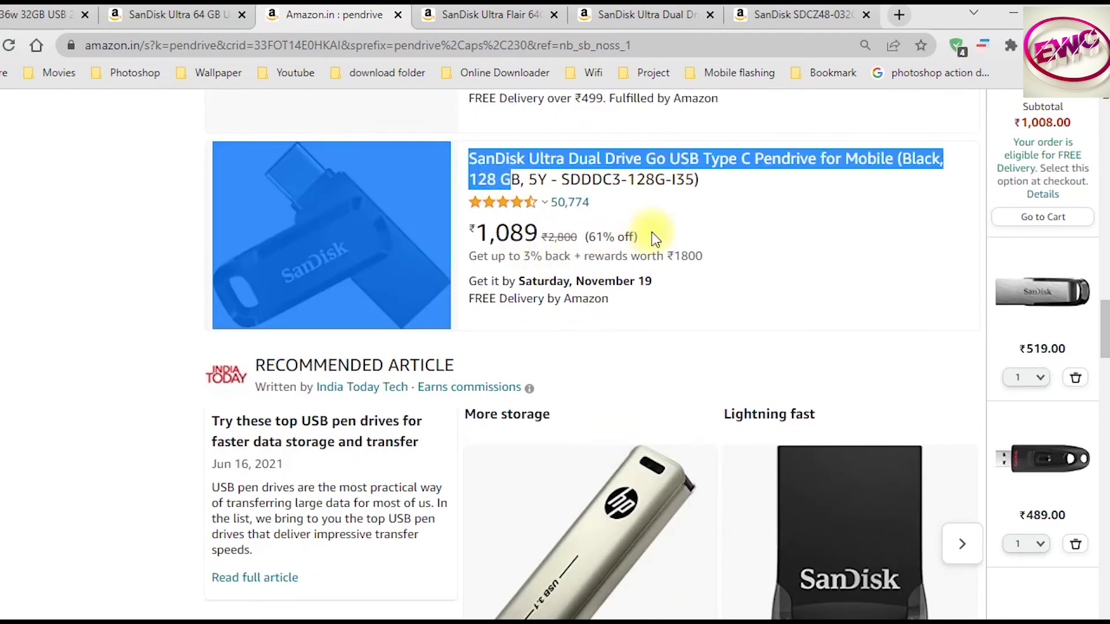
left_click(667, 223)
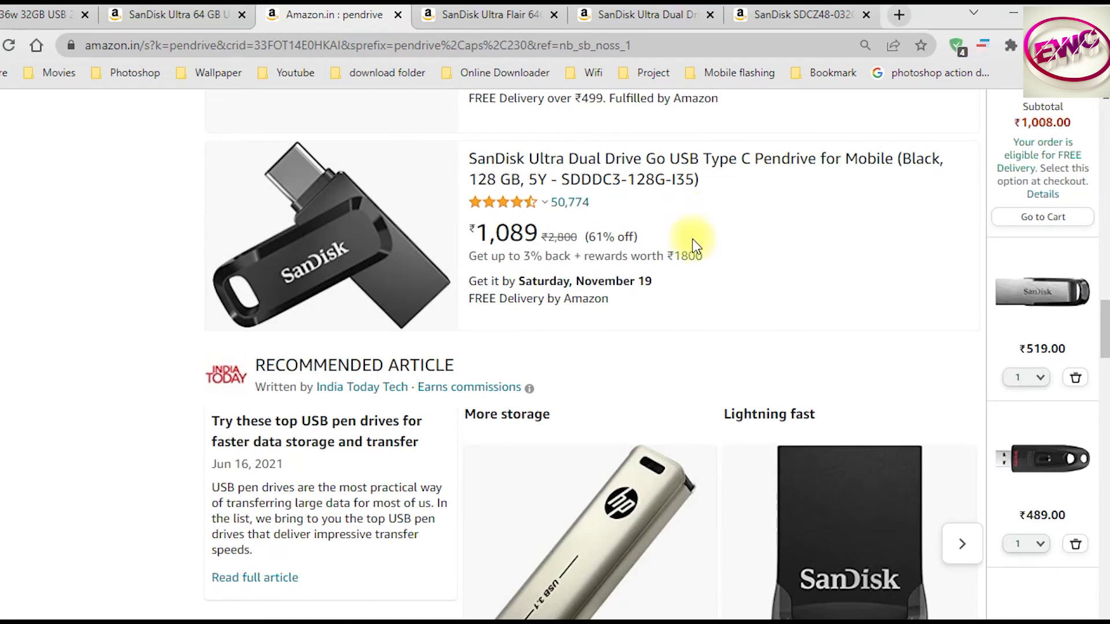
- Look back through the pendrive search results, comparing the USB versions and prices of the HP, SanDisk and Kingston drives
scroll(671, 266, "up", 5)
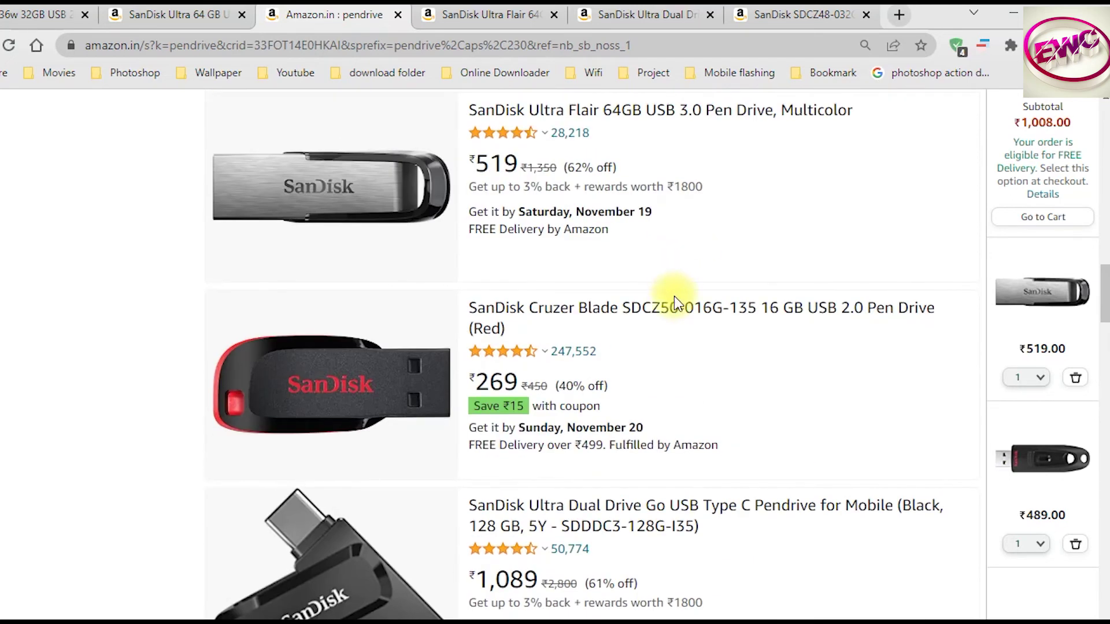
scroll(671, 321, "up", 4)
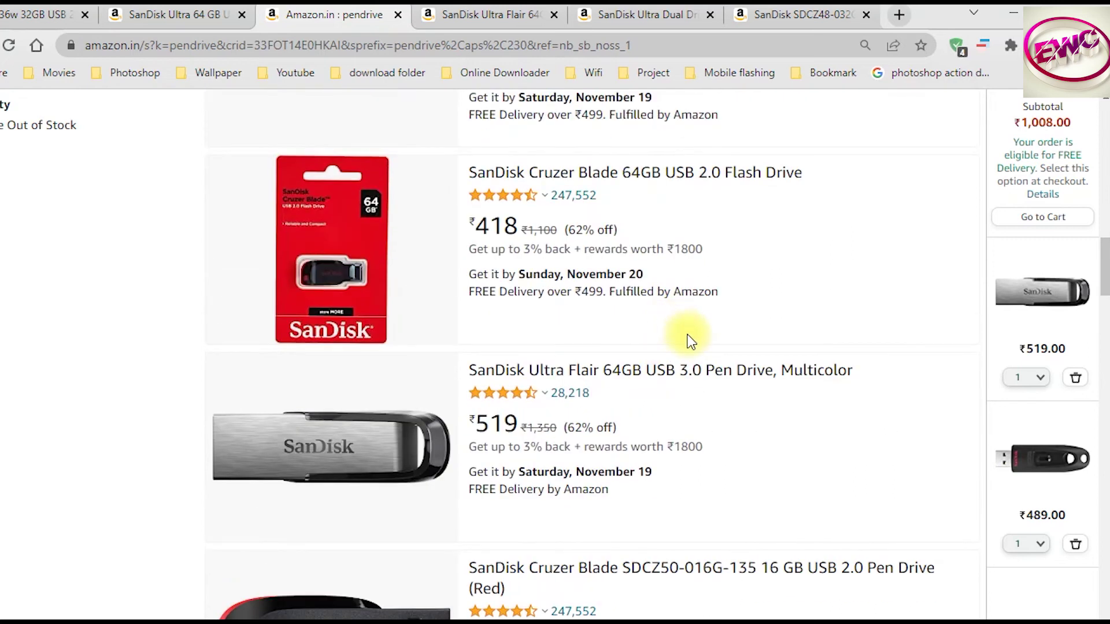
scroll(672, 426, "up", 8)
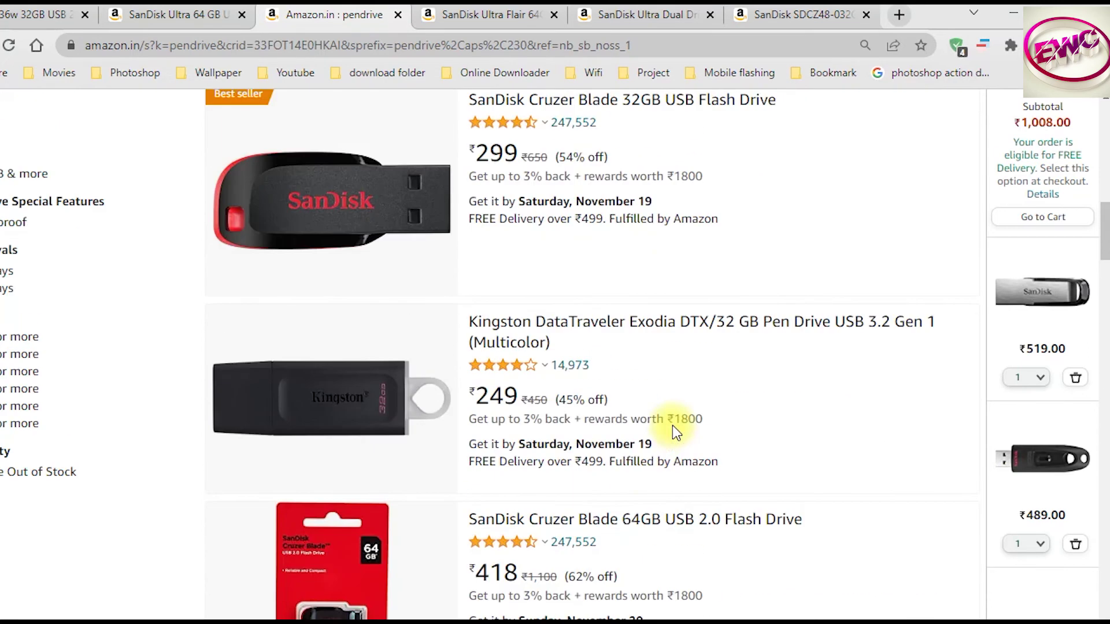
key("alt+Left")
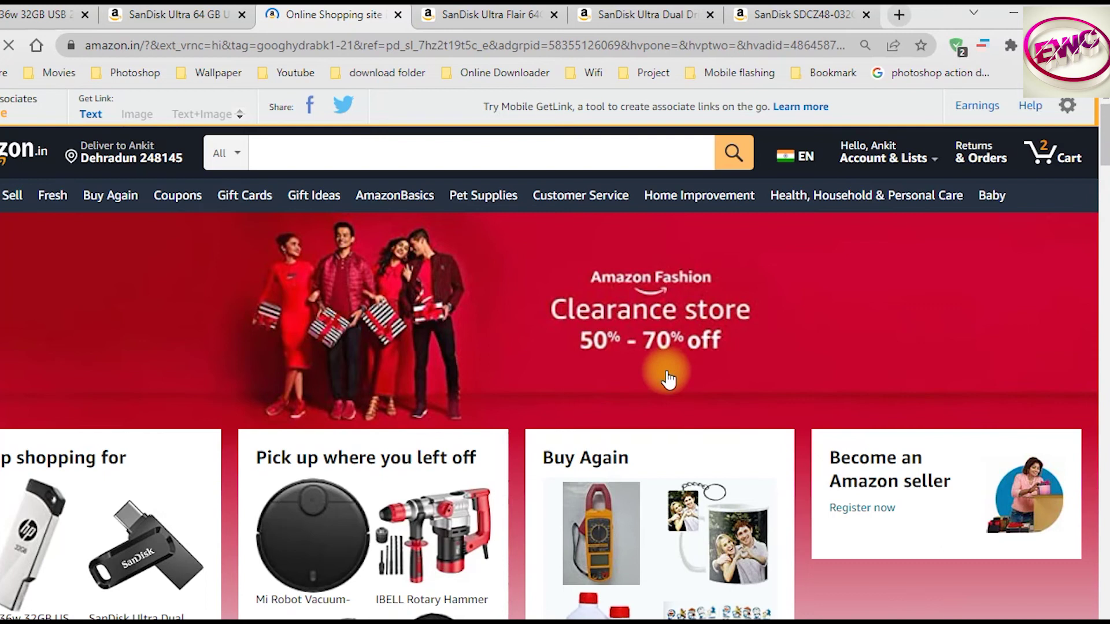
key("alt+Right")
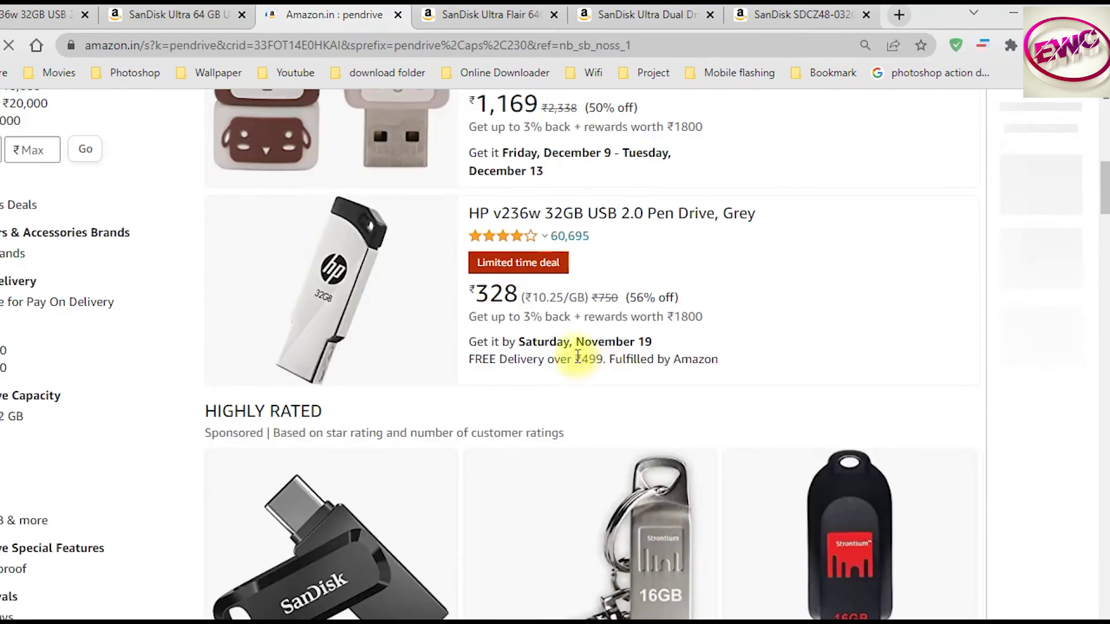
scroll(579, 355, "up", 5)
scroll(570, 342, "up", 4)
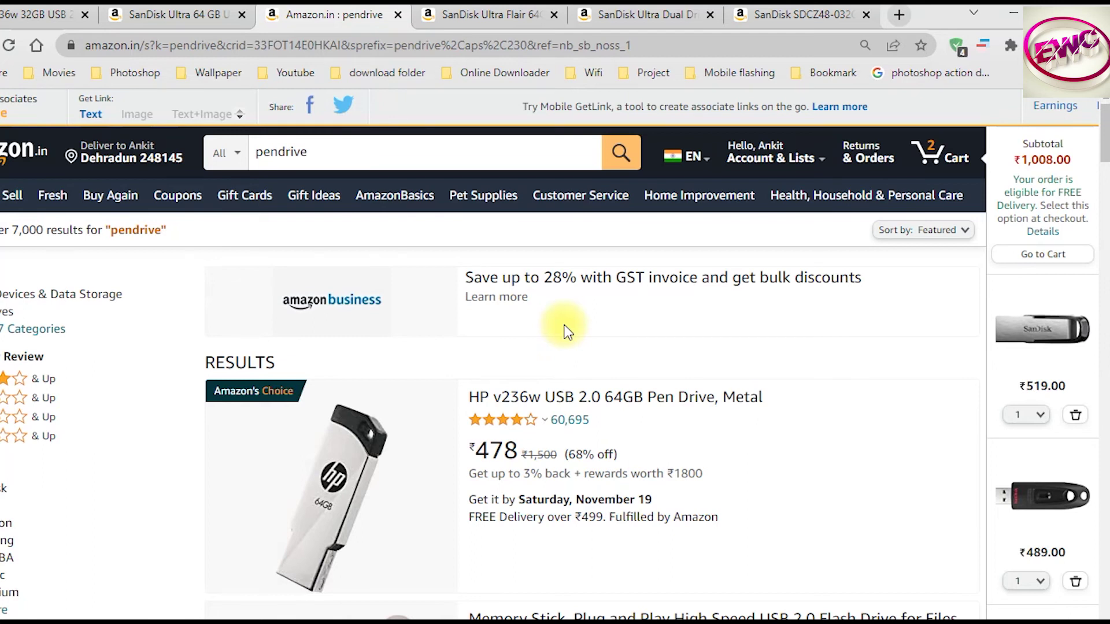
scroll(565, 329, "down", 3)
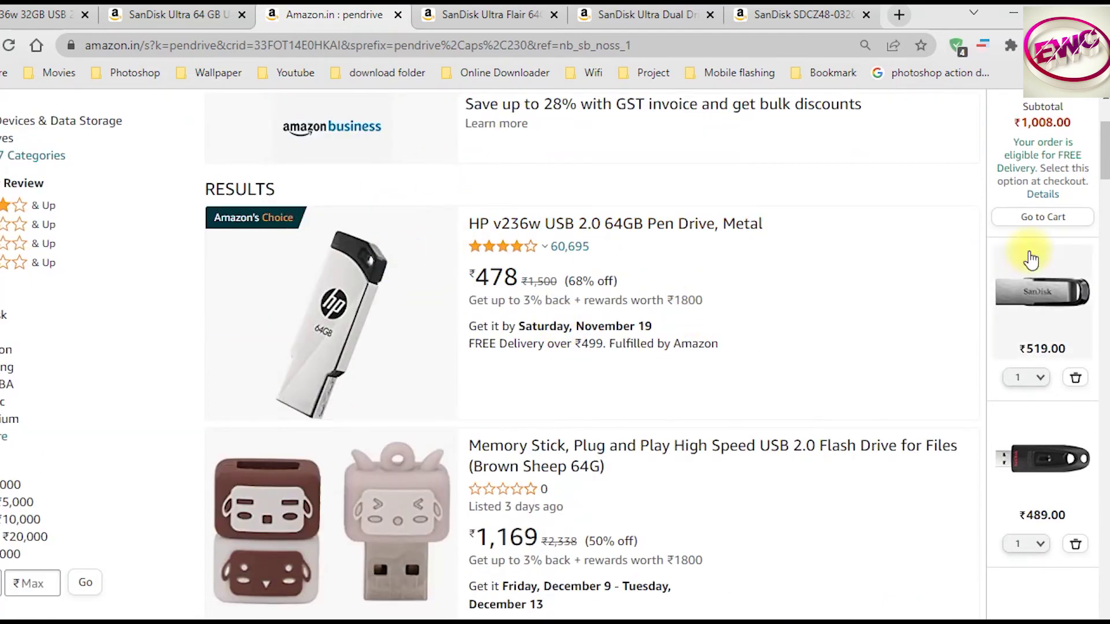
scroll(599, 383, "down", 11)
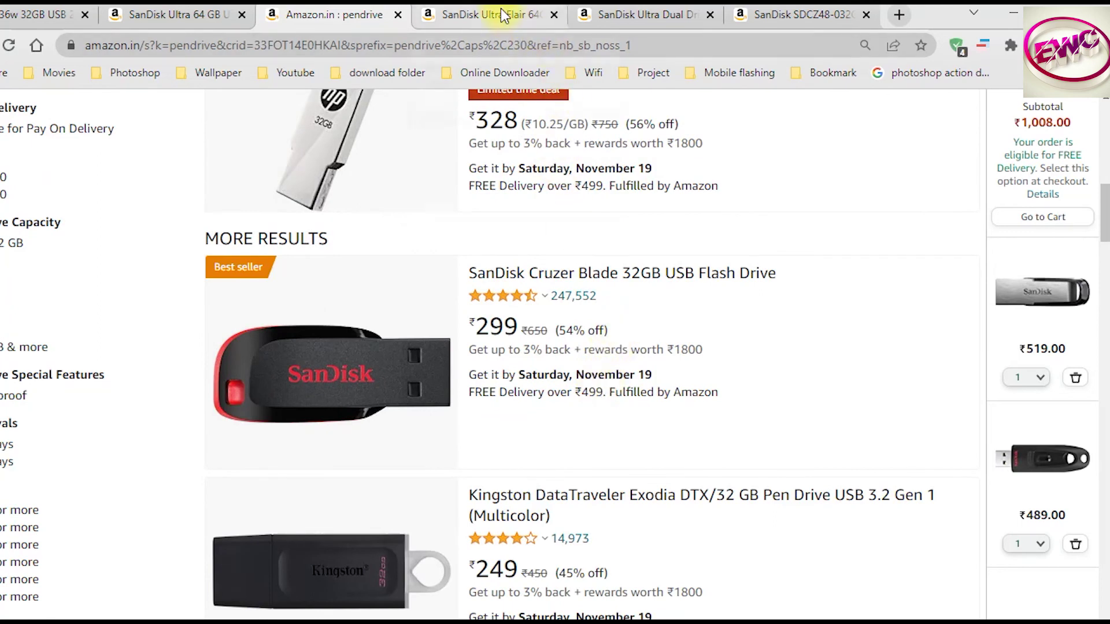
mouse_move(501, 8)
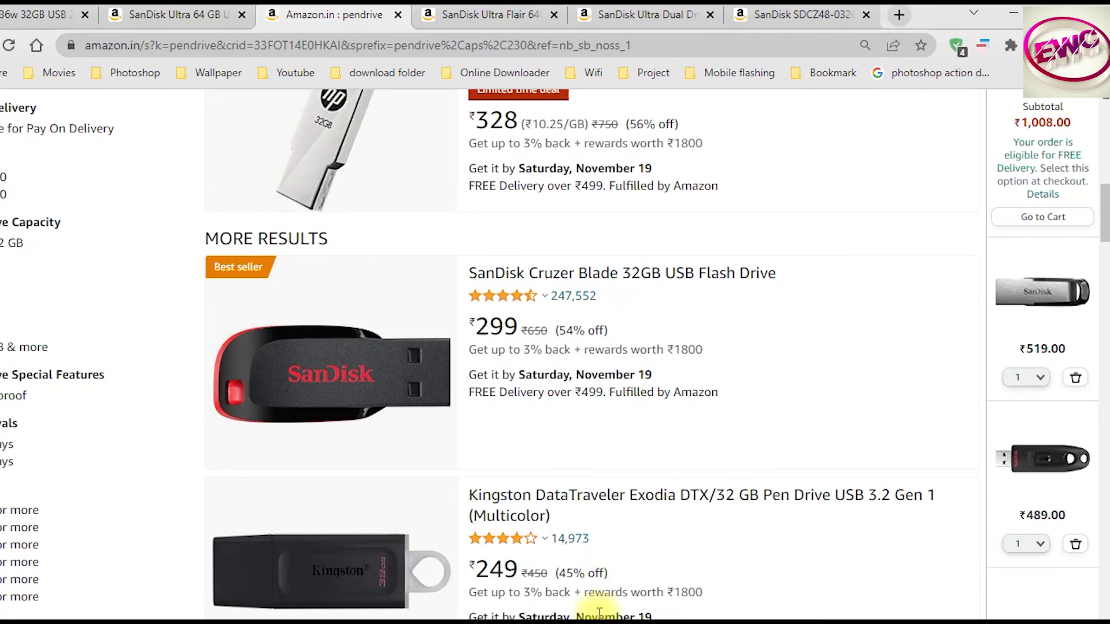
- Review the pendrive results again, from the HP v236w 64GB listing down to the SanDisk Ultra Flair 64GB USB 3.0
scroll(558, 431, "up", 9)
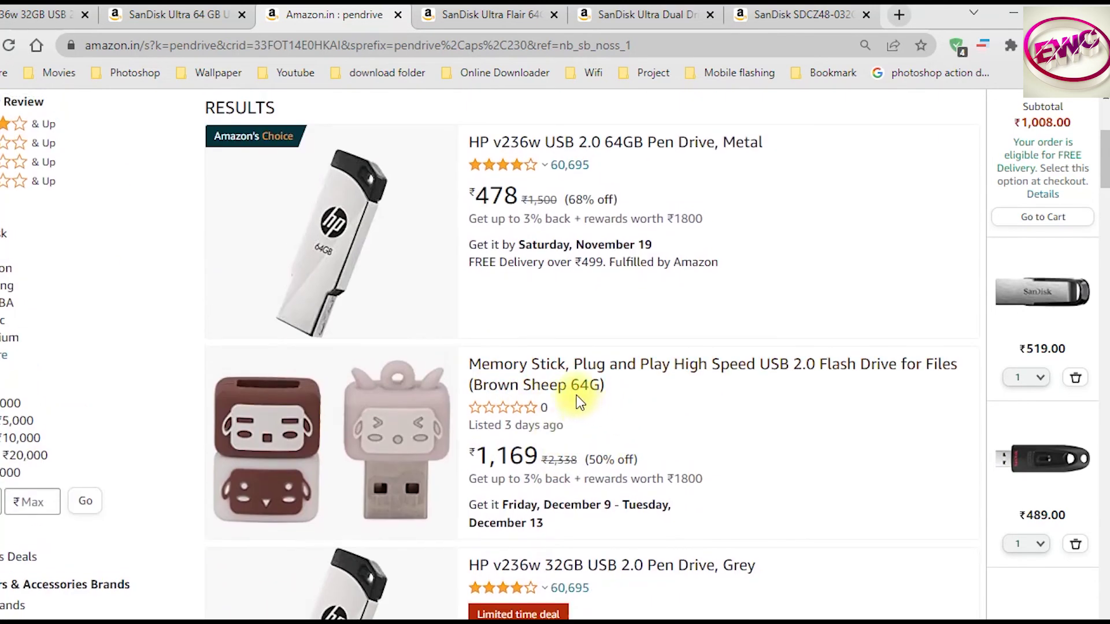
scroll(506, 394, "up", 5)
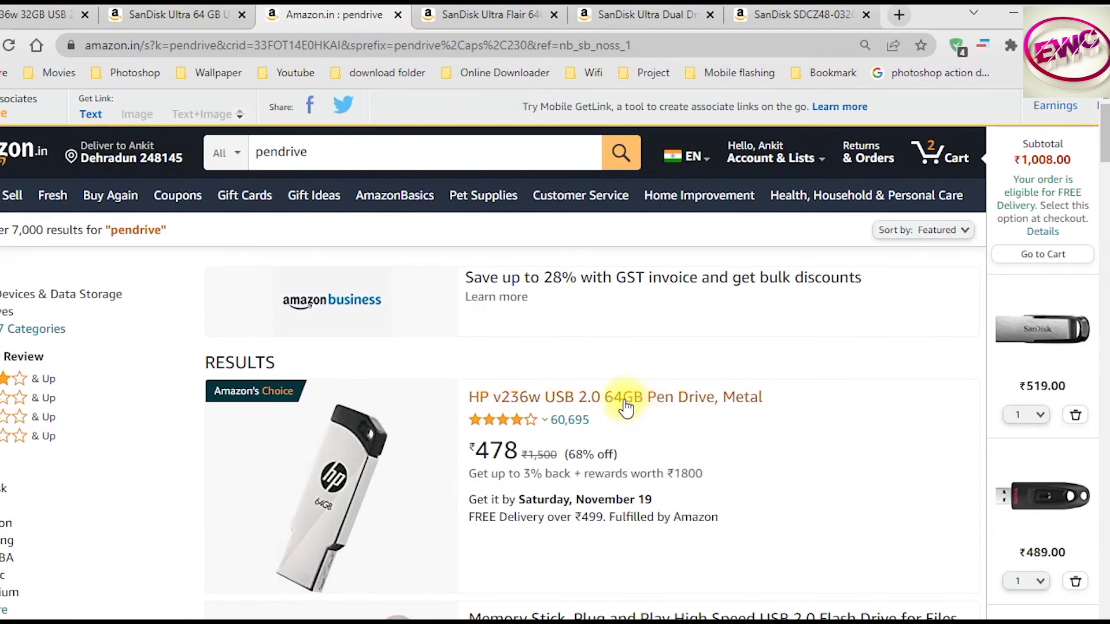
scroll(625, 404, "down", 6)
scroll(641, 461, "down", 4)
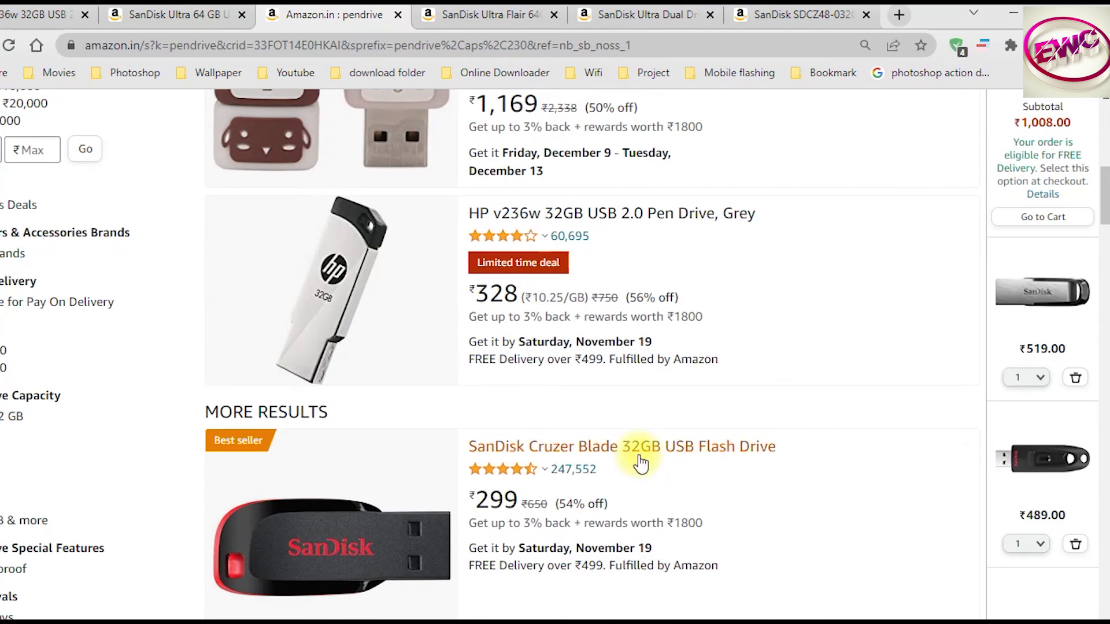
scroll(716, 494, "down", 9)
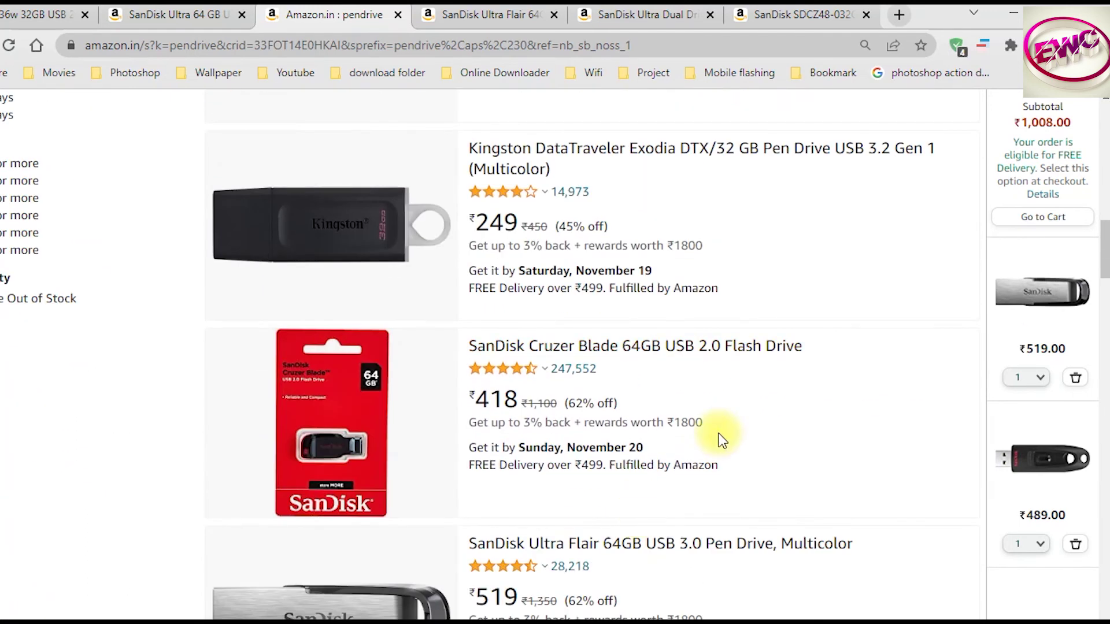
scroll(720, 440, "down", 3)
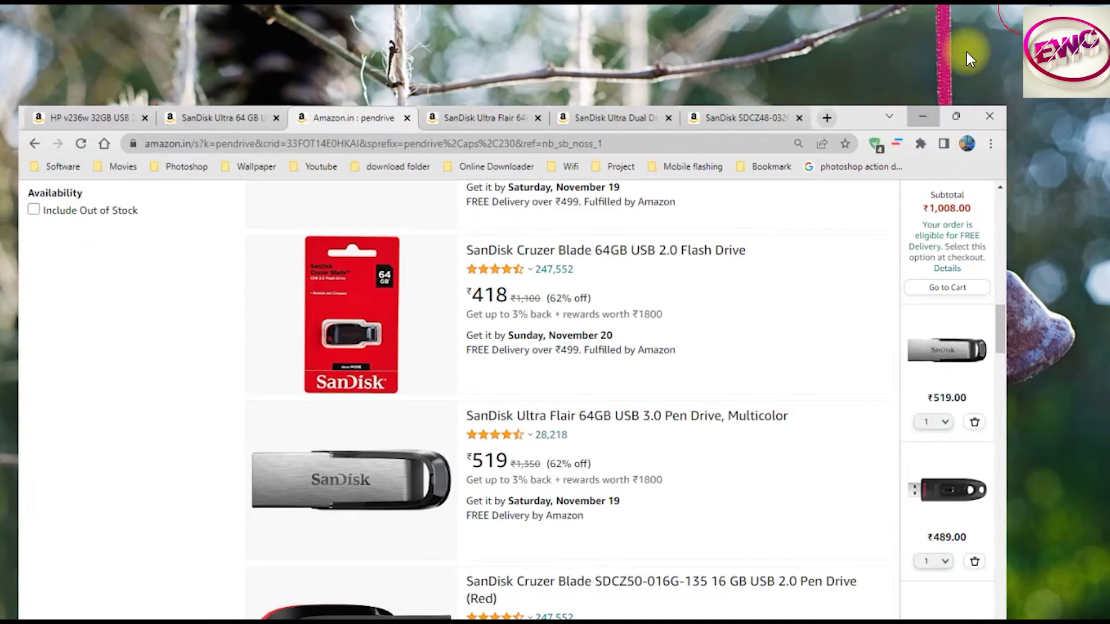
- Minimize the browser and select the 600mb and 502mb files together on the desktop
left_click(923, 117)
left_click_drag(949, 97, 734, 456)
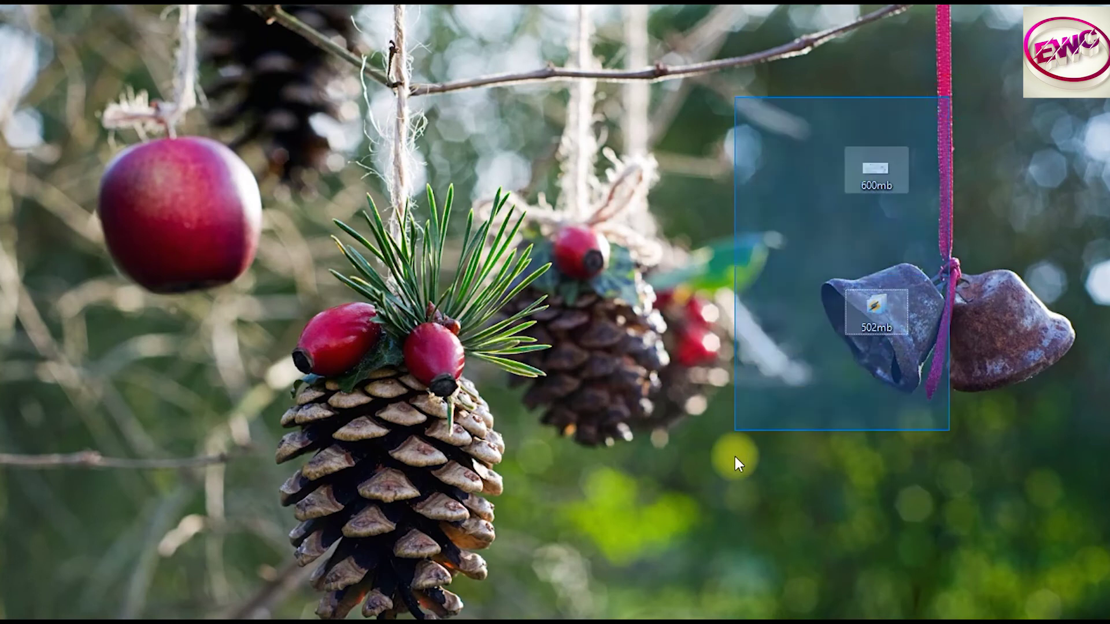
left_click(876, 303)
left_click_drag(907, 140, 911, 363)
left_click_drag(937, 136, 712, 370)
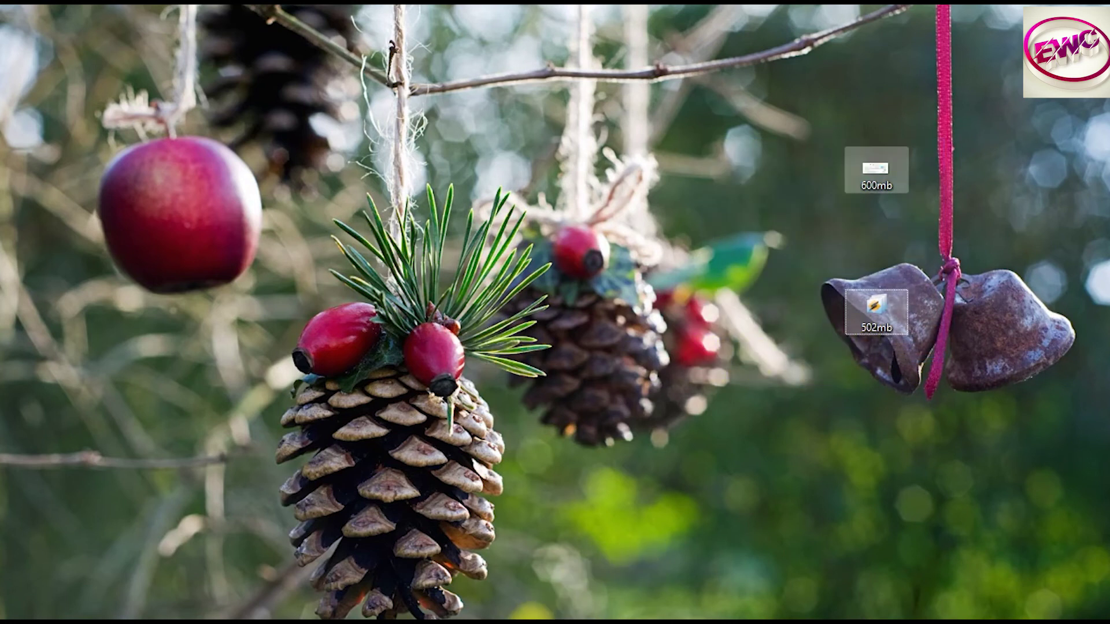
- Open Windows Disk Management and maximize its window
mouse_move(466, 622)
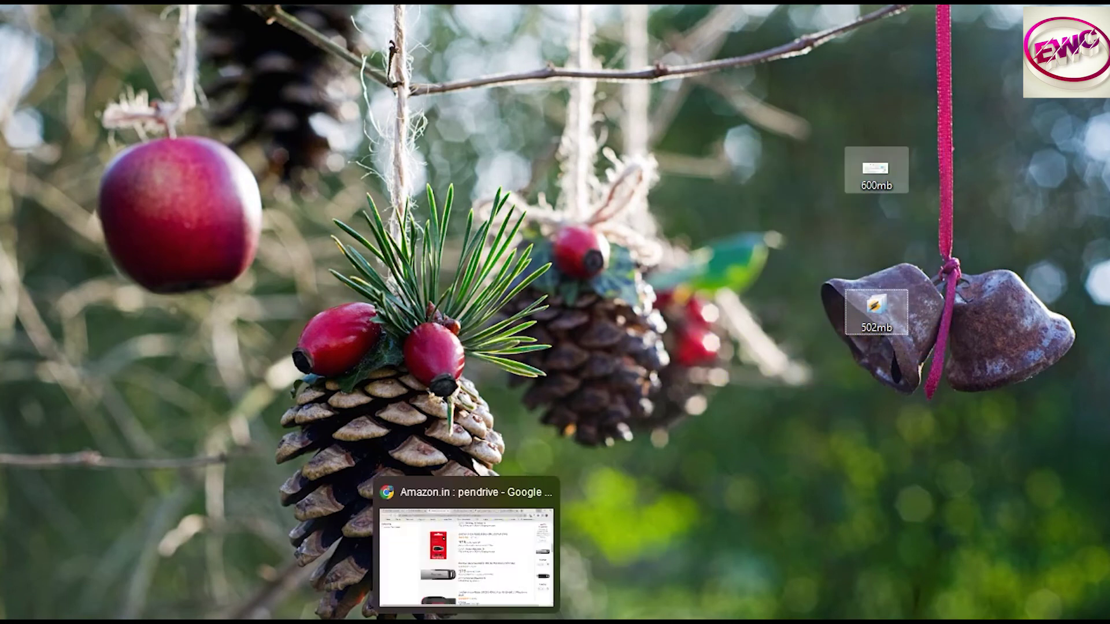
right_click(413, 604)
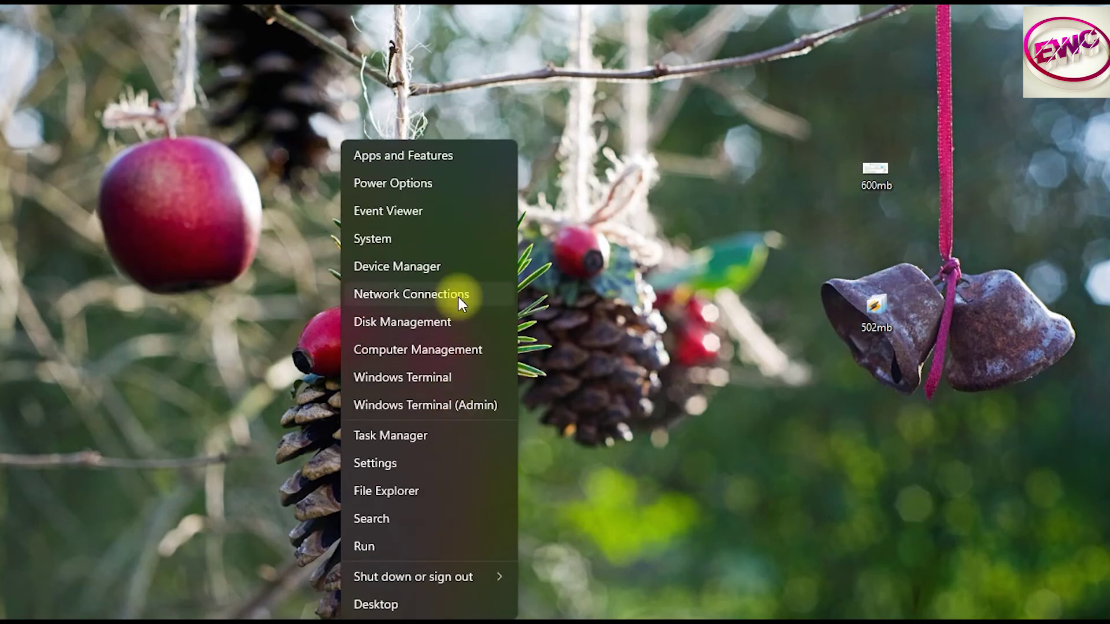
left_click(459, 320)
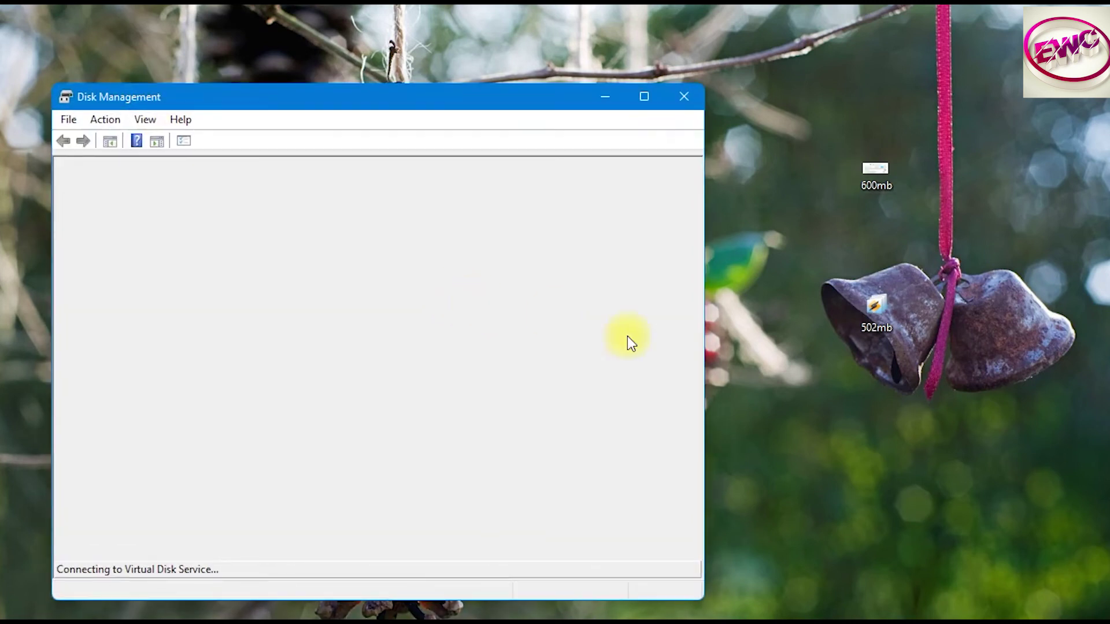
left_click(644, 96)
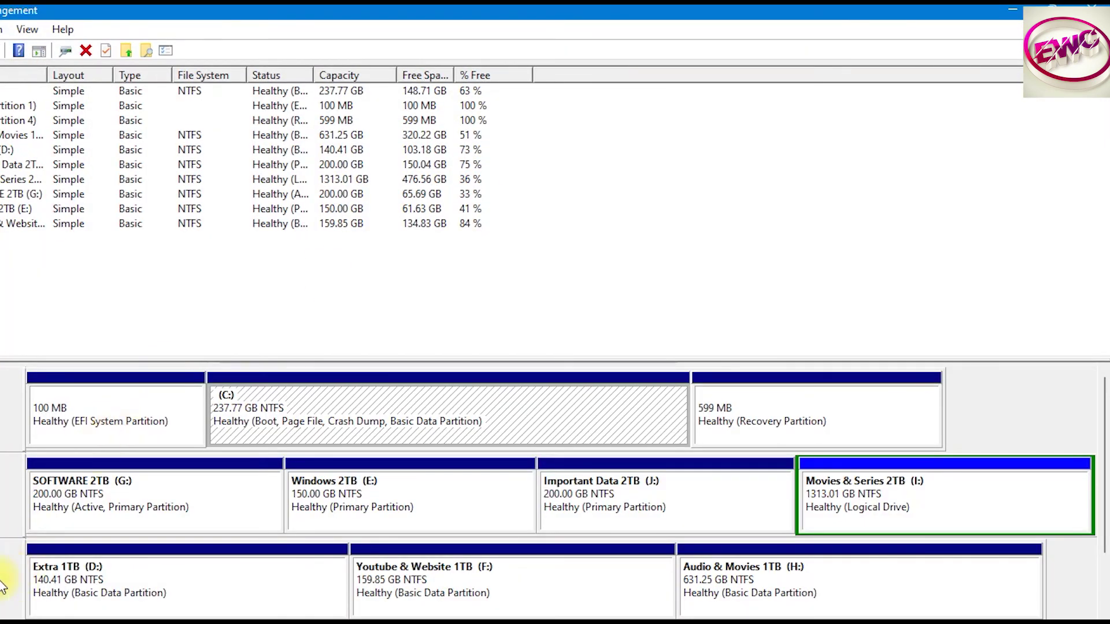
- Check the options offered for the disk holding the Extra 1TB (D:) volume and dismiss them without choosing any
left_click(28, 577)
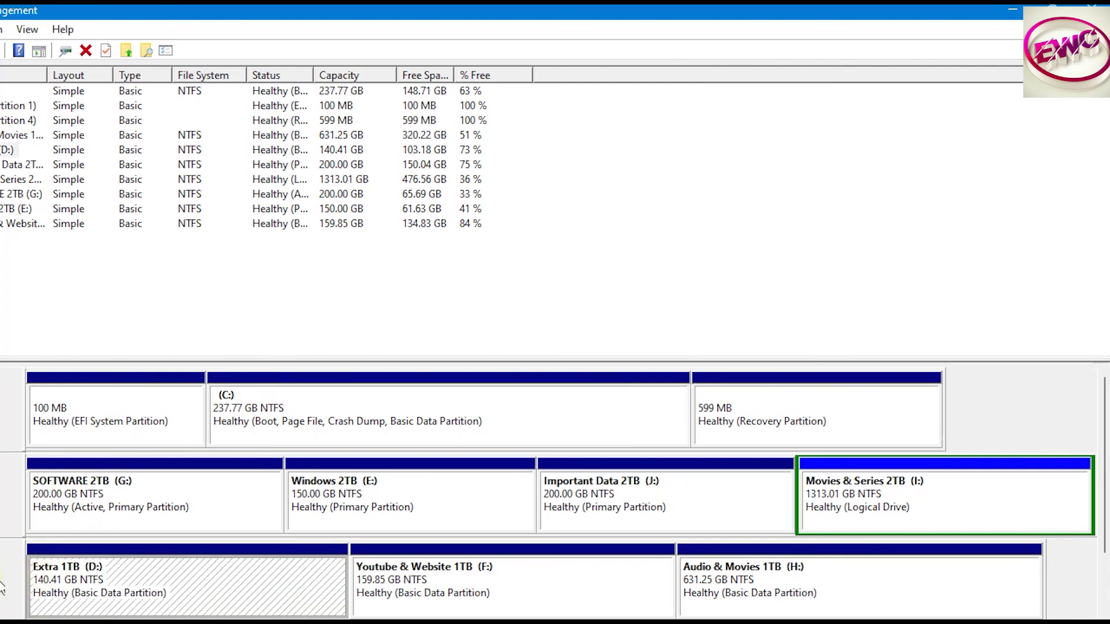
left_click(1104, 593)
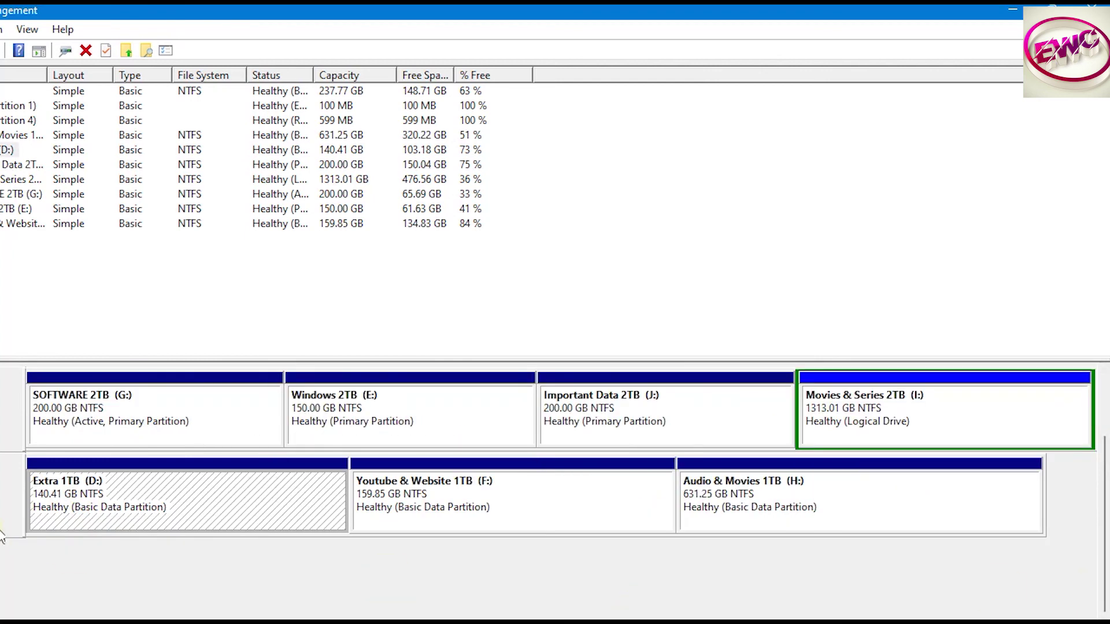
right_click(3, 513)
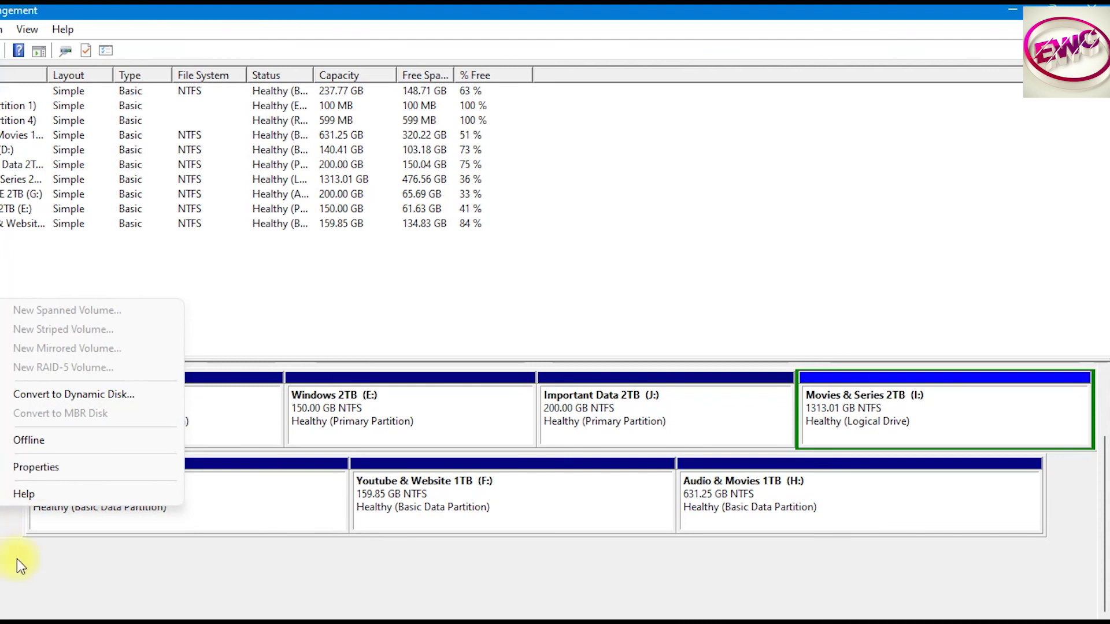
left_click(32, 560)
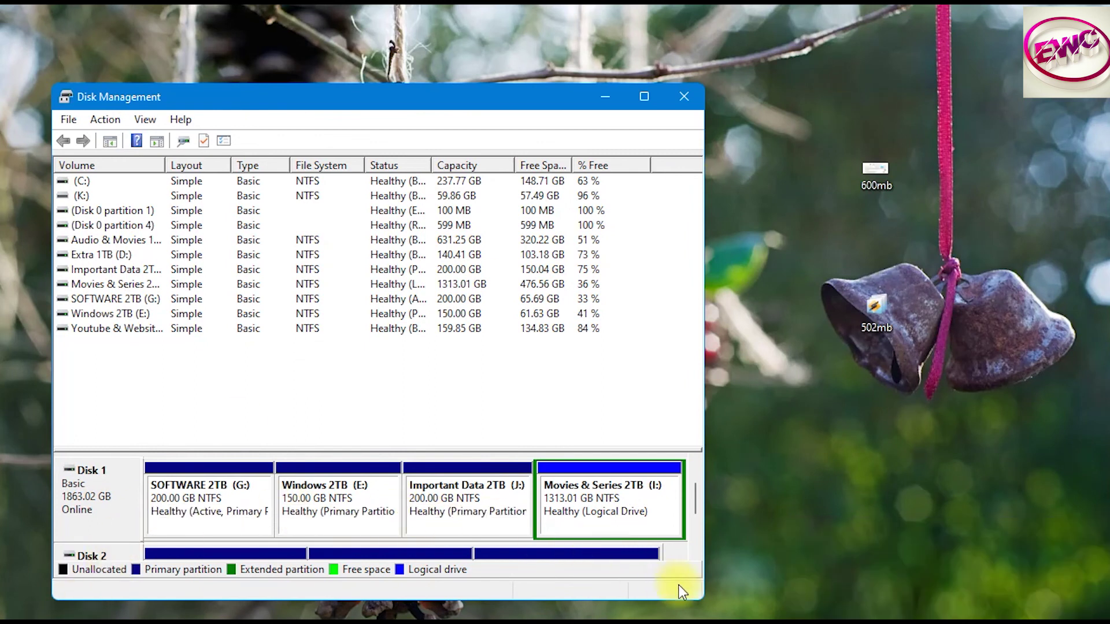
- Open the removable Disk 3's device properties and try the Better performance removal policy, closing the dialog without applying it
scroll(692, 554, "down", 4)
right_click(85, 506)
left_click(164, 571)
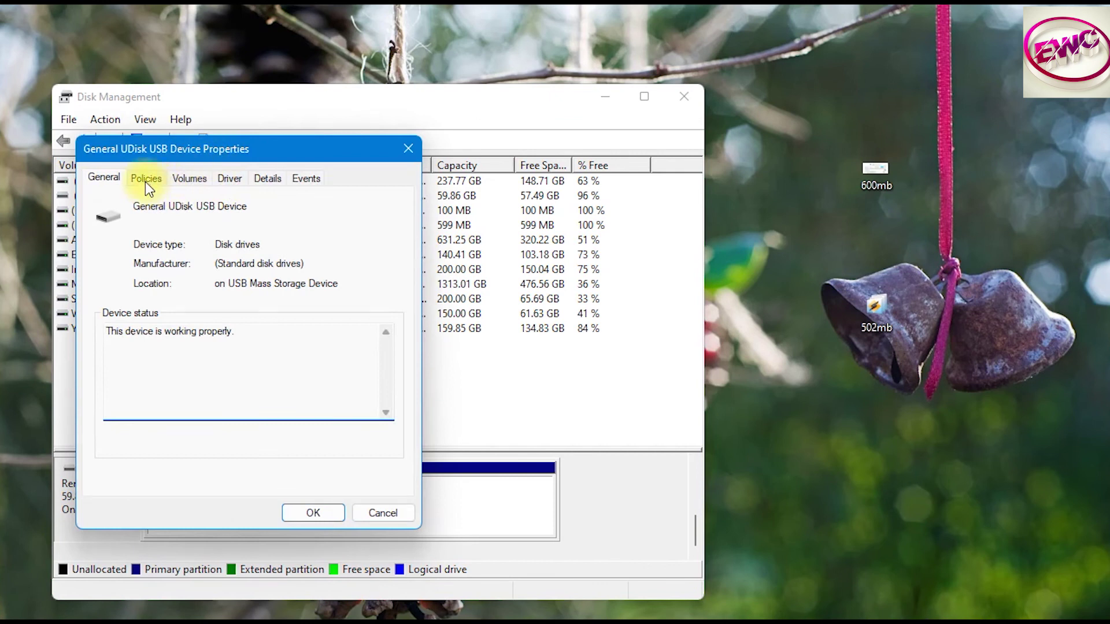
left_click(145, 180)
left_click(122, 280)
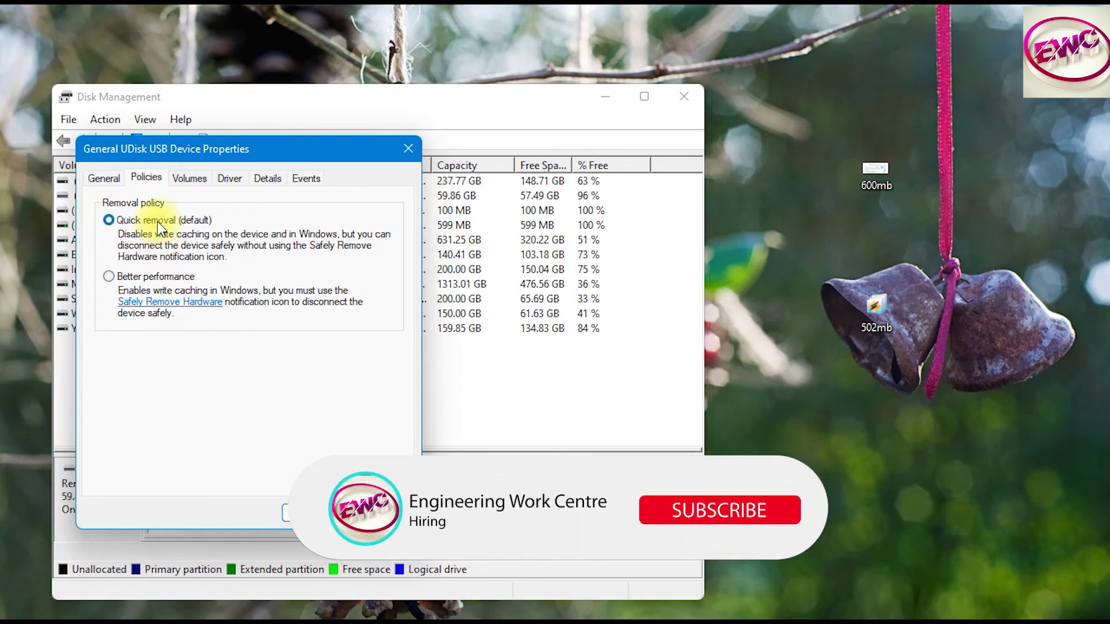
left_click(167, 278)
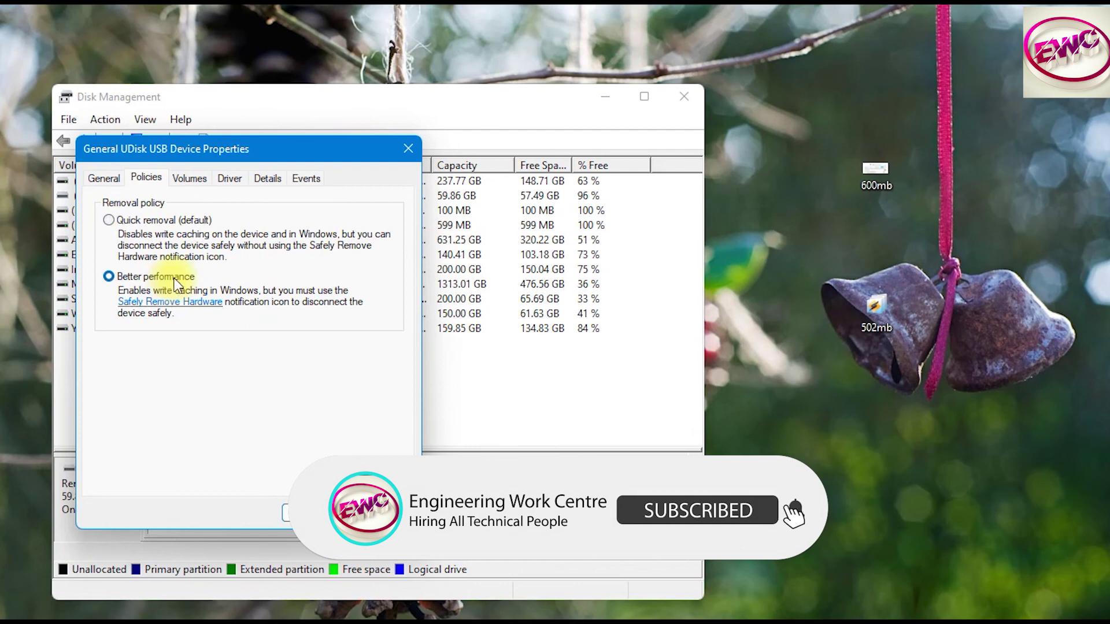
left_click(410, 152)
- Recheck the removal policies in the removable Disk 3's device properties, and close Disk Management
right_click(92, 495)
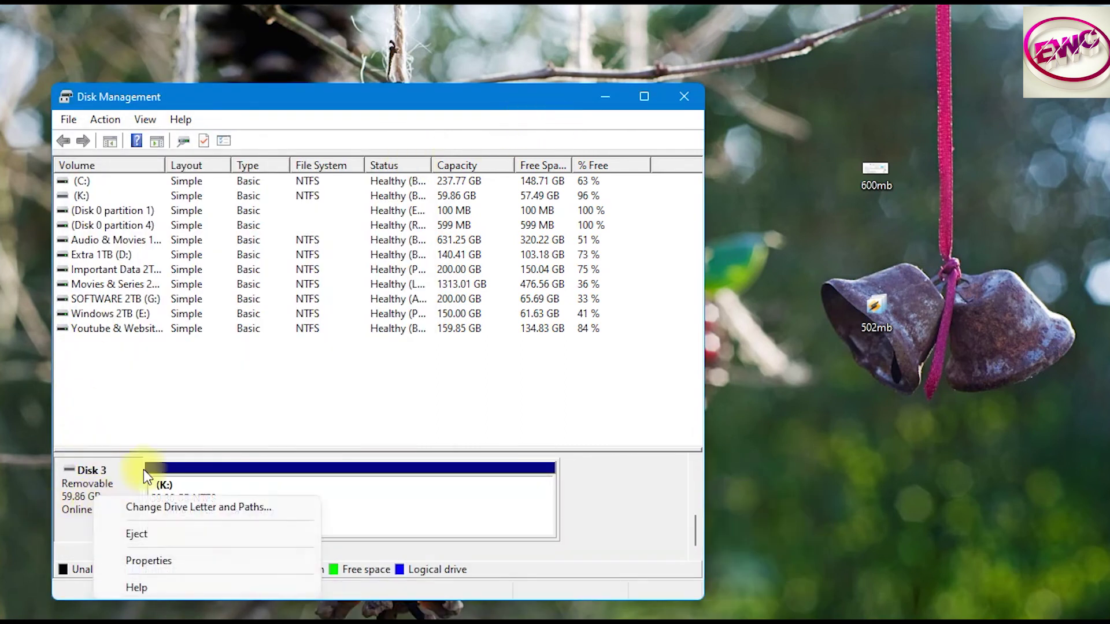
left_click(186, 558)
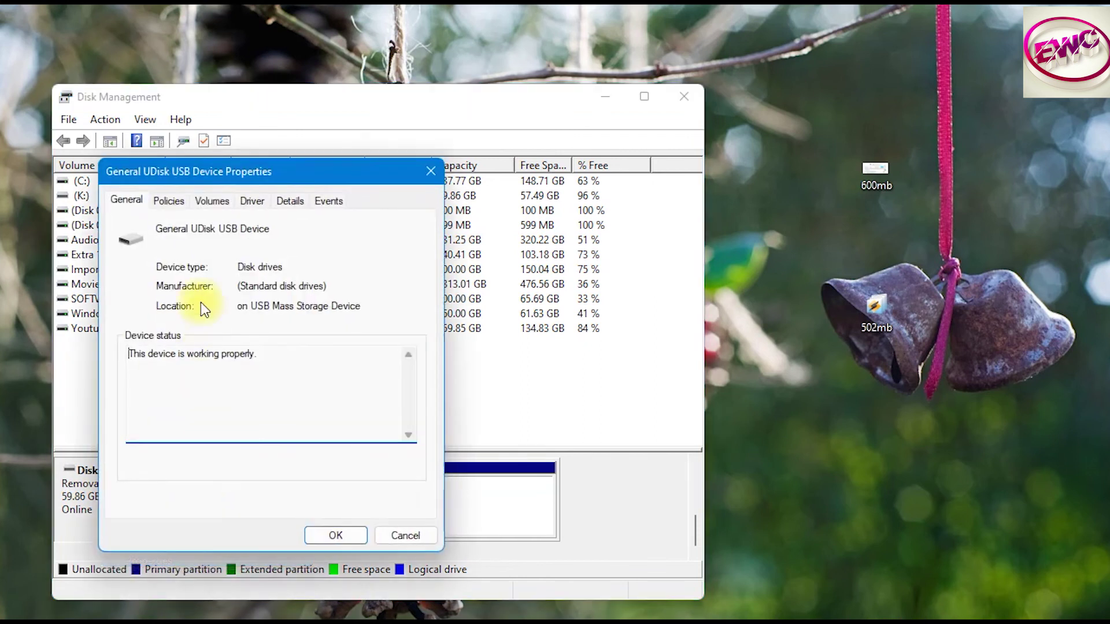
left_click(170, 200)
left_click(425, 177)
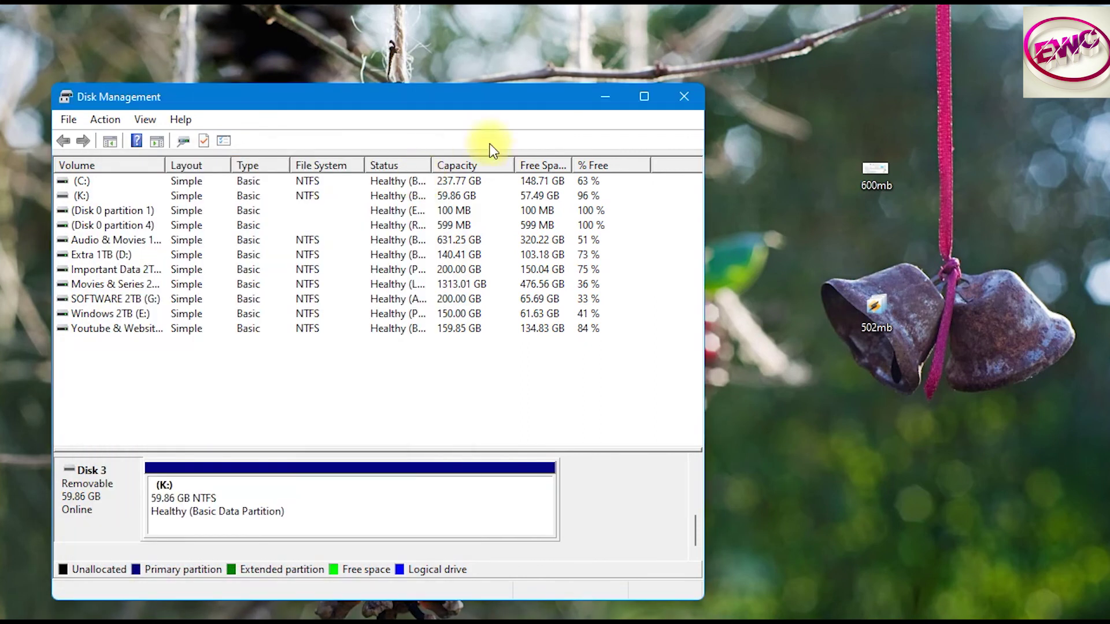
left_click(681, 94)
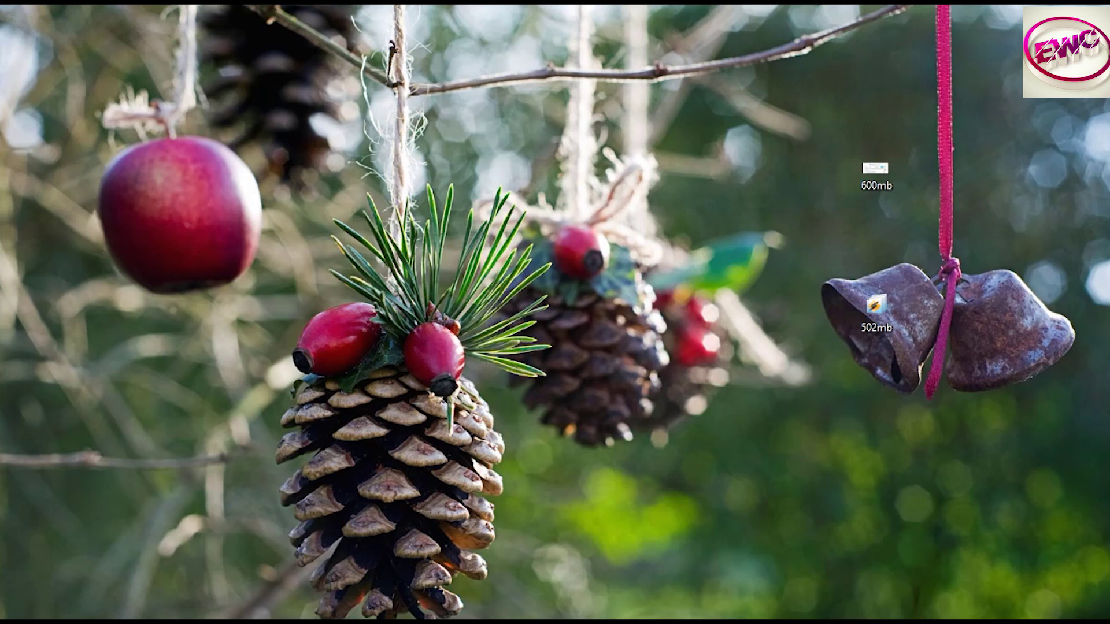
- Switch back to the browser, bring up the SanDisk Ultra 64 GB USB 3.0 product page and highlight its price
left_click(491, 565)
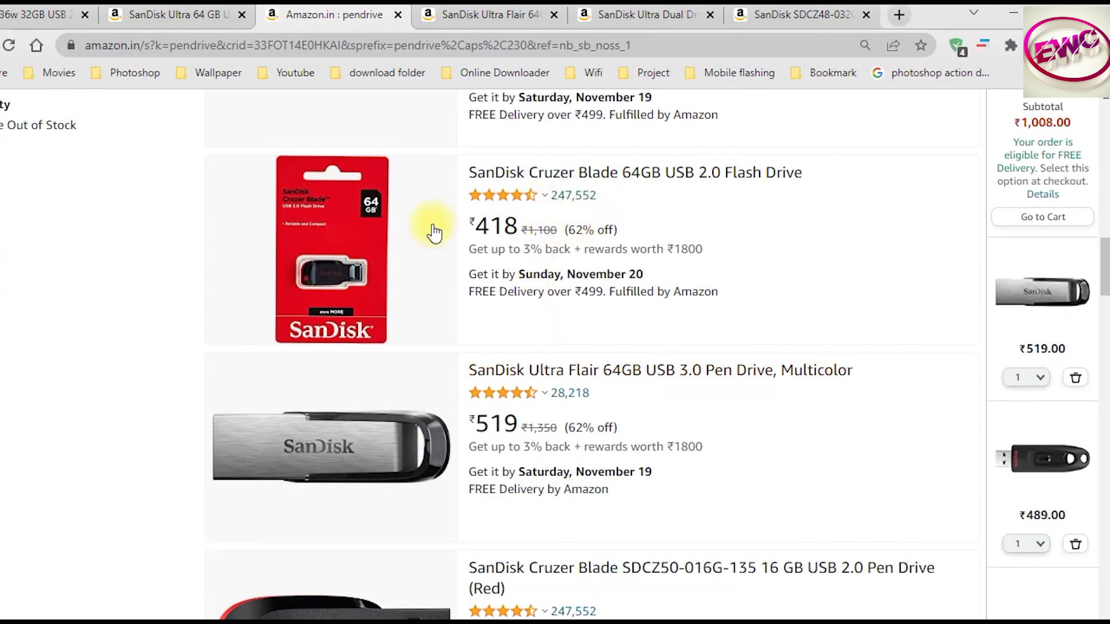
left_click(176, 13)
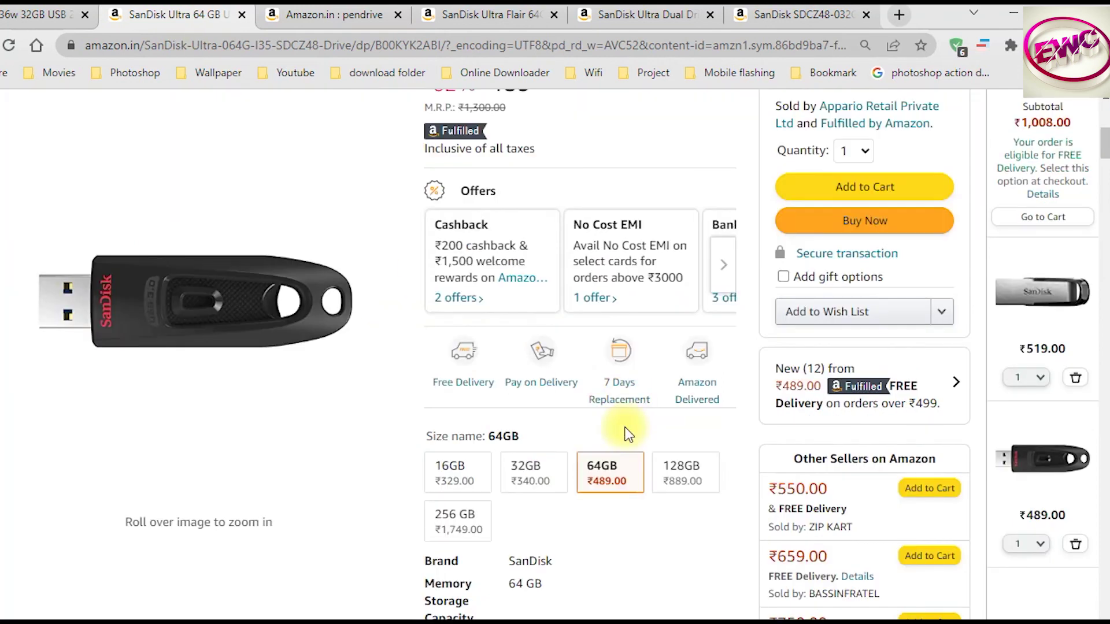
scroll(629, 434, "up", 5)
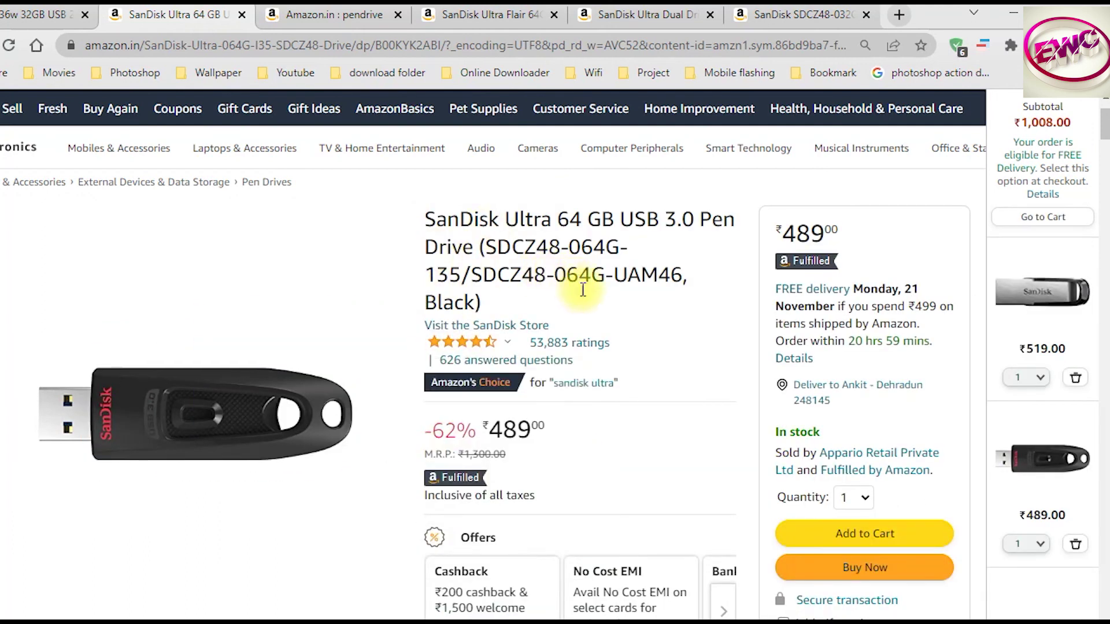
left_click_drag(555, 448, 494, 430)
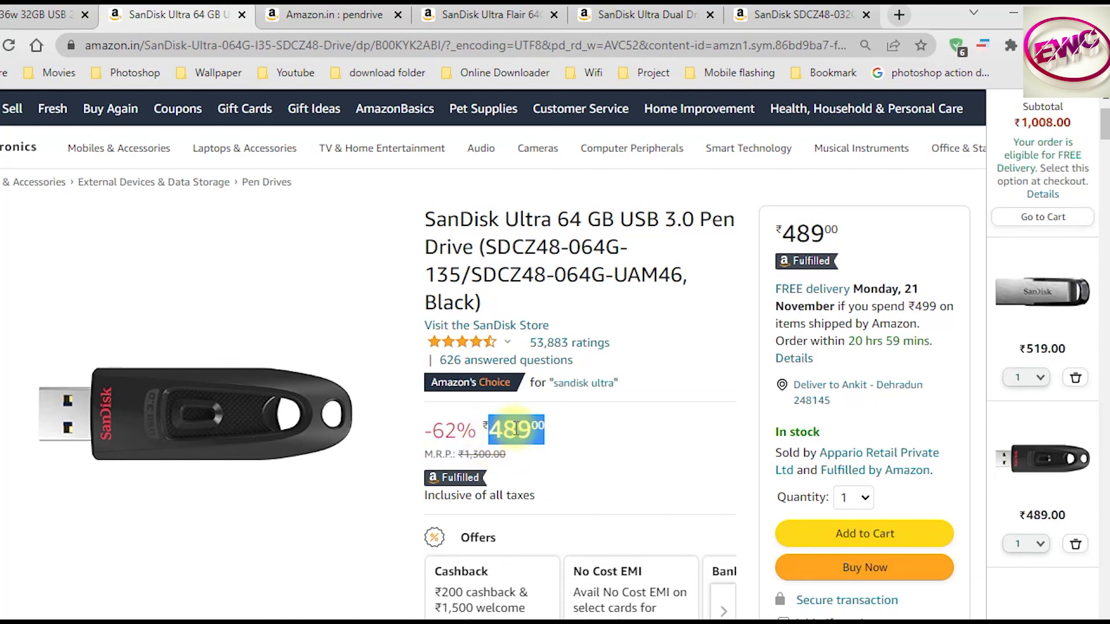
left_click(568, 429)
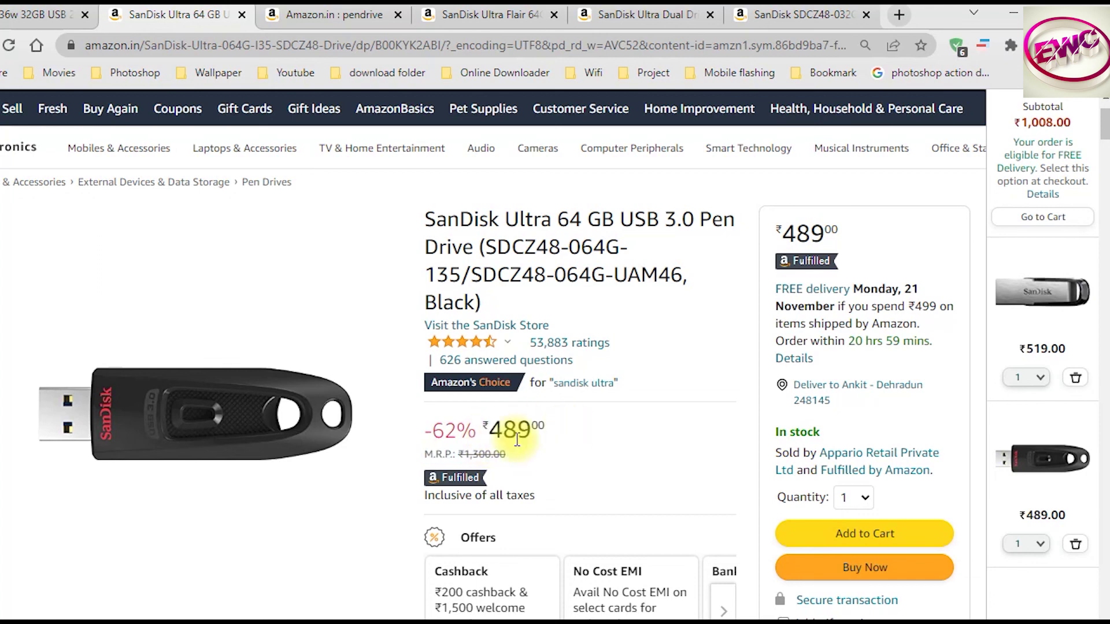